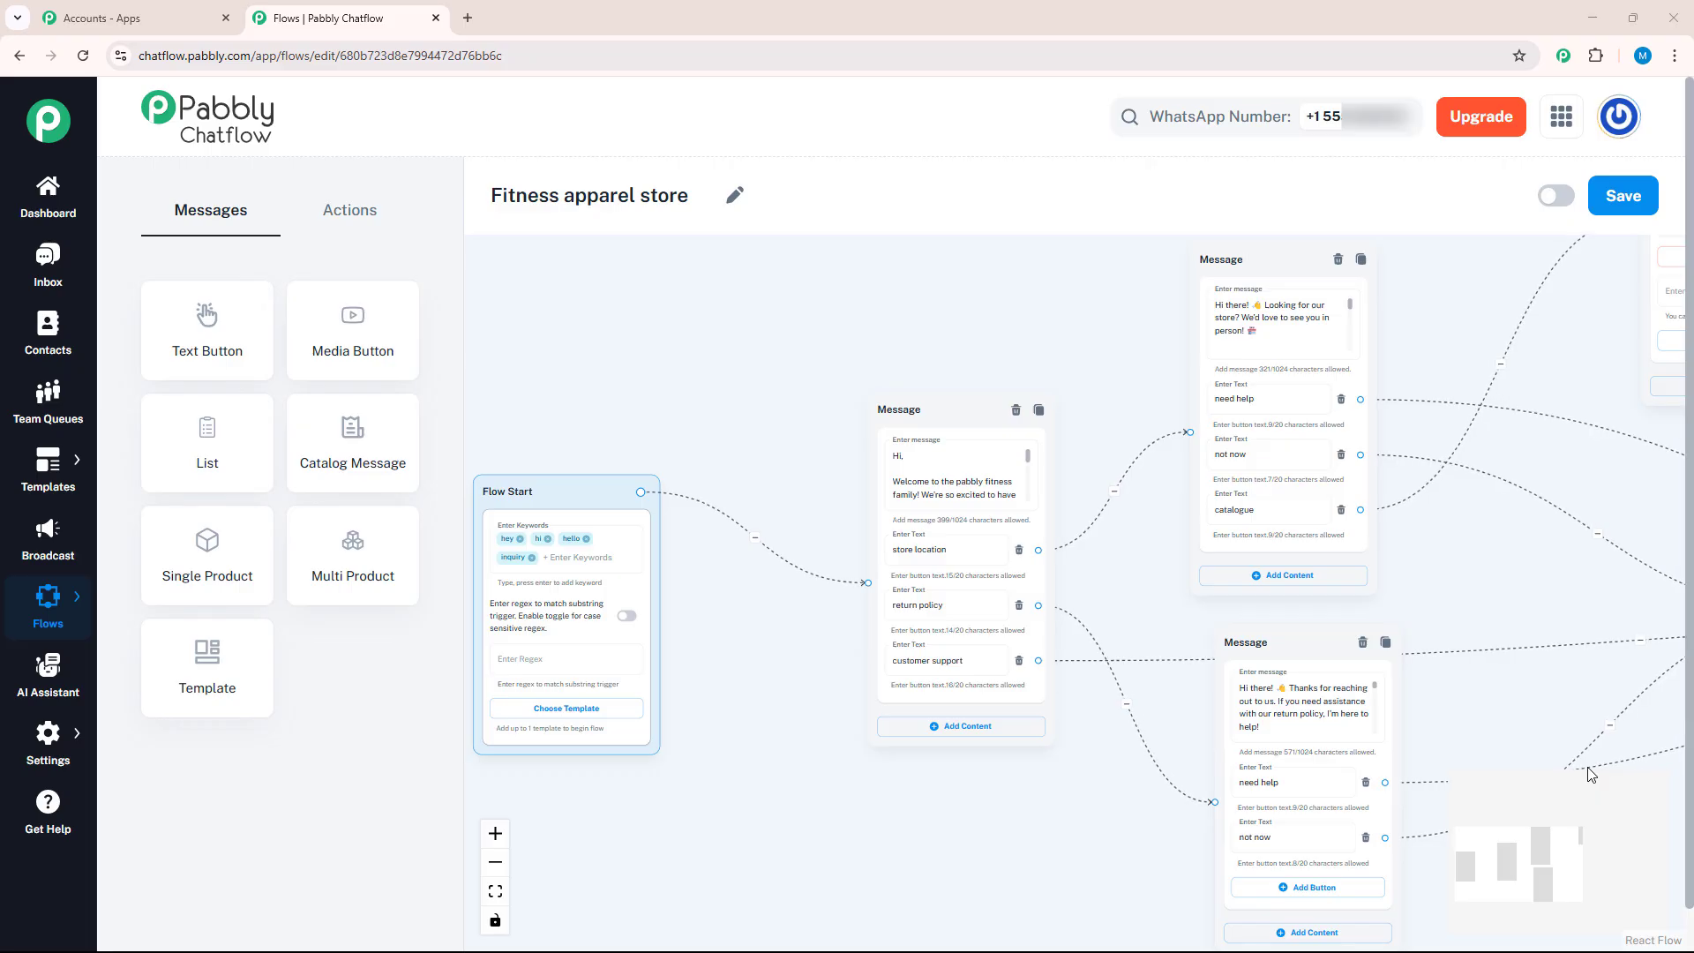
scroll(1613, 784, down, 5)
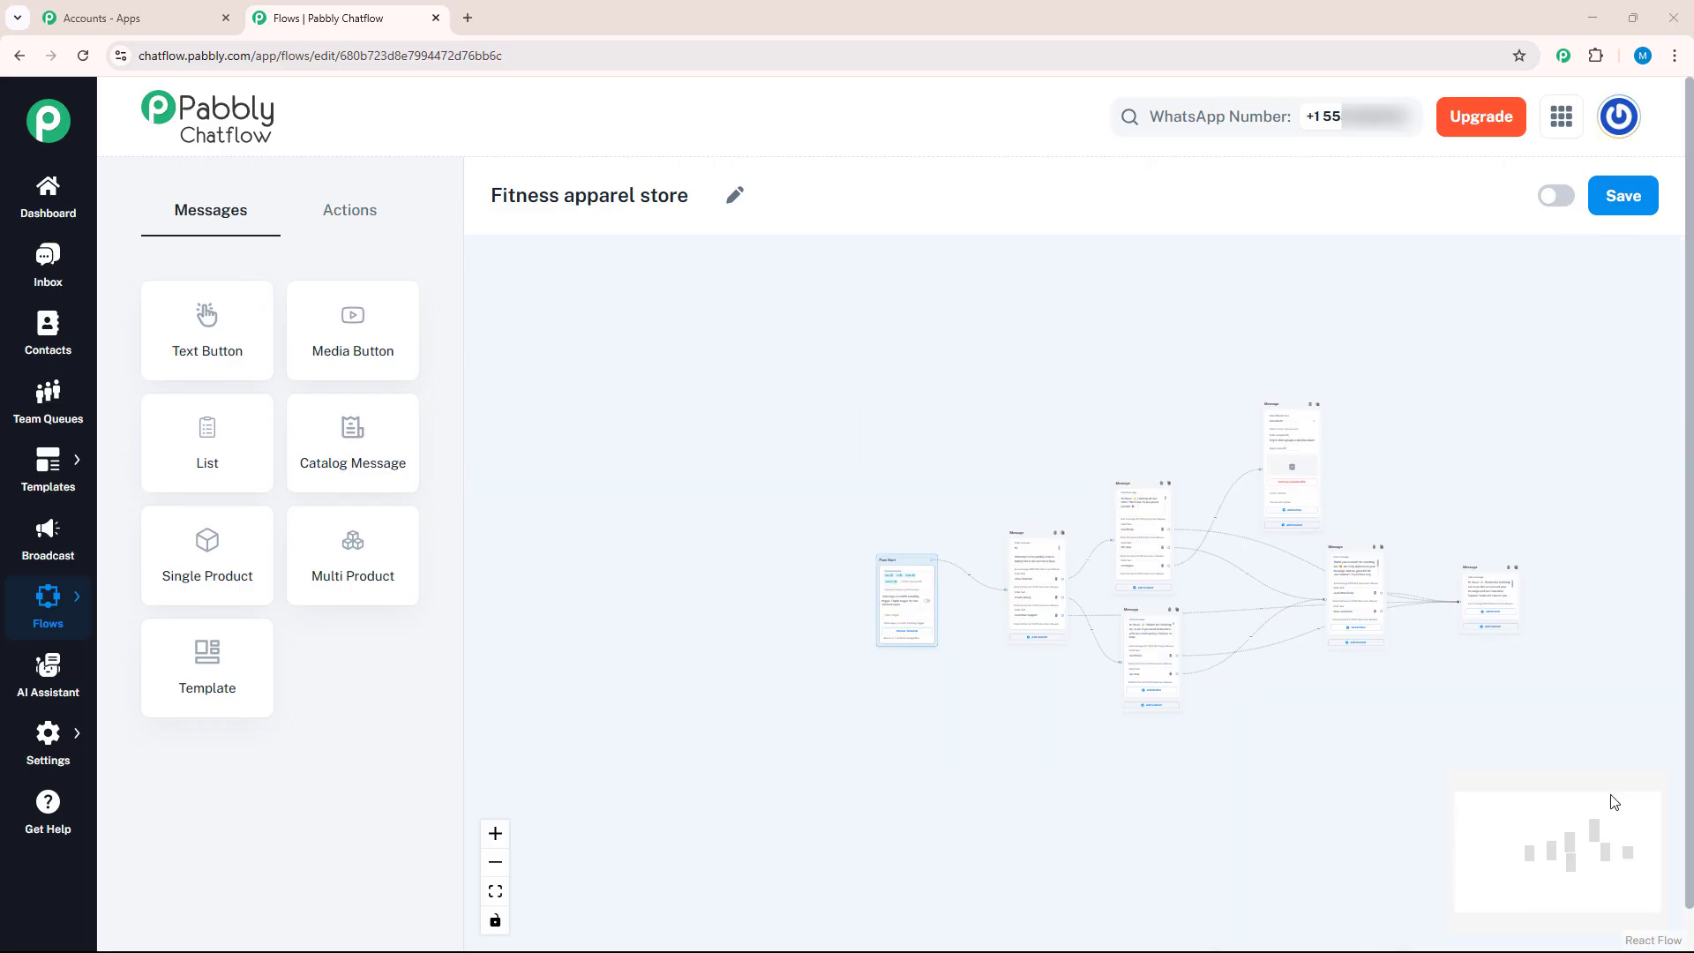
scroll(1626, 791, up, 5)
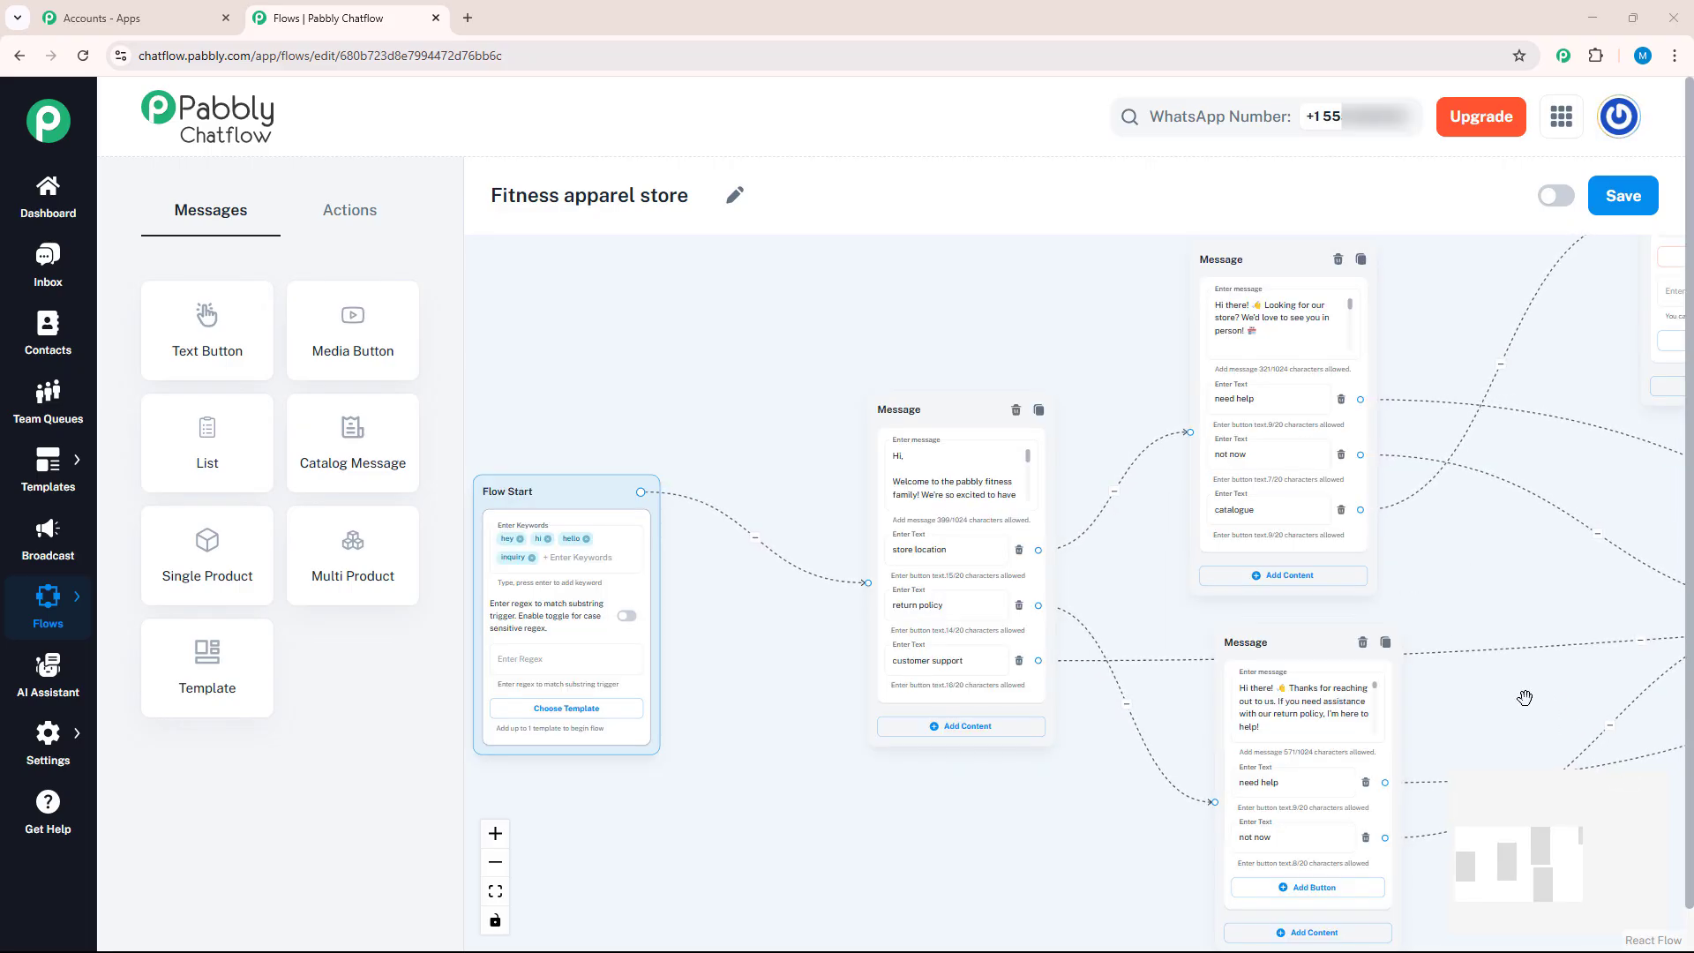
scroll(1493, 701, down, 1)
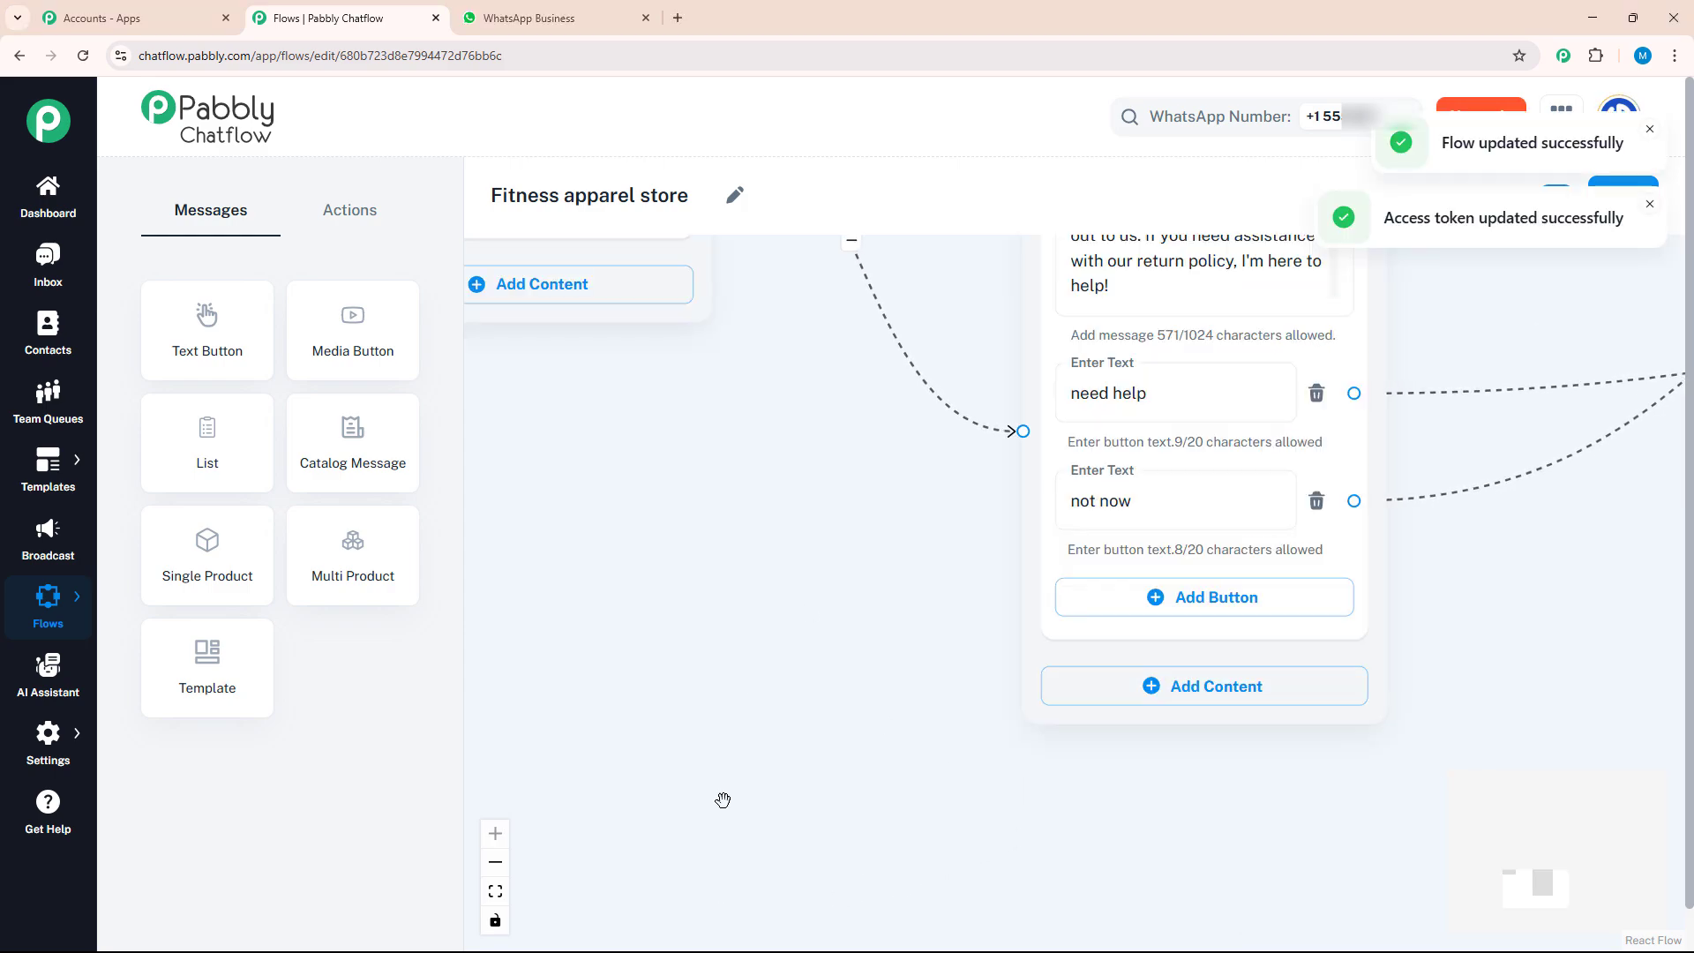
Switch to WhatsApp Business and send the message "hey" in the Demo Account chat
click(529, 18)
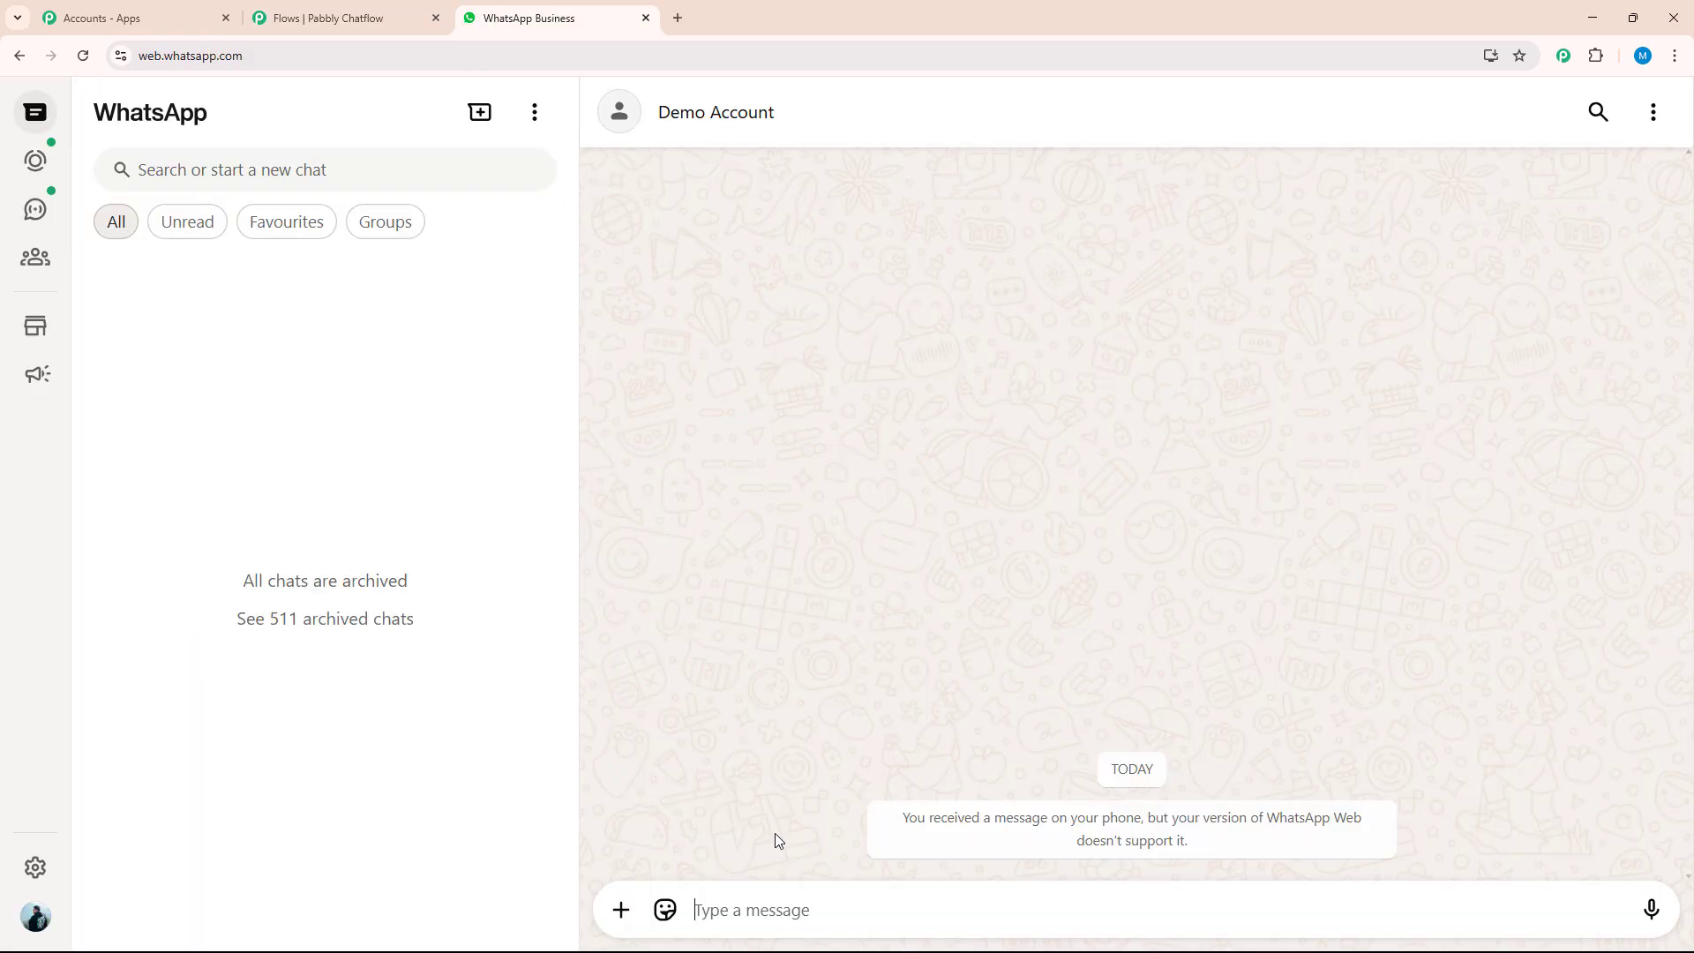
click(770, 901)
text(hey)
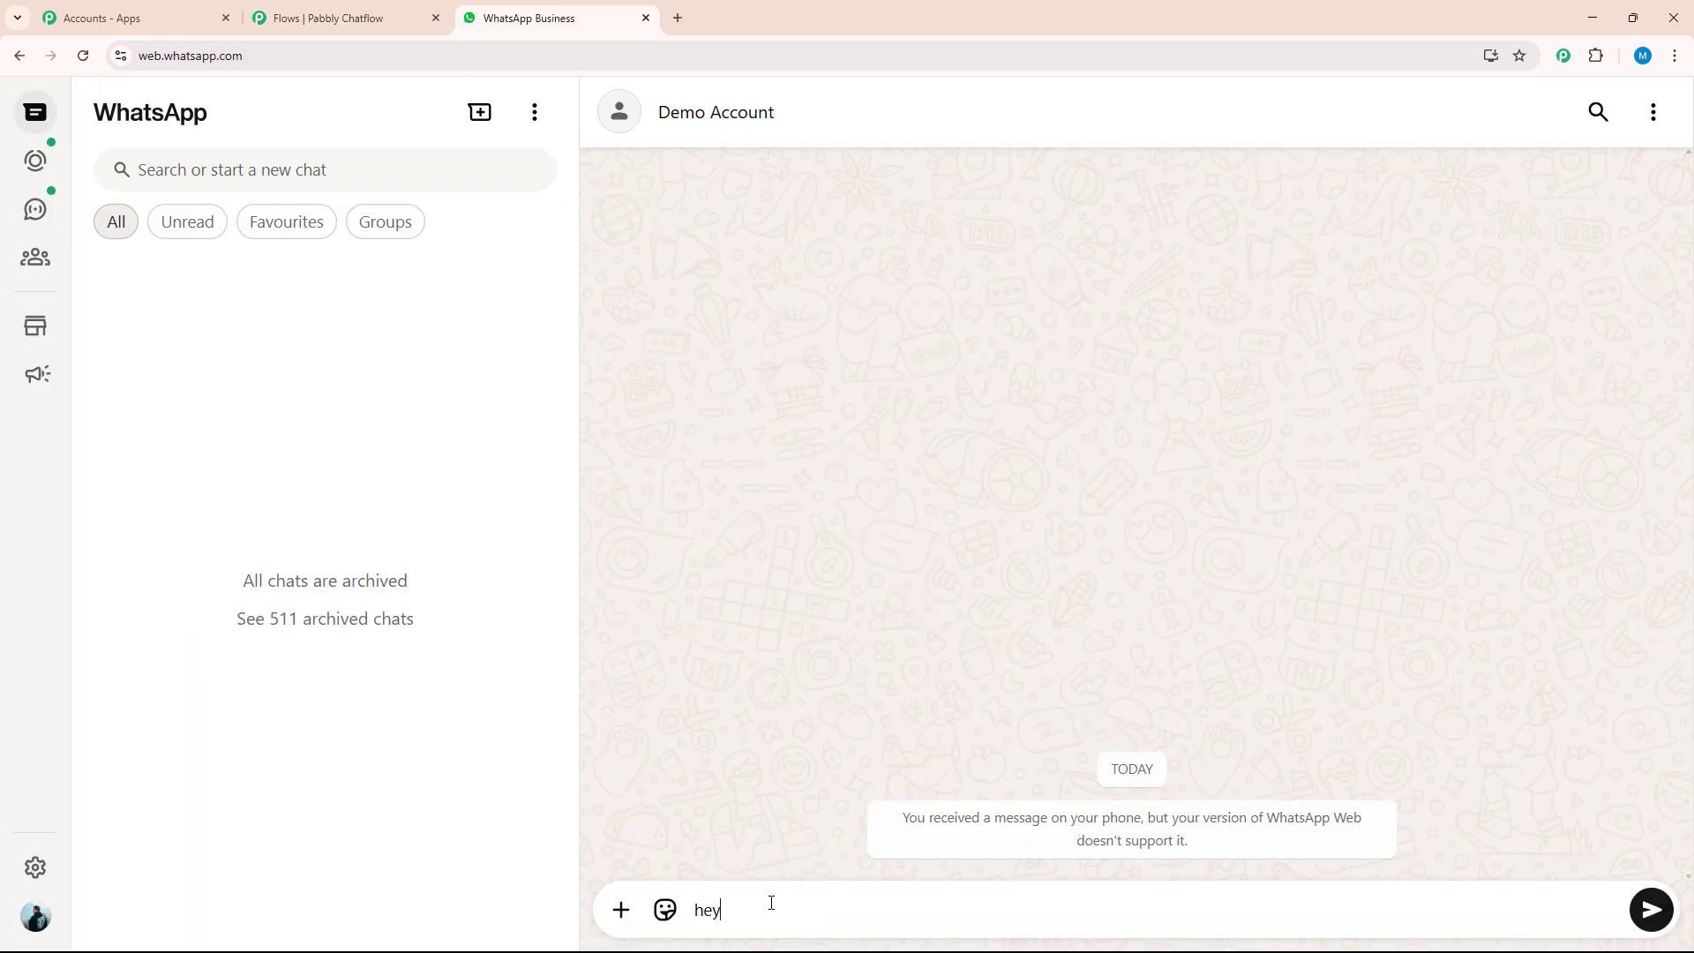
key(Return)
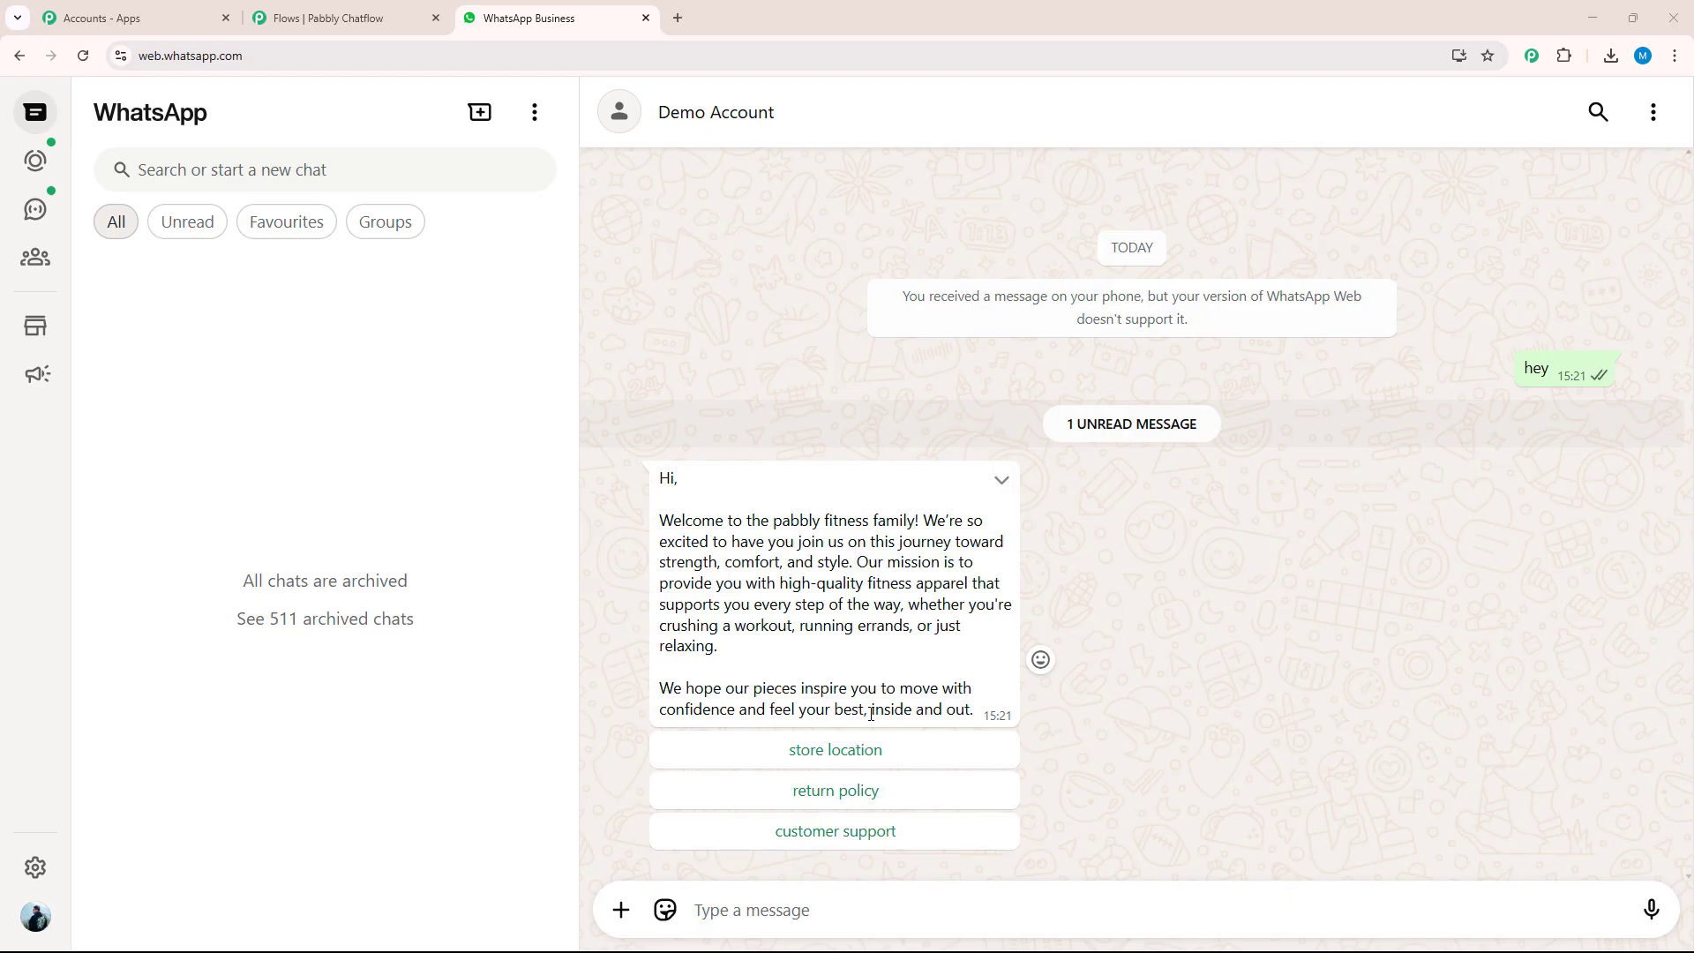
Answer the chatbot with "store location" and "catalogue", and download the document it sends
click(856, 759)
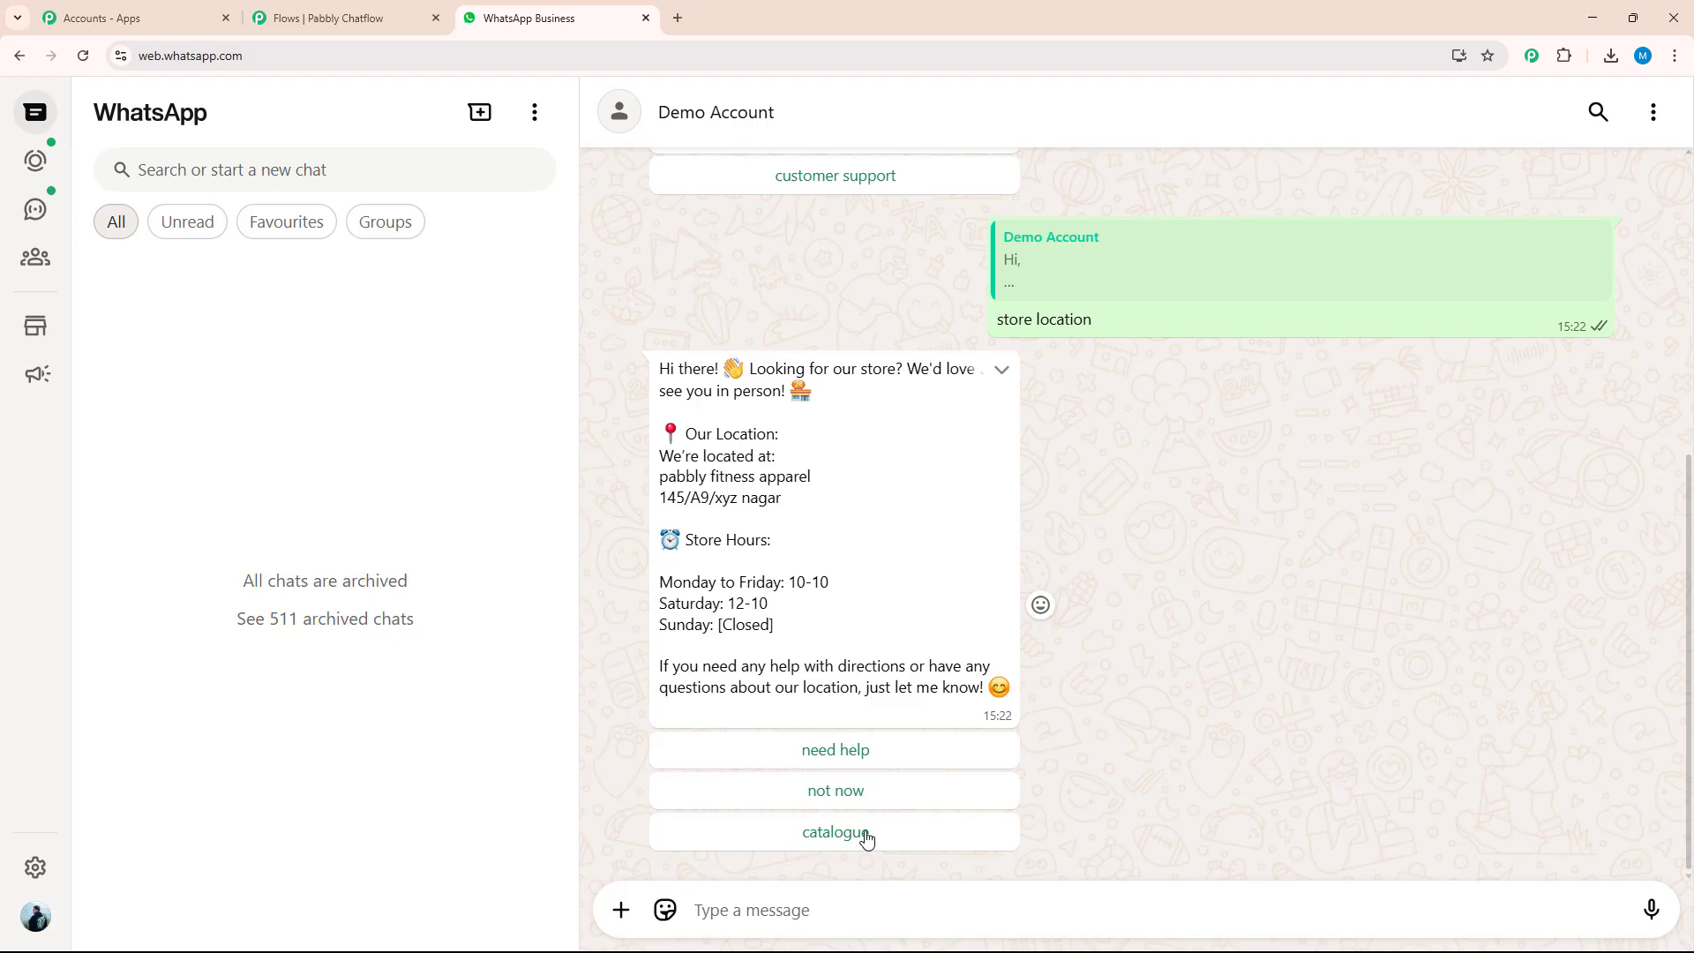
click(835, 831)
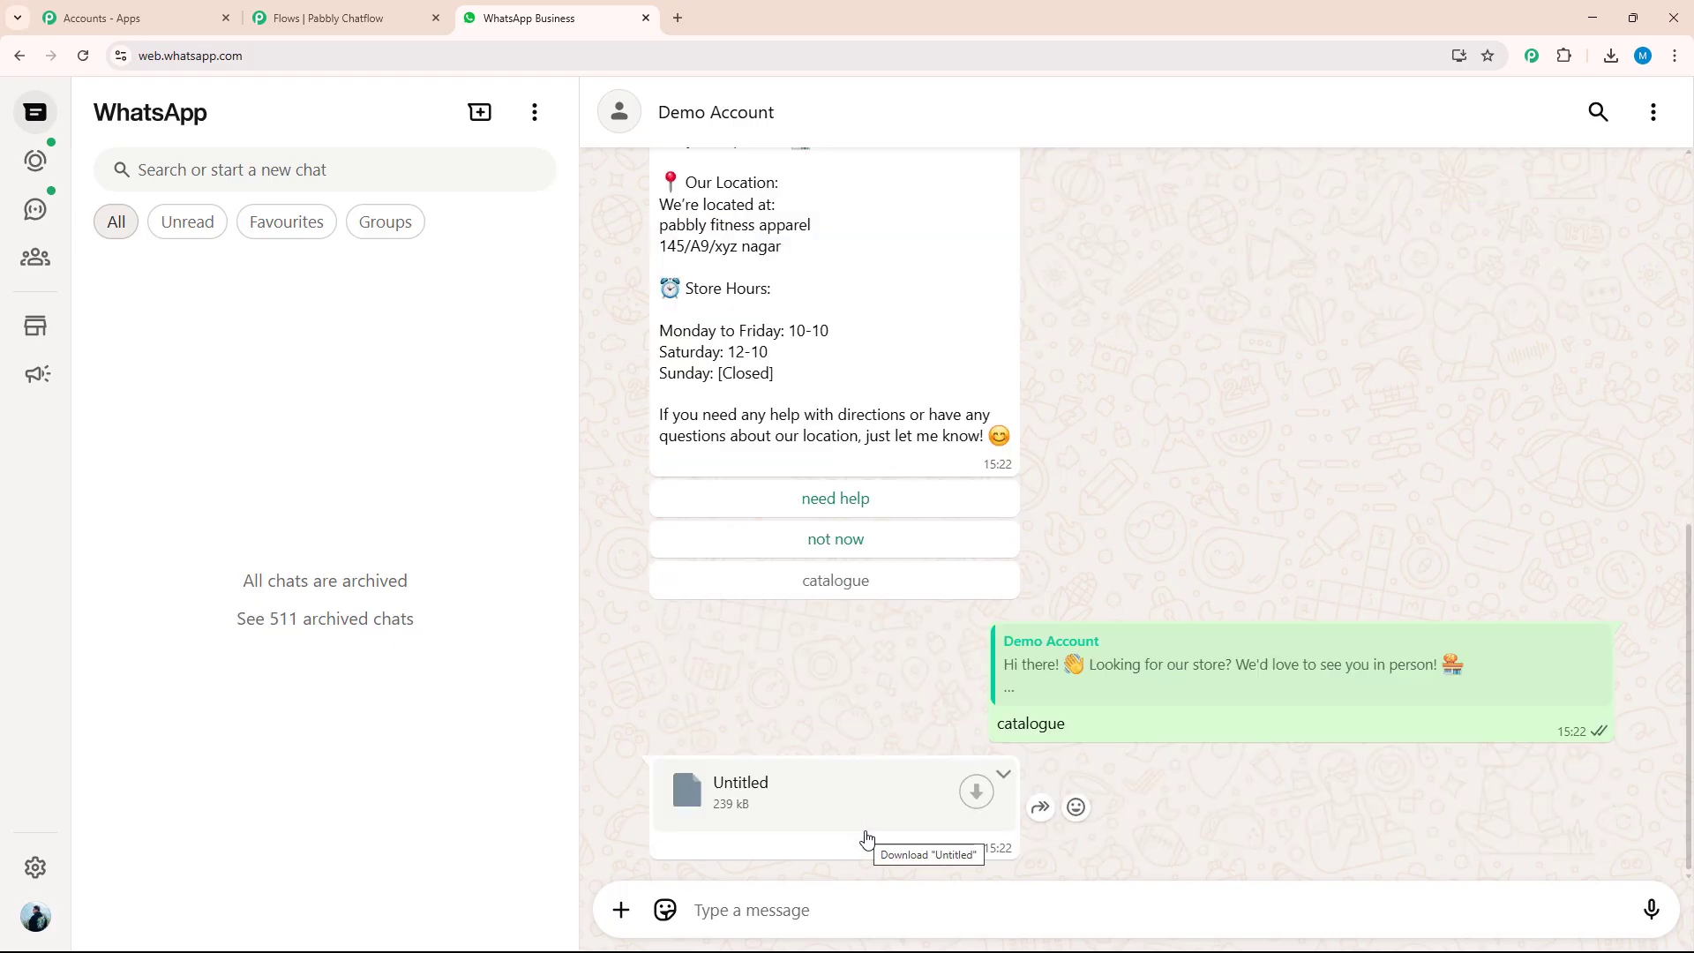
click(975, 792)
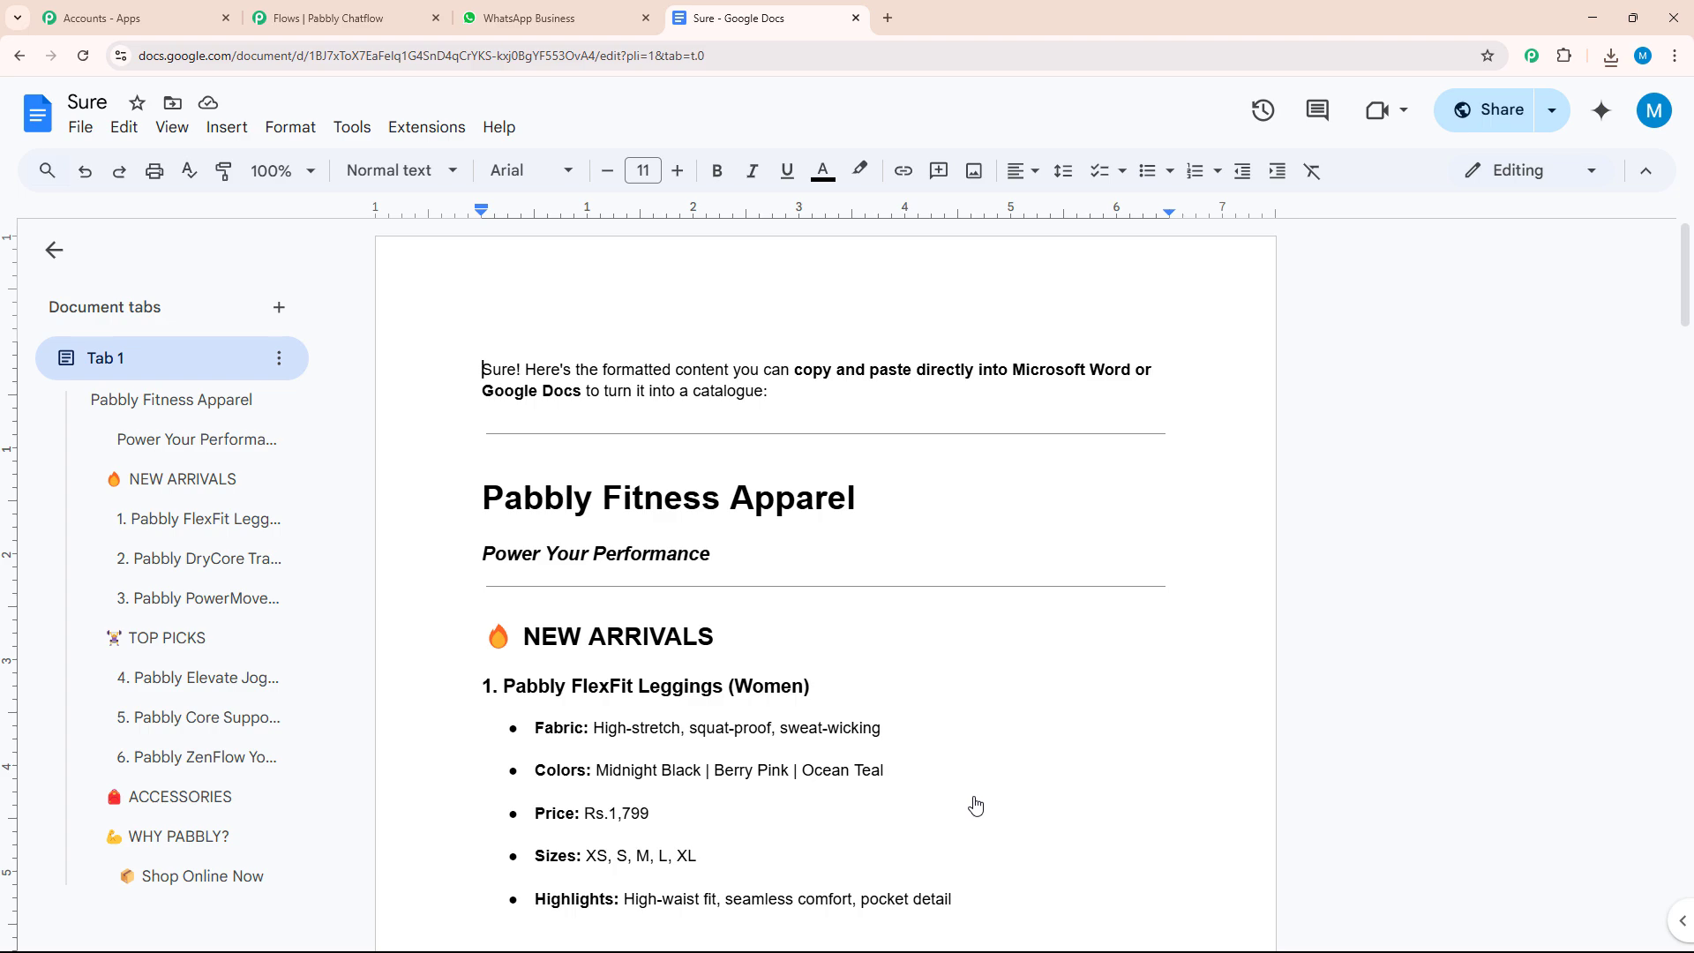
Review the product listings in the Pabbly Fitness Apparel catalogue document and close it
scroll(855, 636, down, 4)
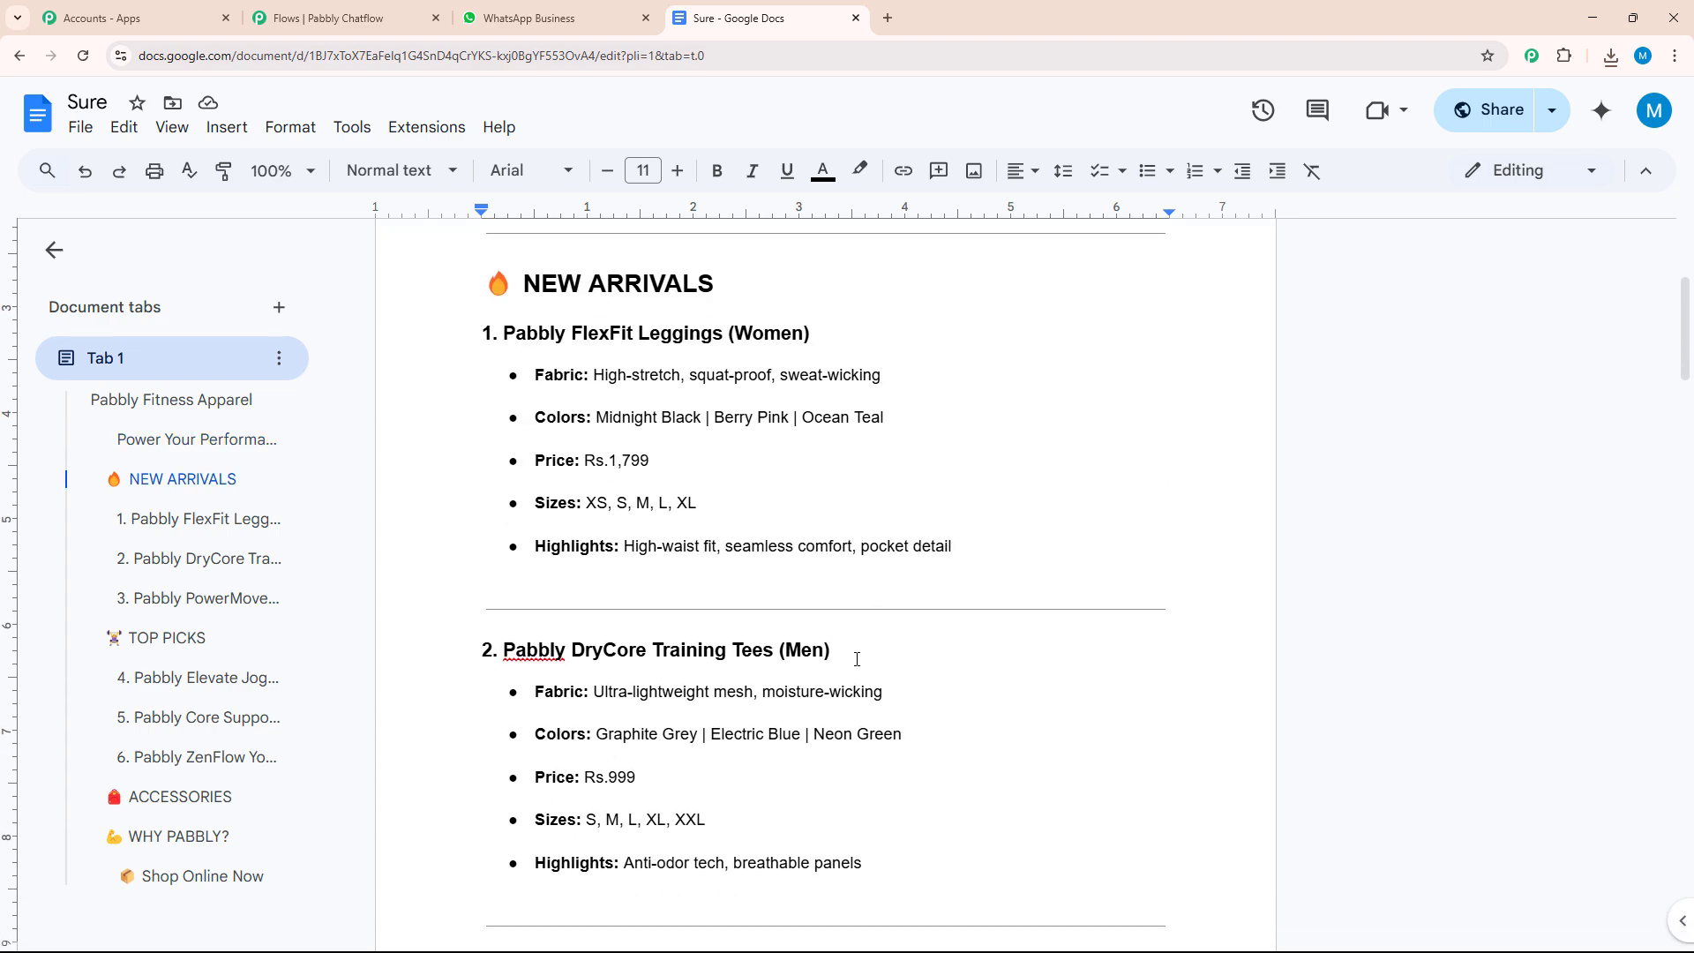
scroll(857, 659, down, 15)
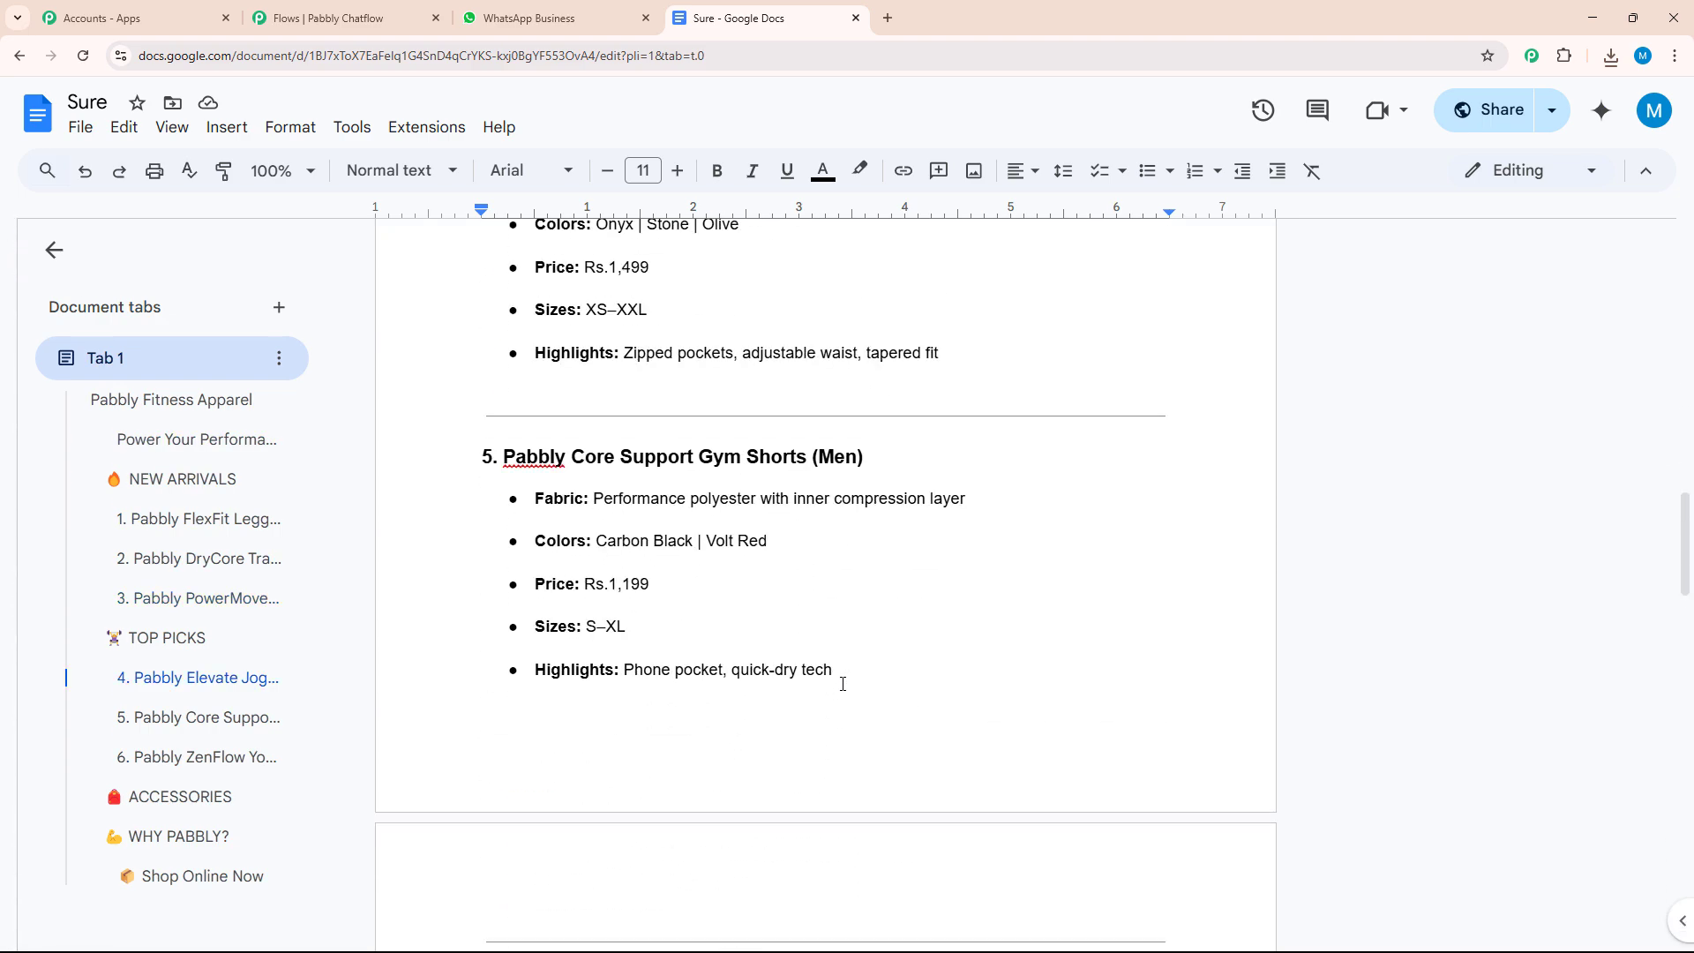
key(ctrl+shift+Tab)
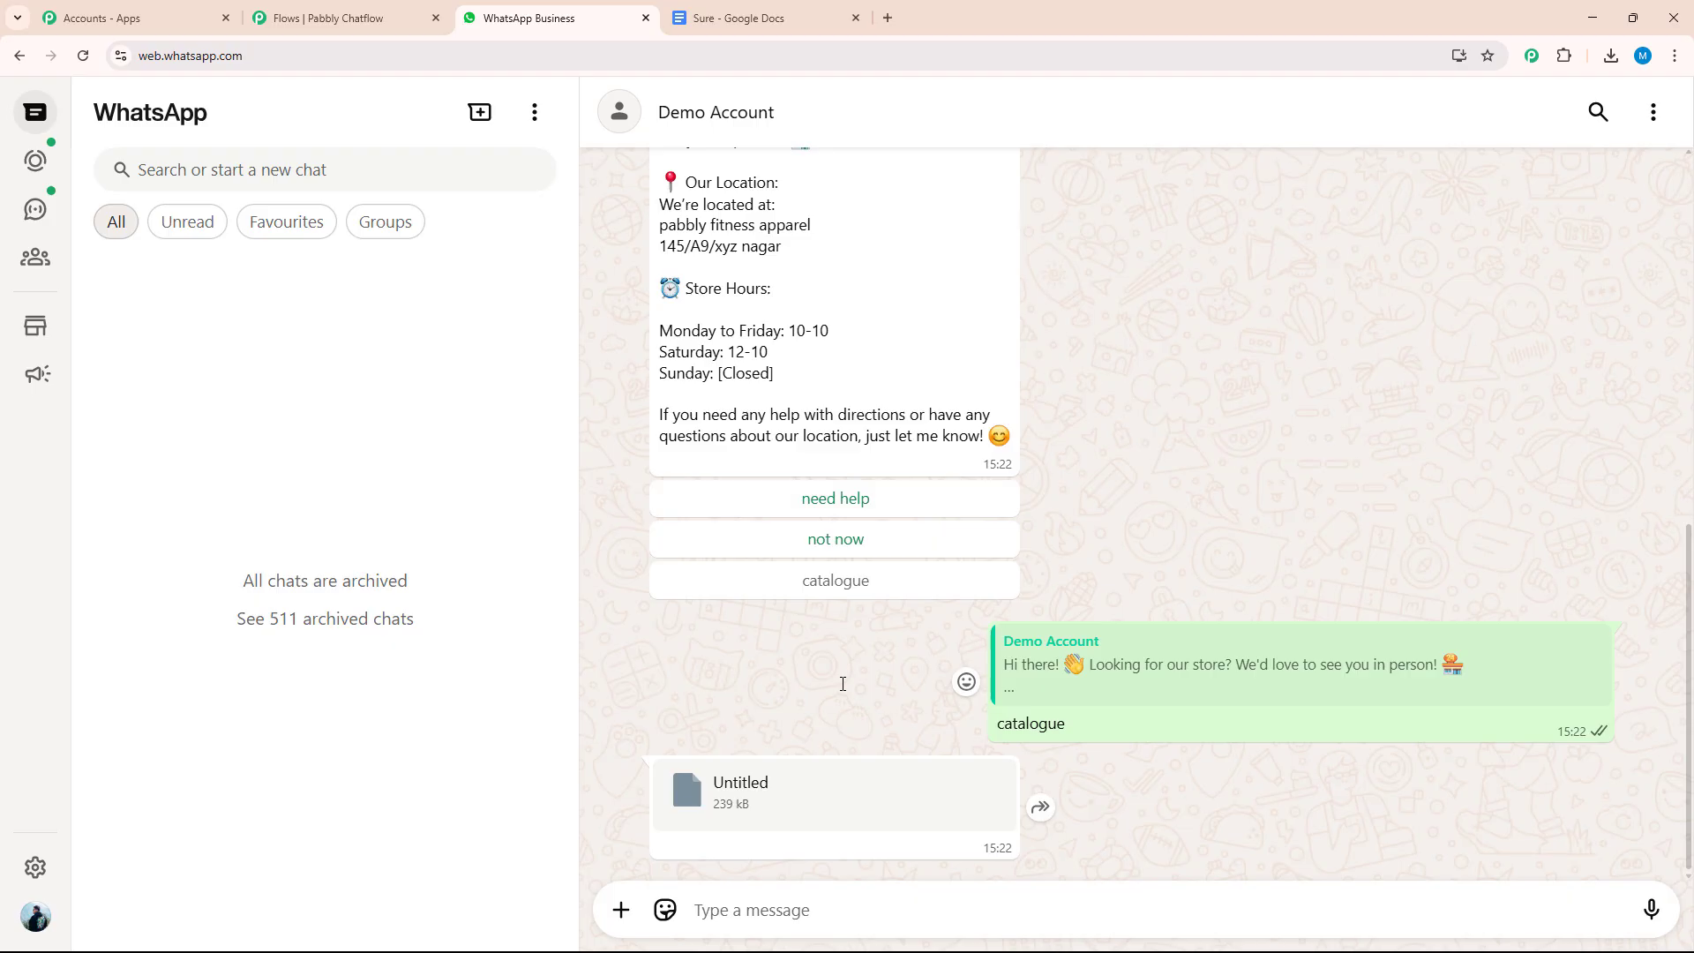
middle_click(728, 29)
Open the Pabbly Chatflow website at pabbly.com/chatflow/inr/ in a new browser tab and dismiss the lifetime access offer
click(676, 20)
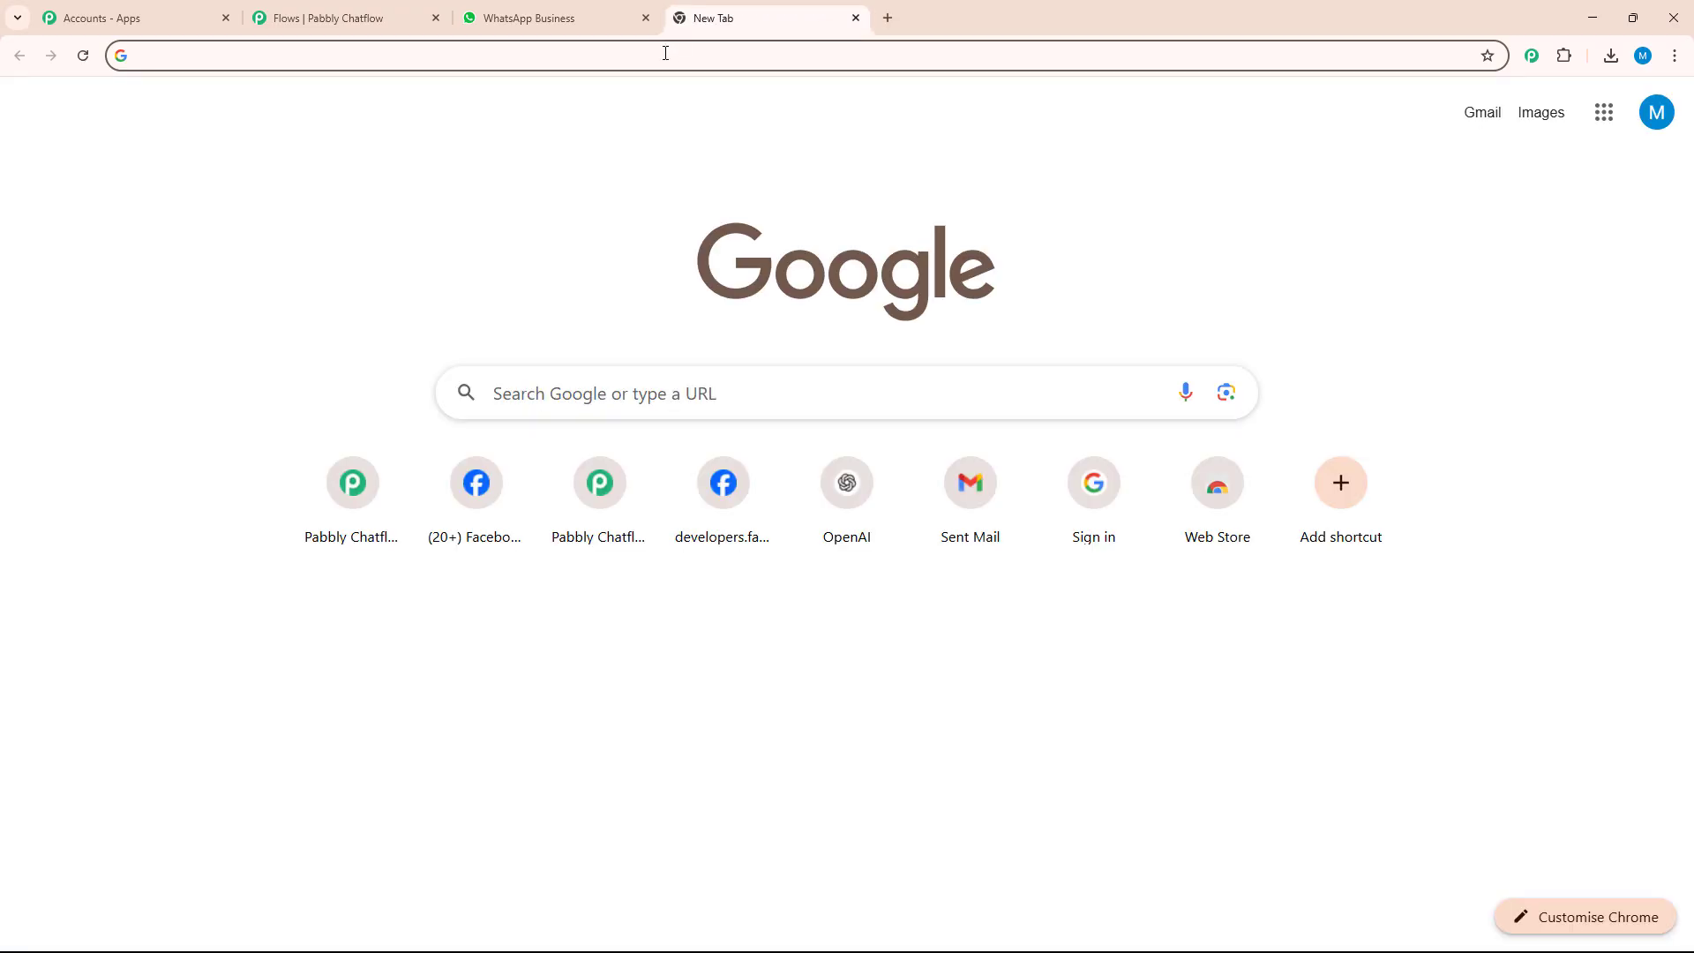
click(665, 56)
text(pab)
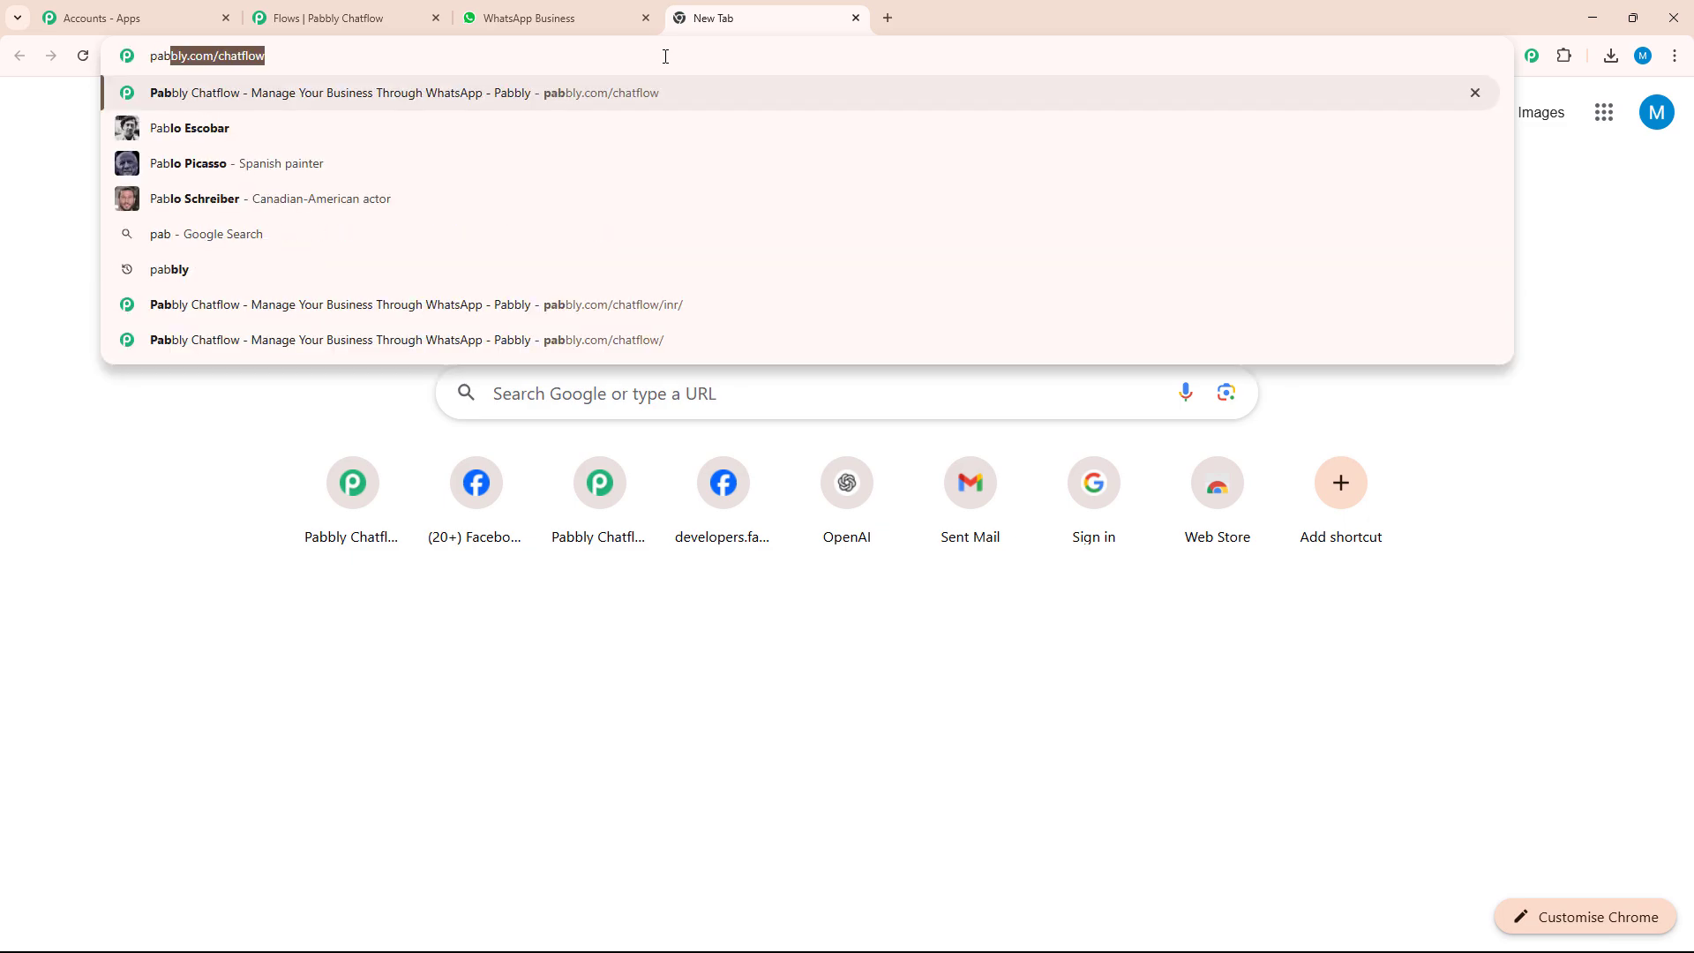
click(646, 88)
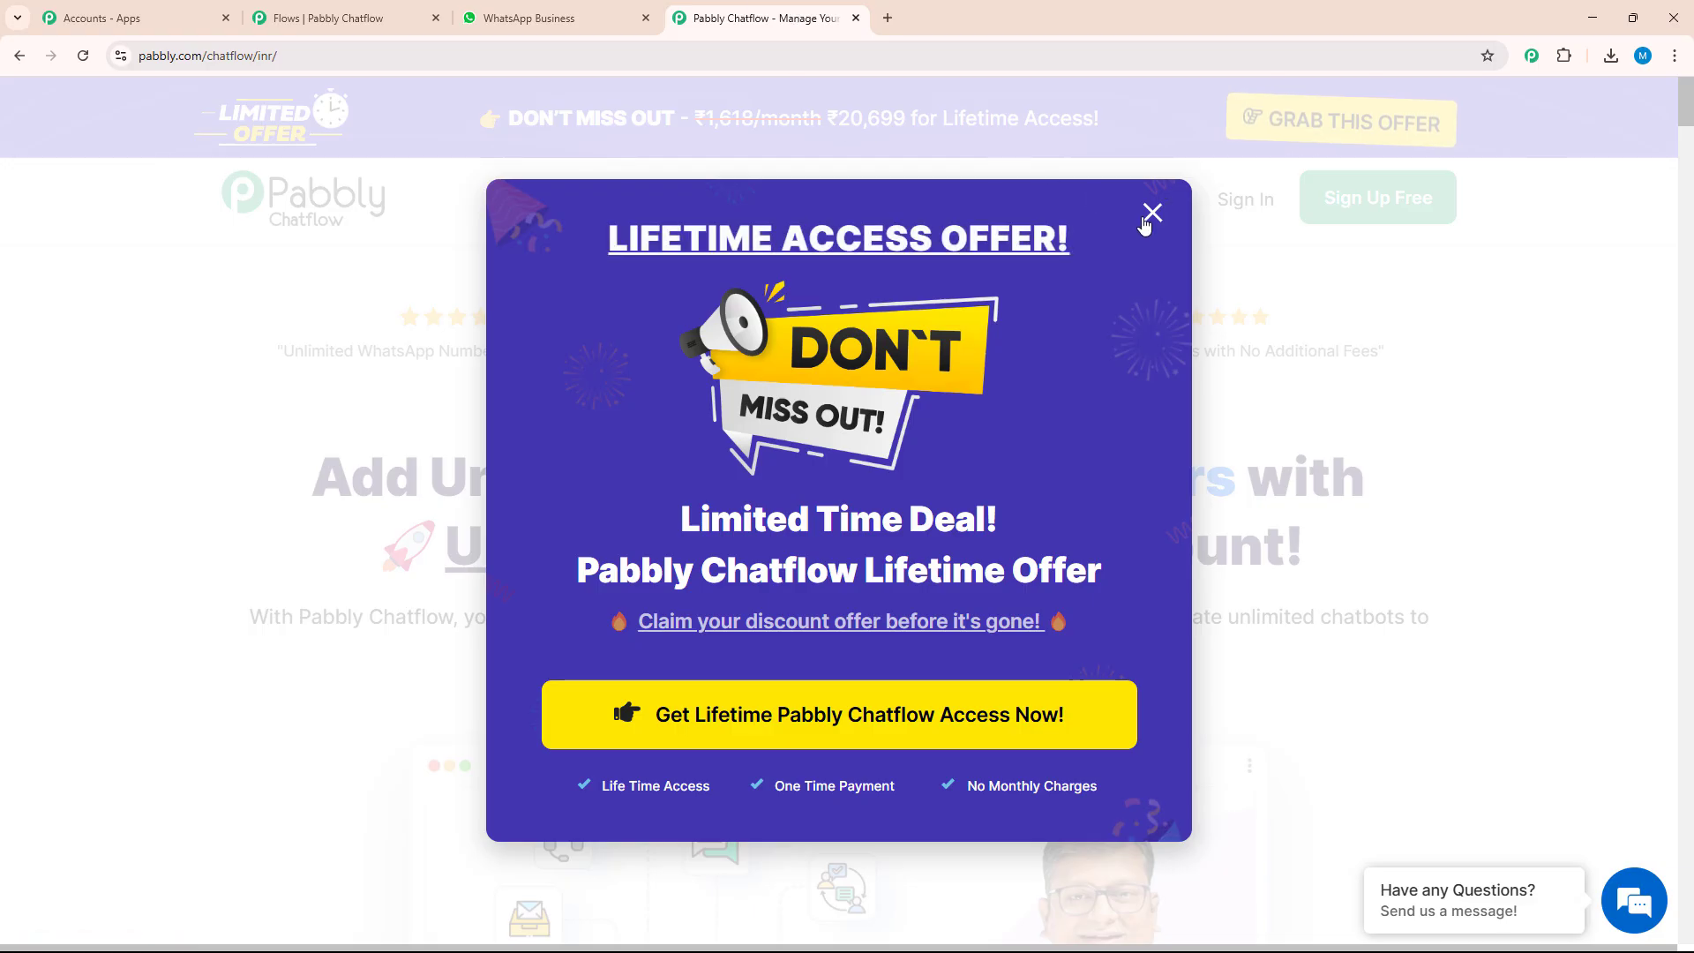
click(1151, 213)
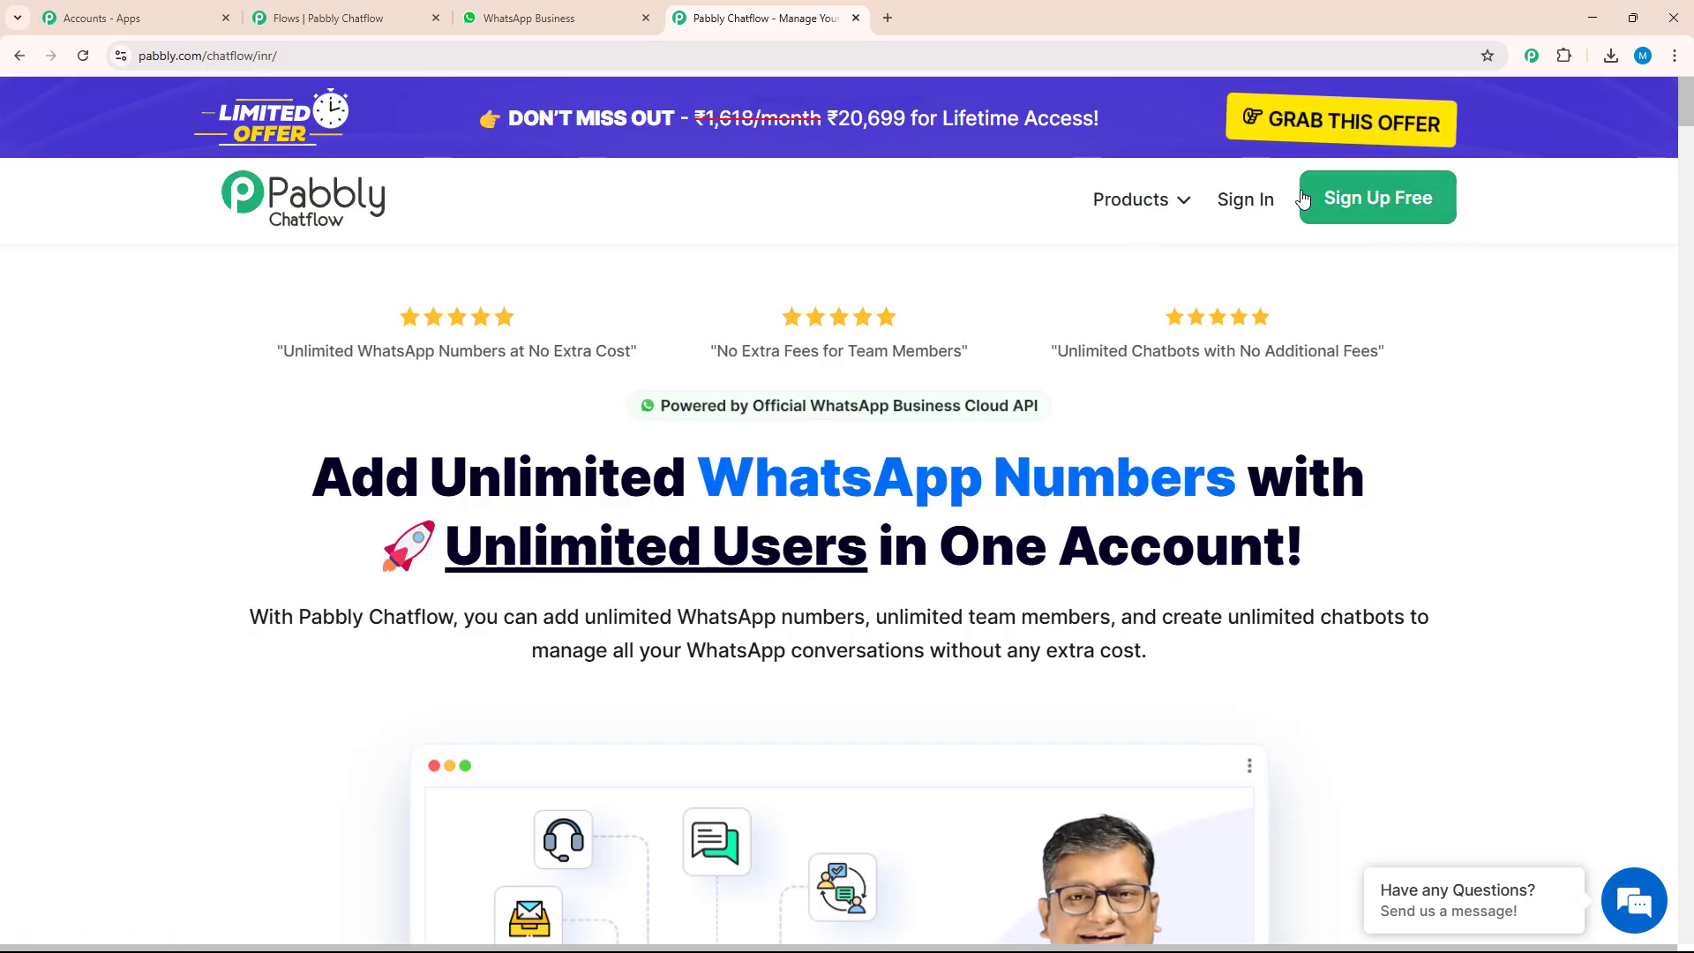
Sign in to the Pabbly account and access Pabbly Chatflow from the list of all apps
click(1172, 176)
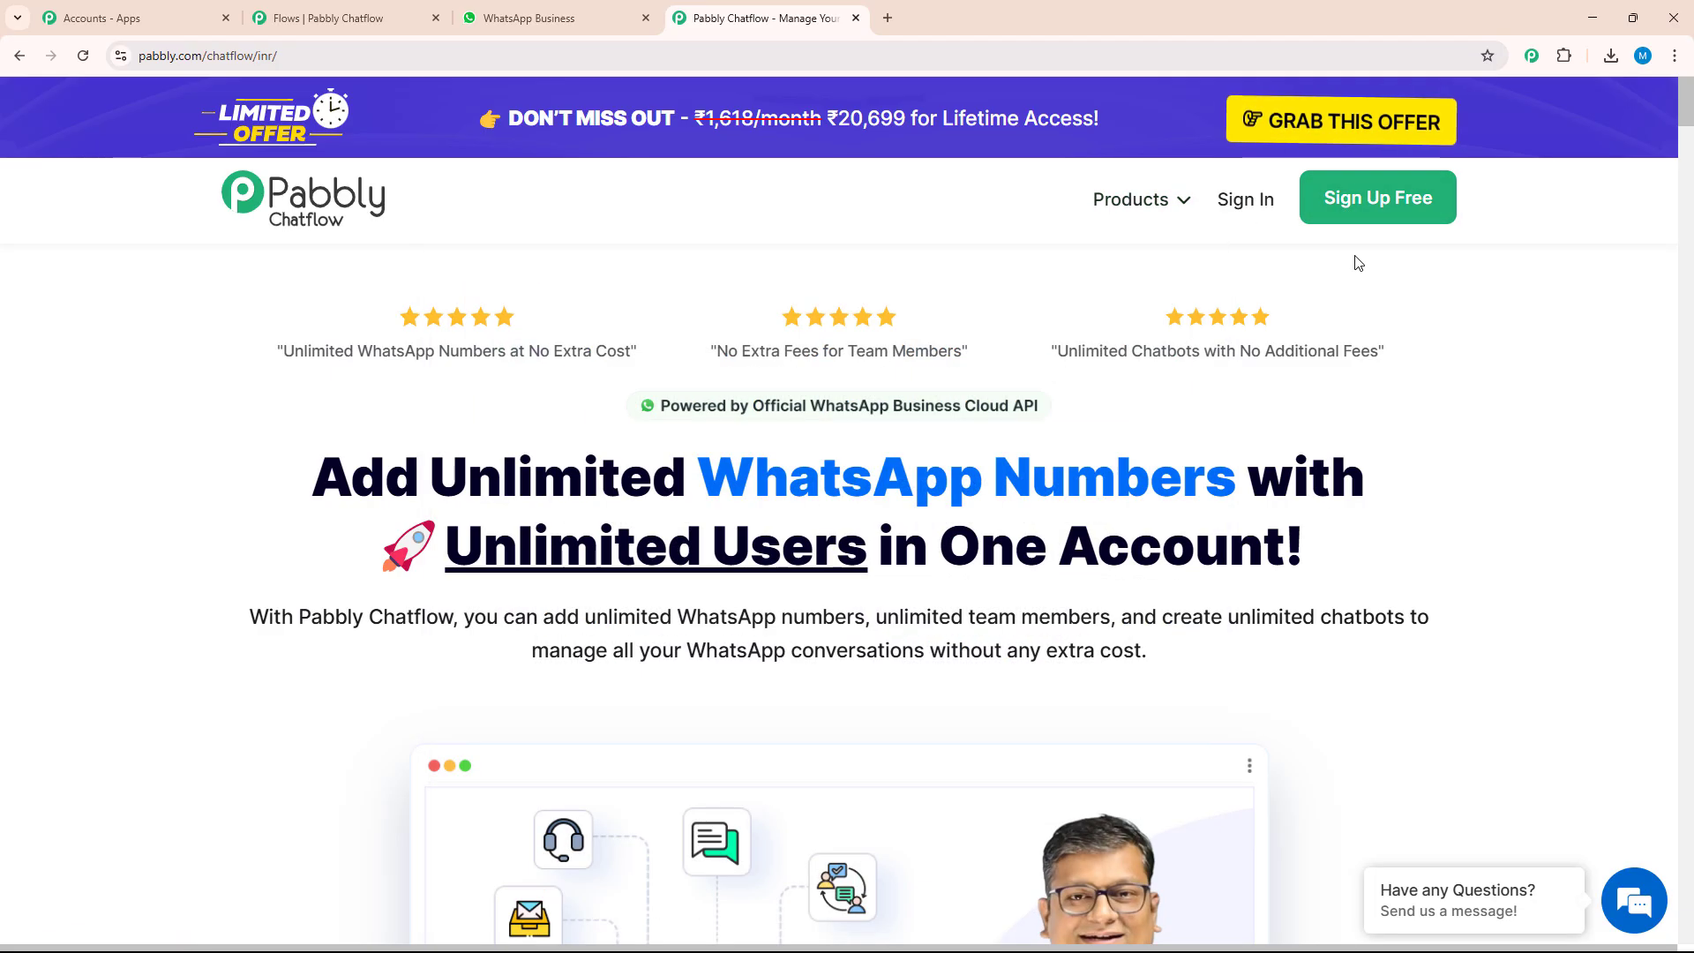
click(1257, 212)
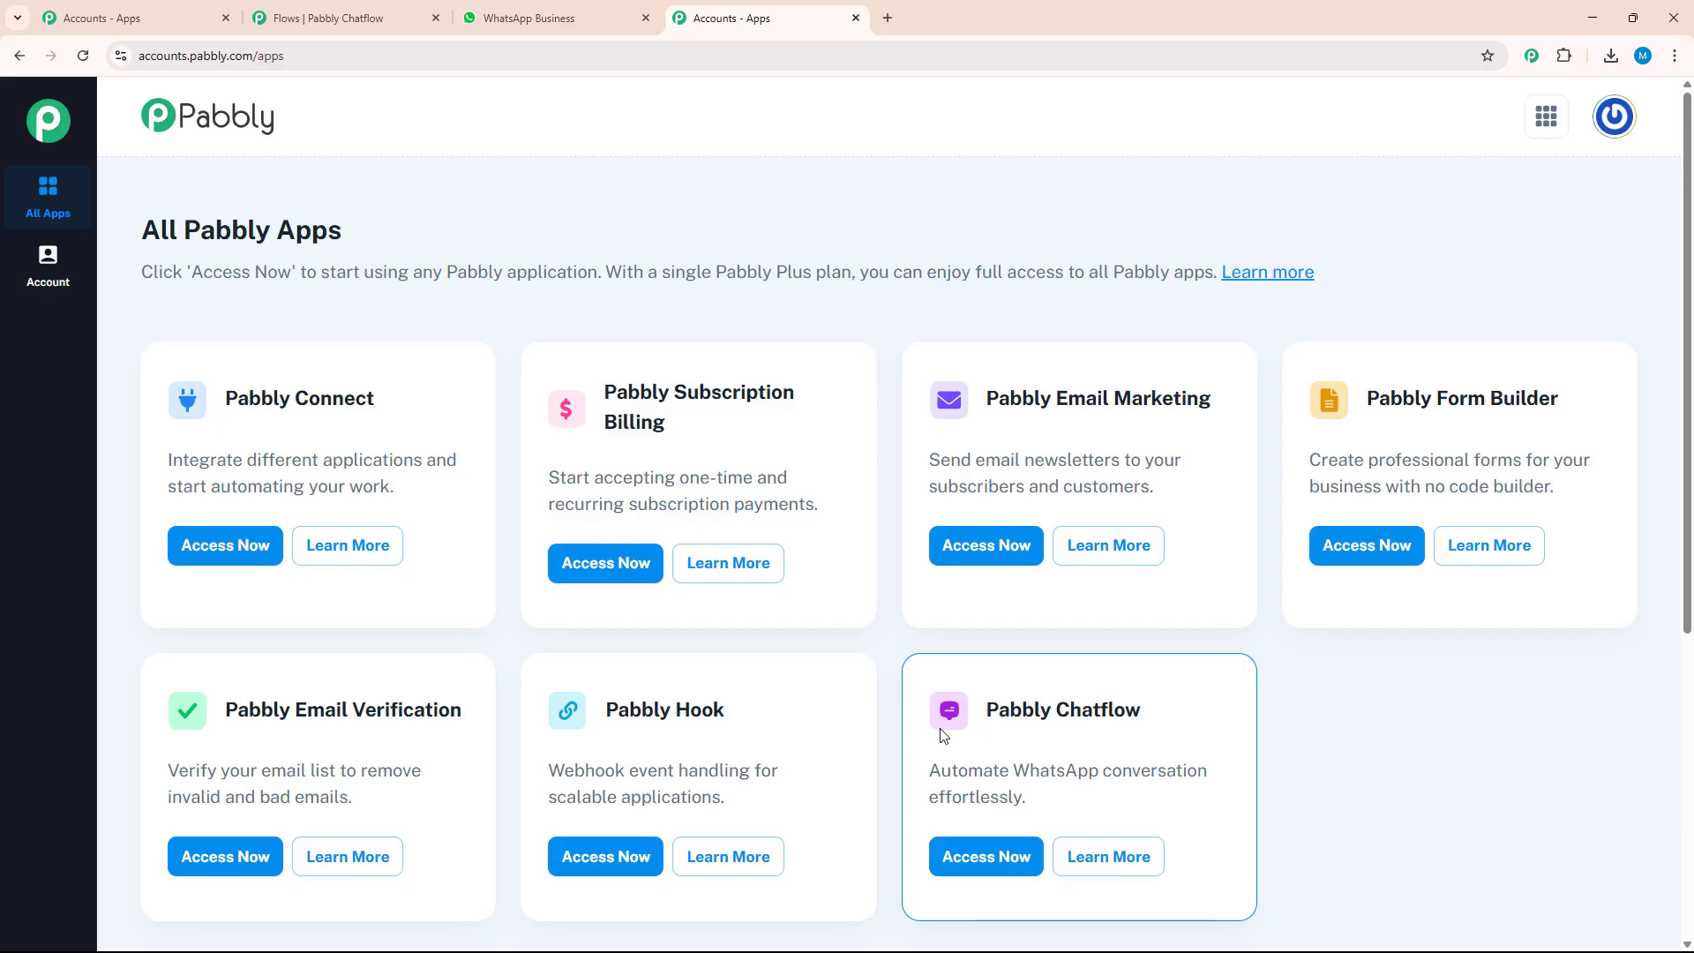
click(1008, 856)
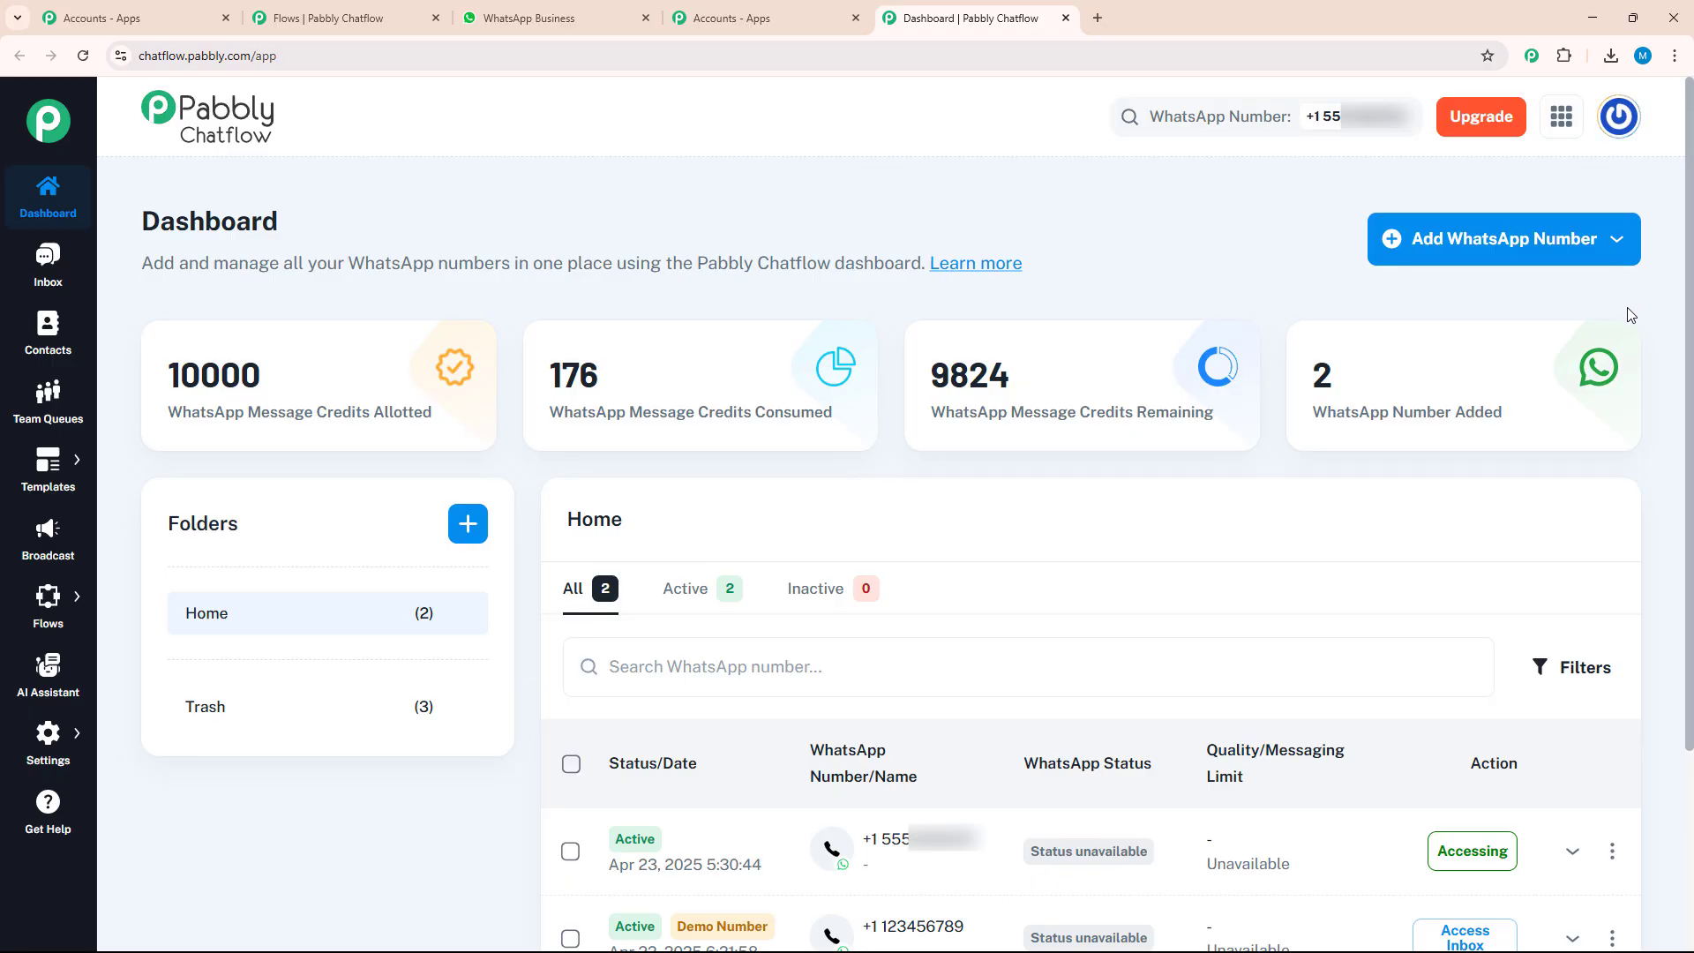
Look through the Dashboard, Inbox, Contacts, Team Queues, Broadcast and AI Assistant pages and the options under Templates, Flows and Settings
scroll(1671, 335, down, 3)
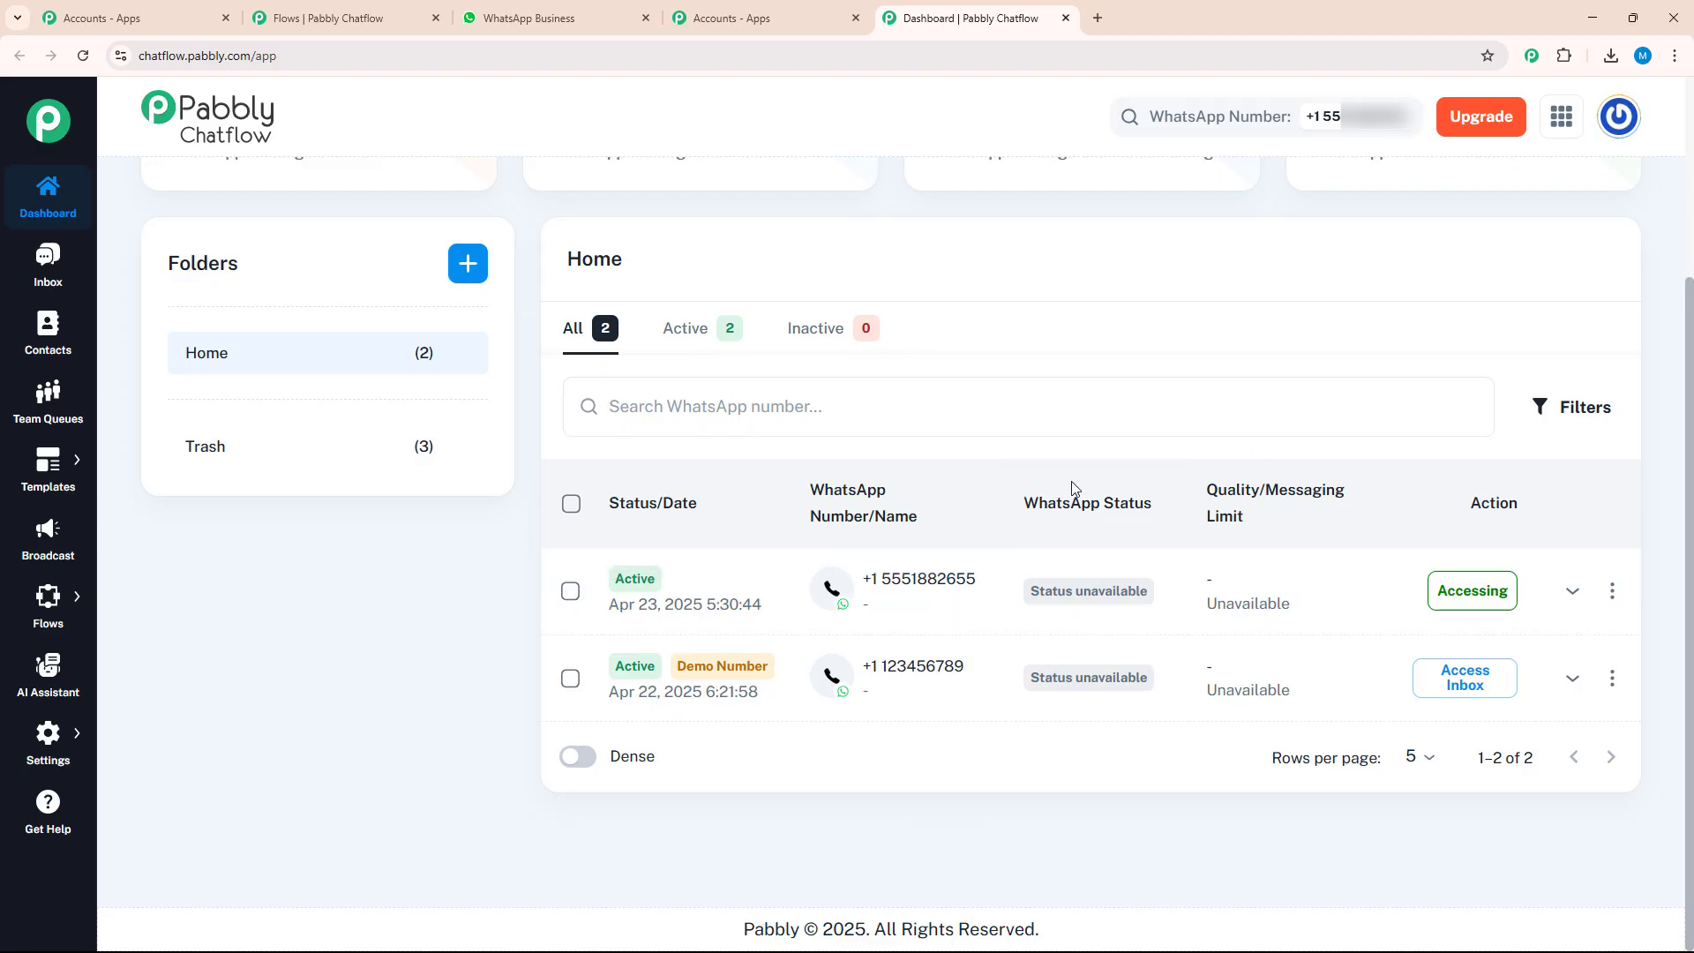
scroll(1074, 488, up, 3)
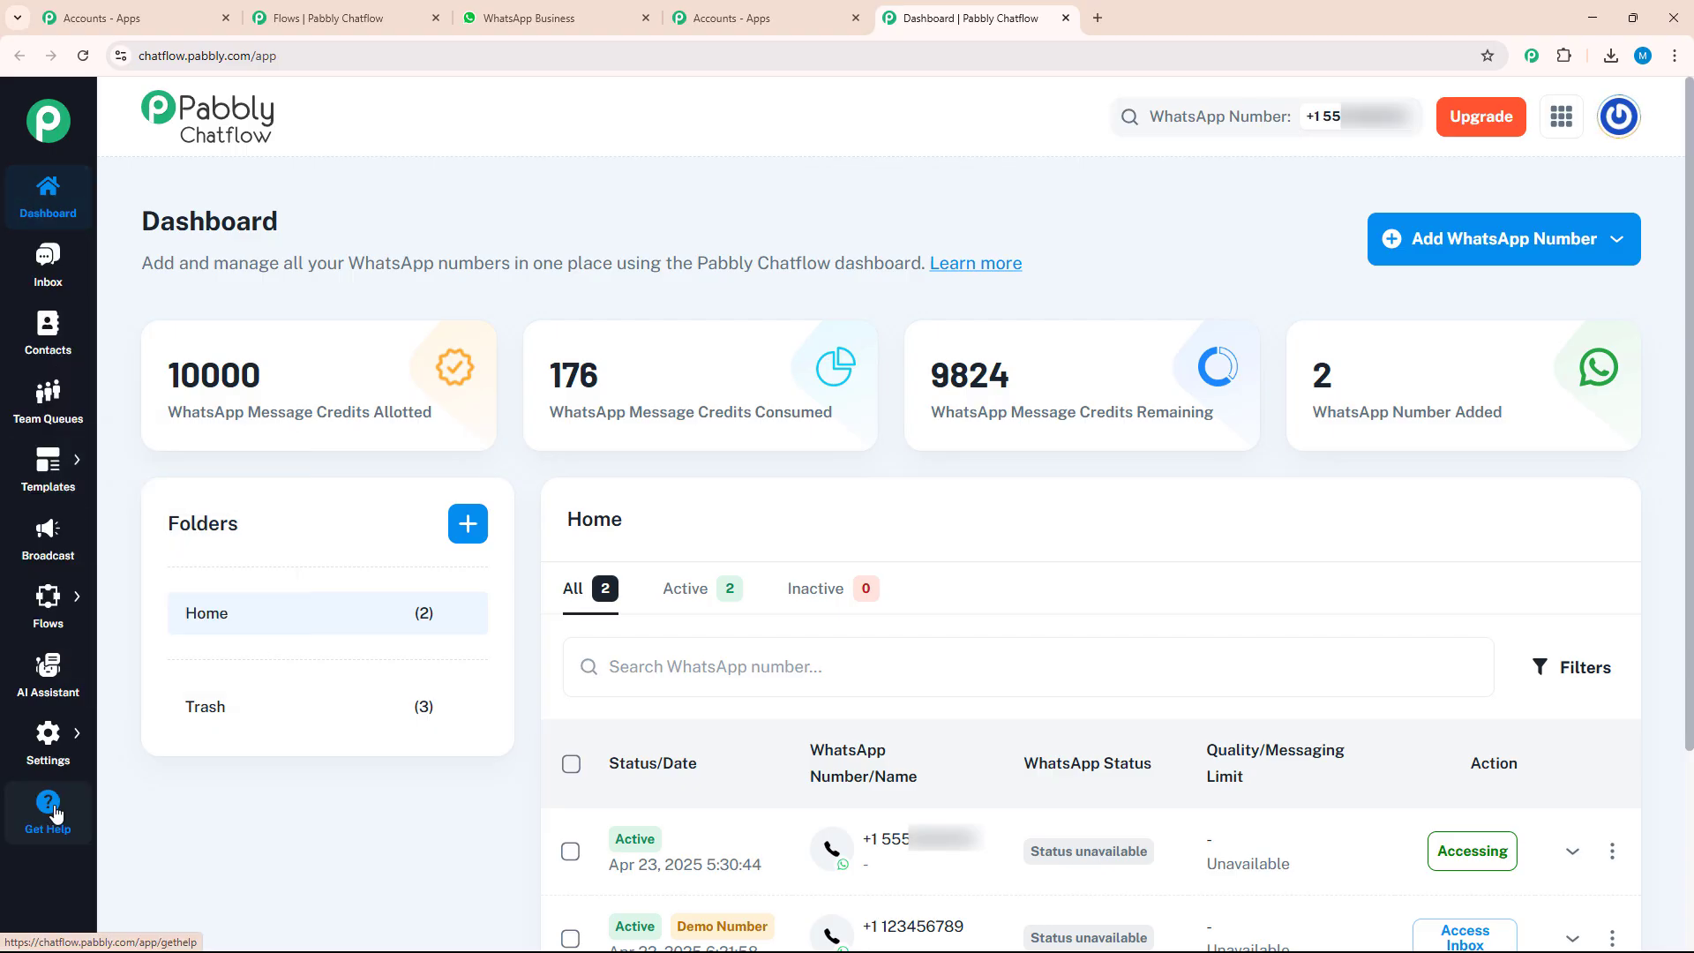
click(54, 279)
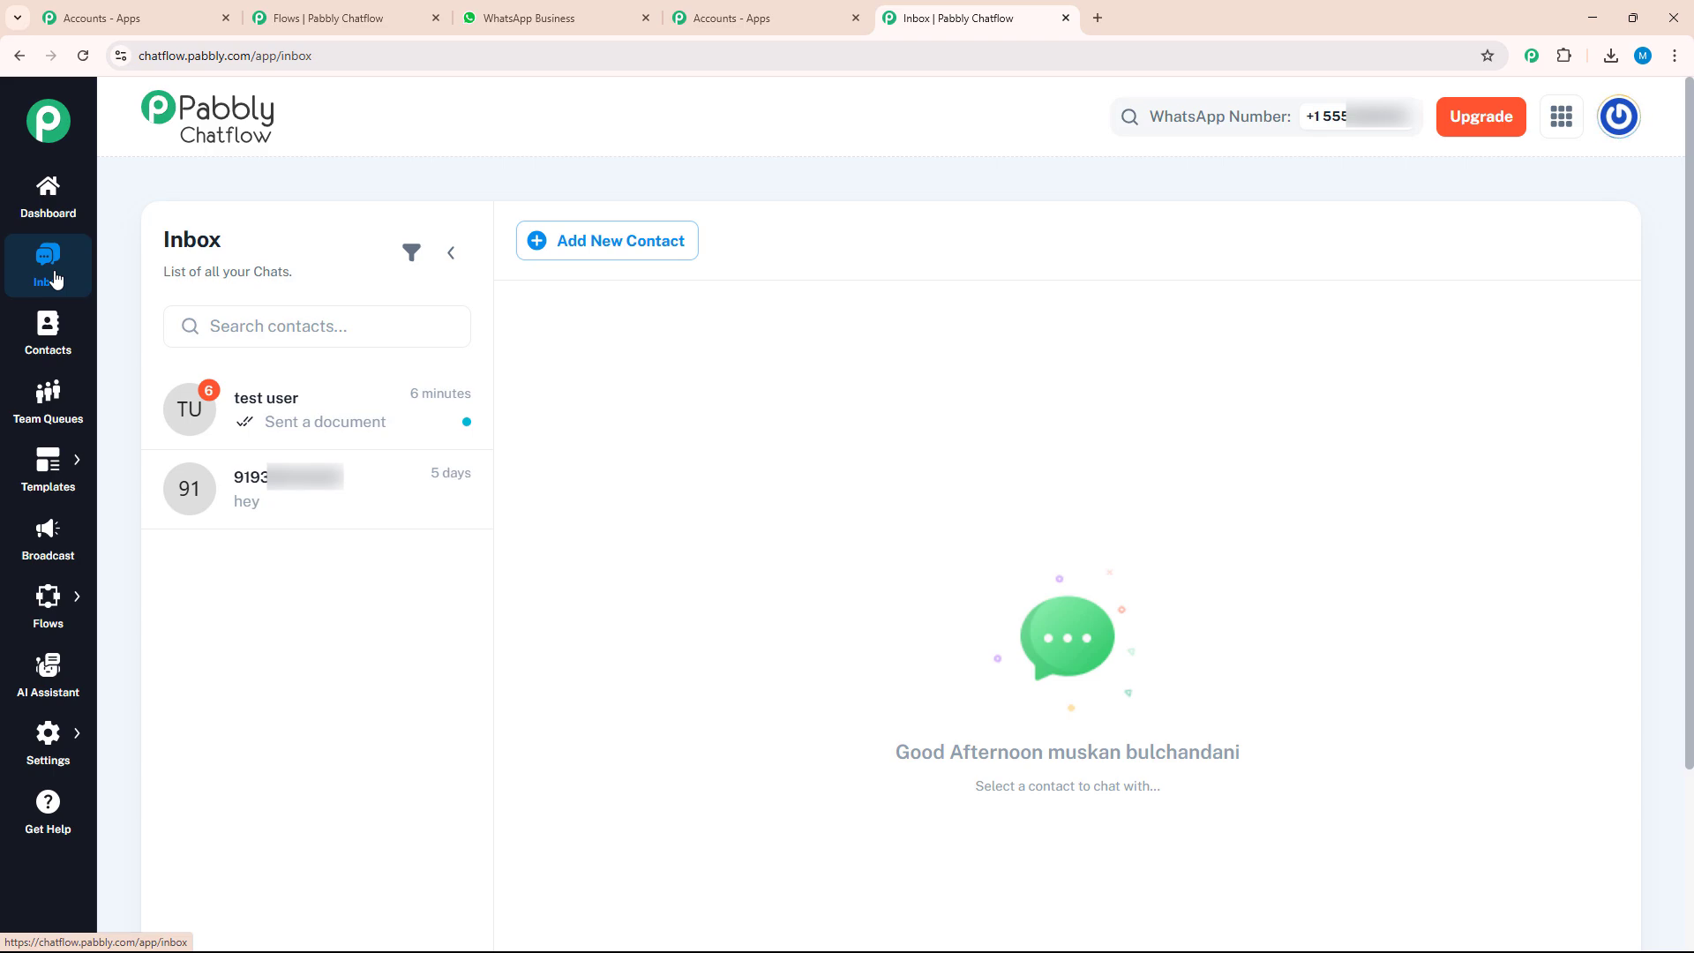
click(50, 325)
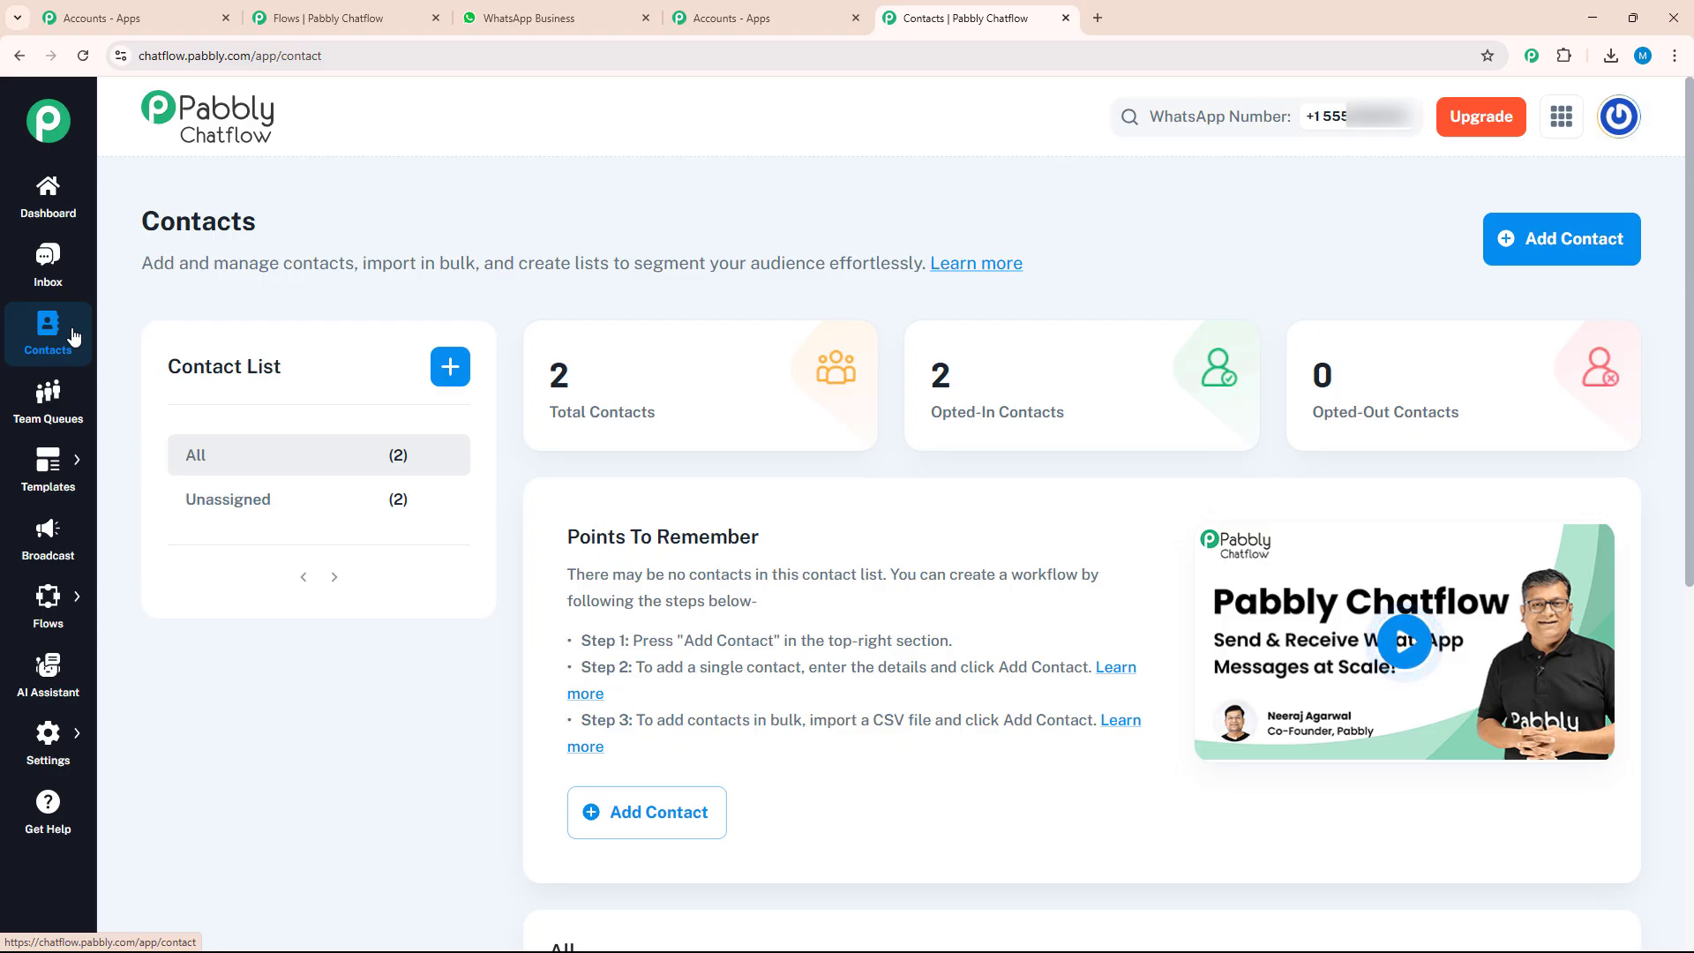
click(60, 397)
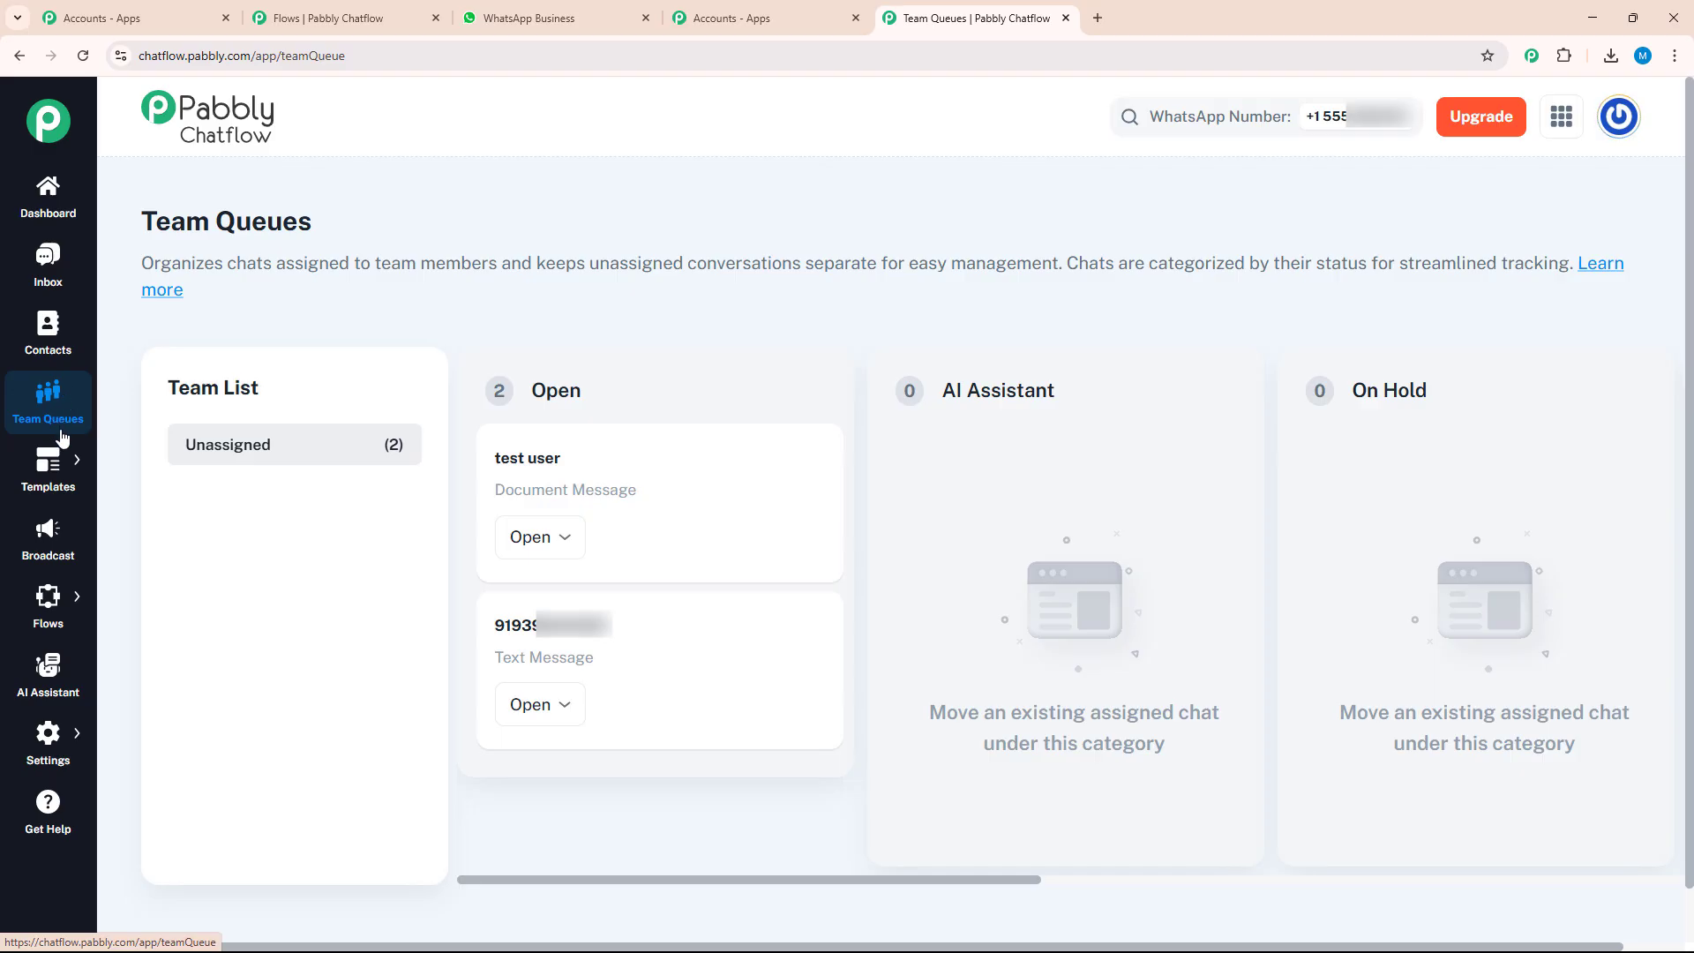
mouse_move(61, 461)
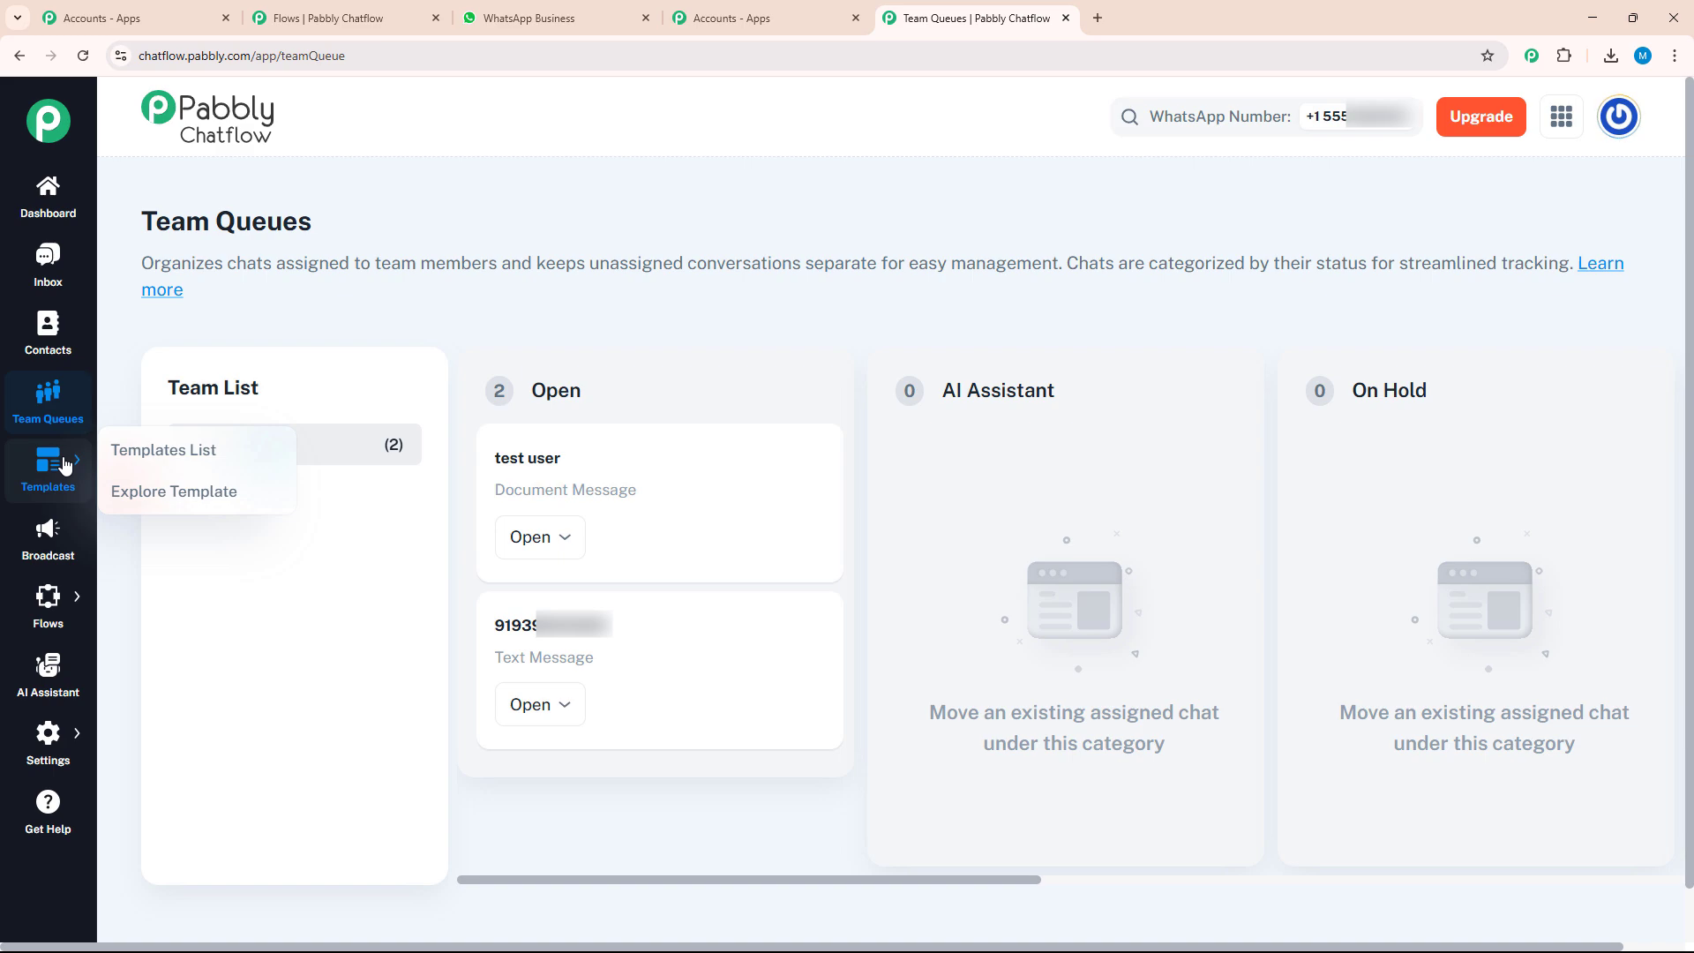
click(68, 551)
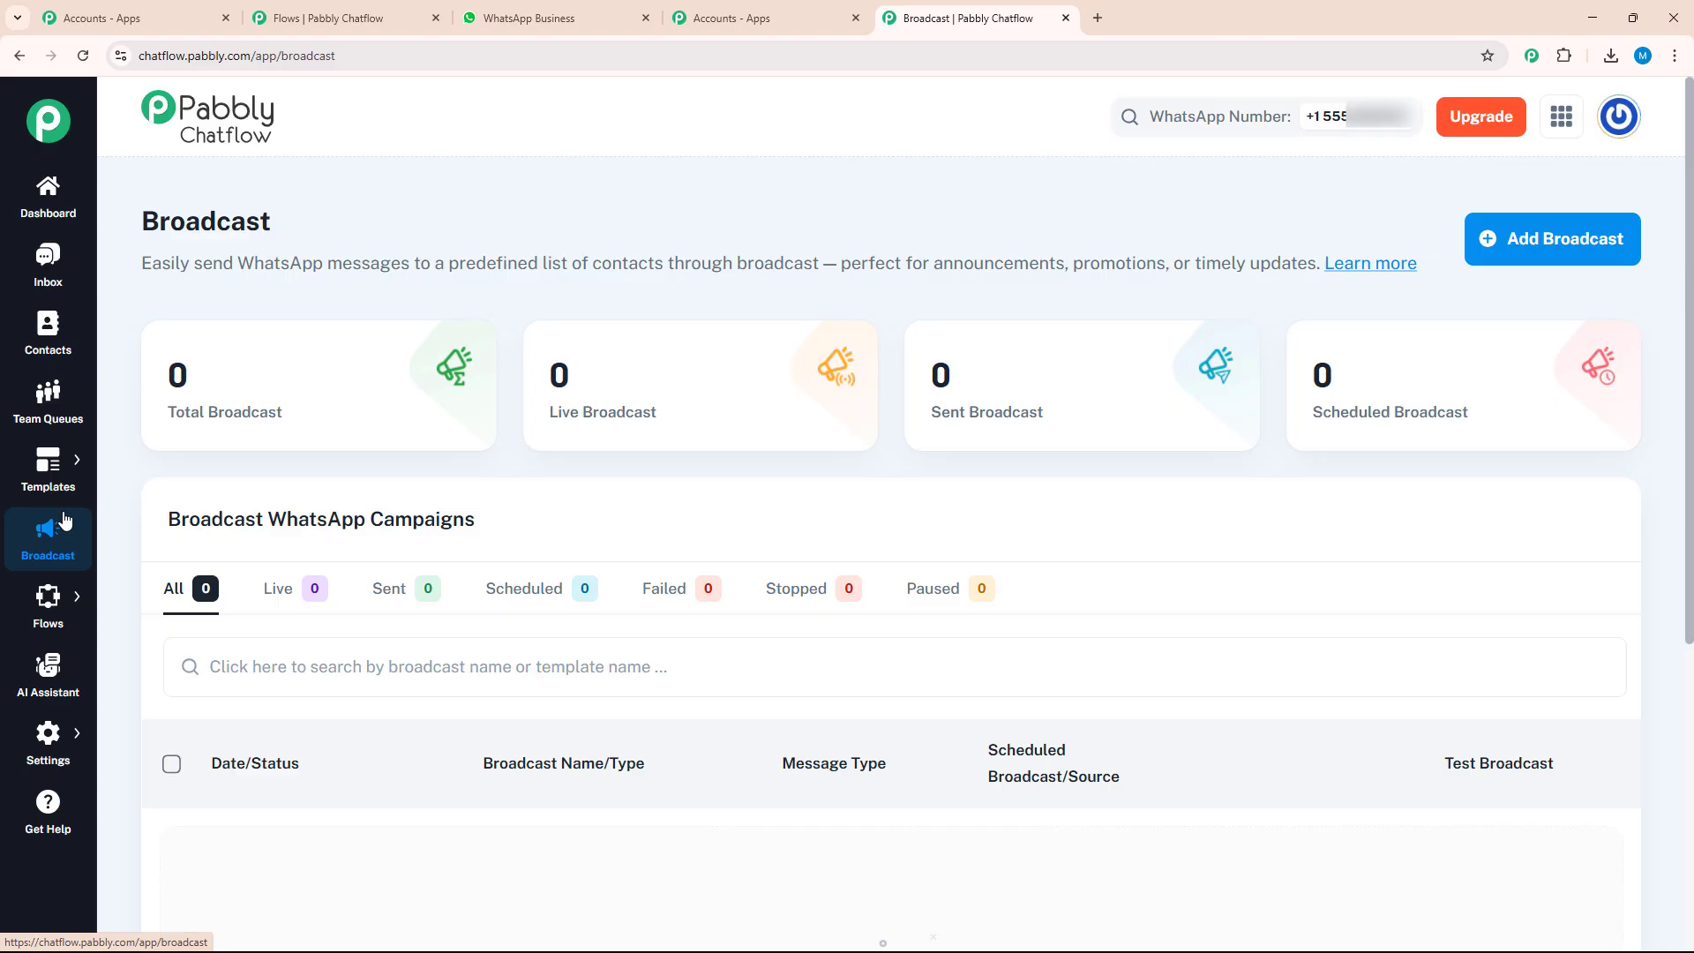
mouse_move(43, 603)
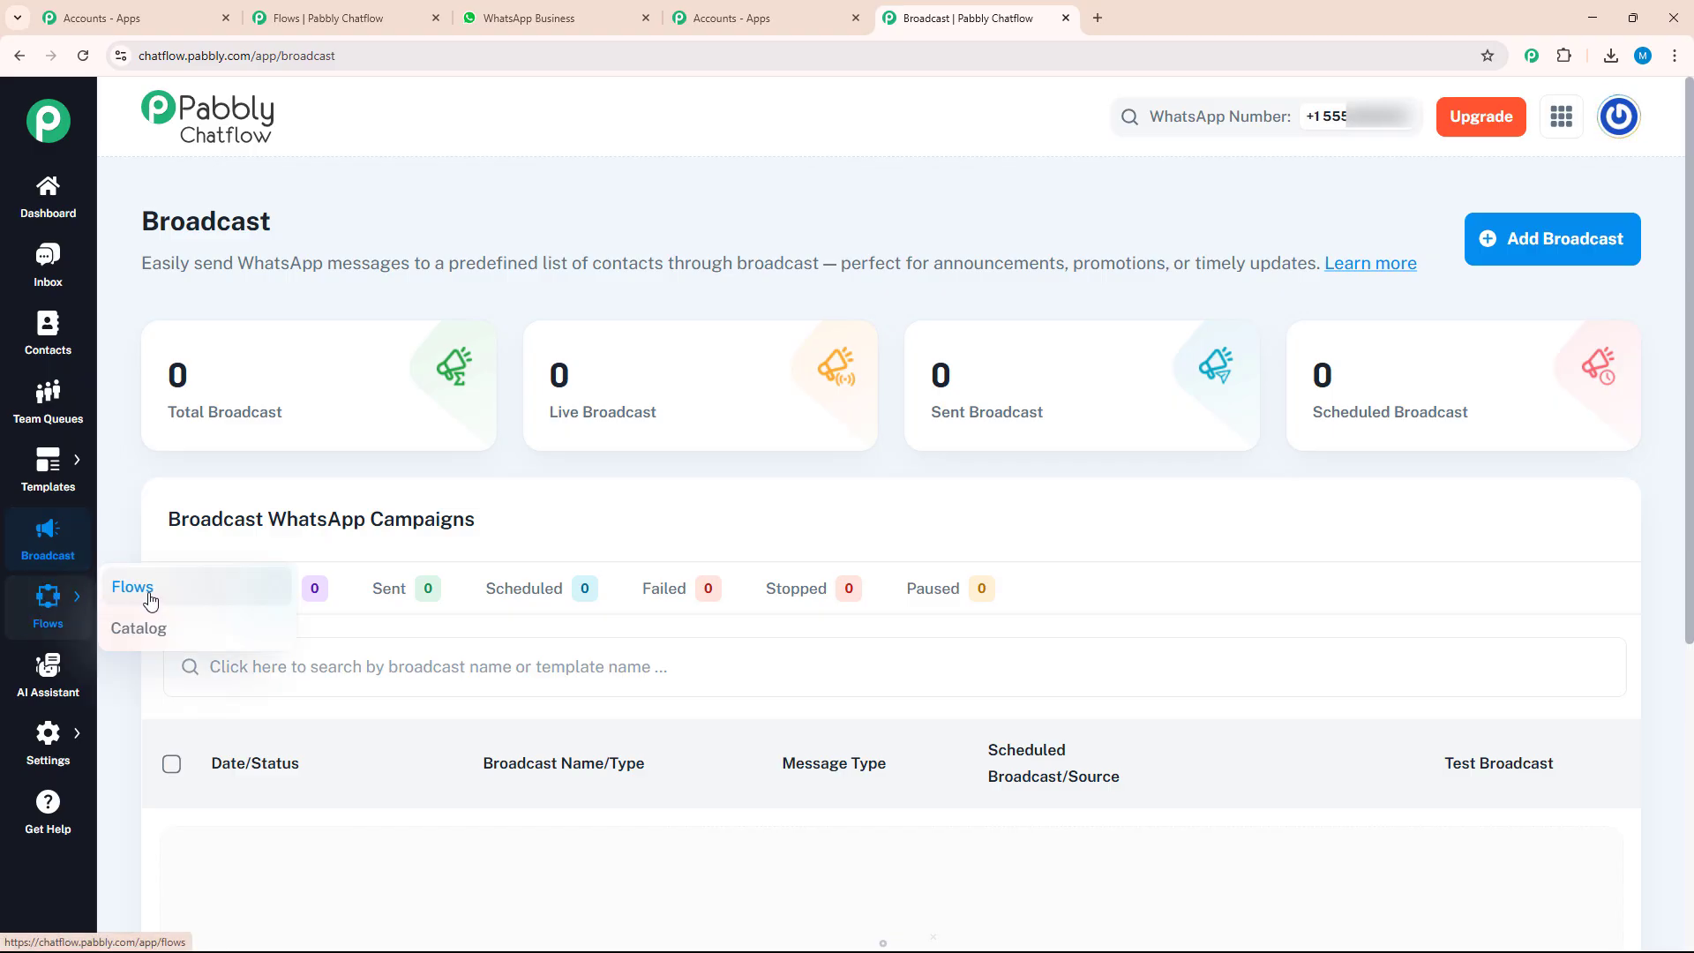
click(60, 677)
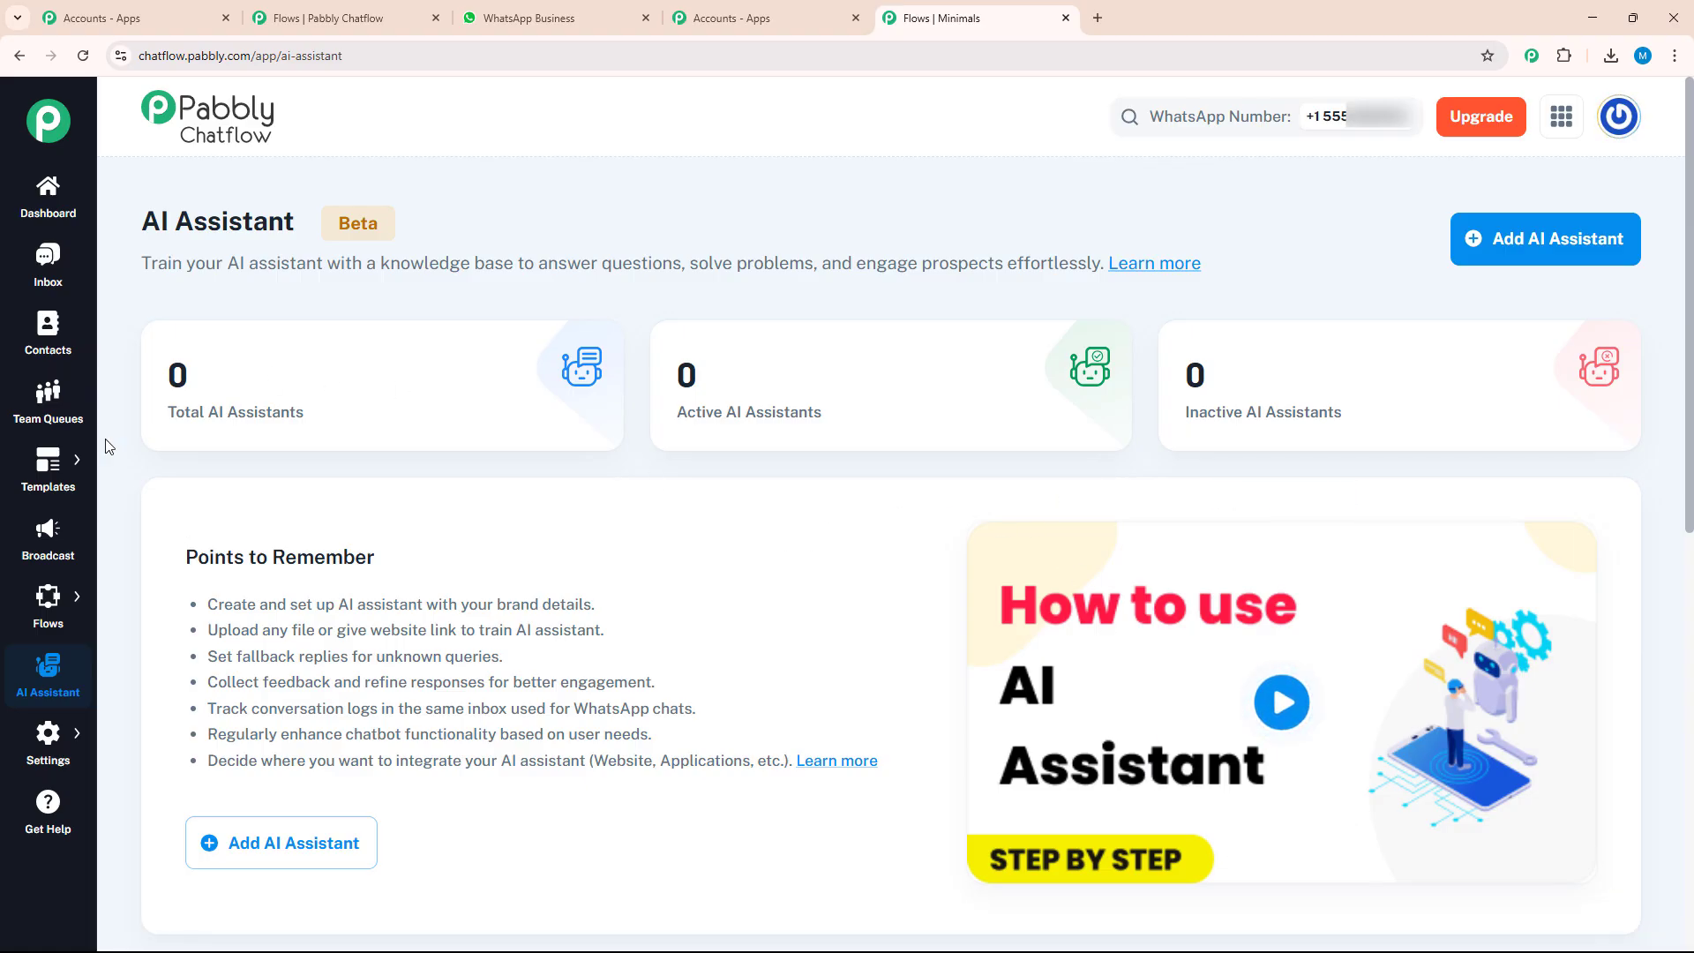
mouse_move(46, 734)
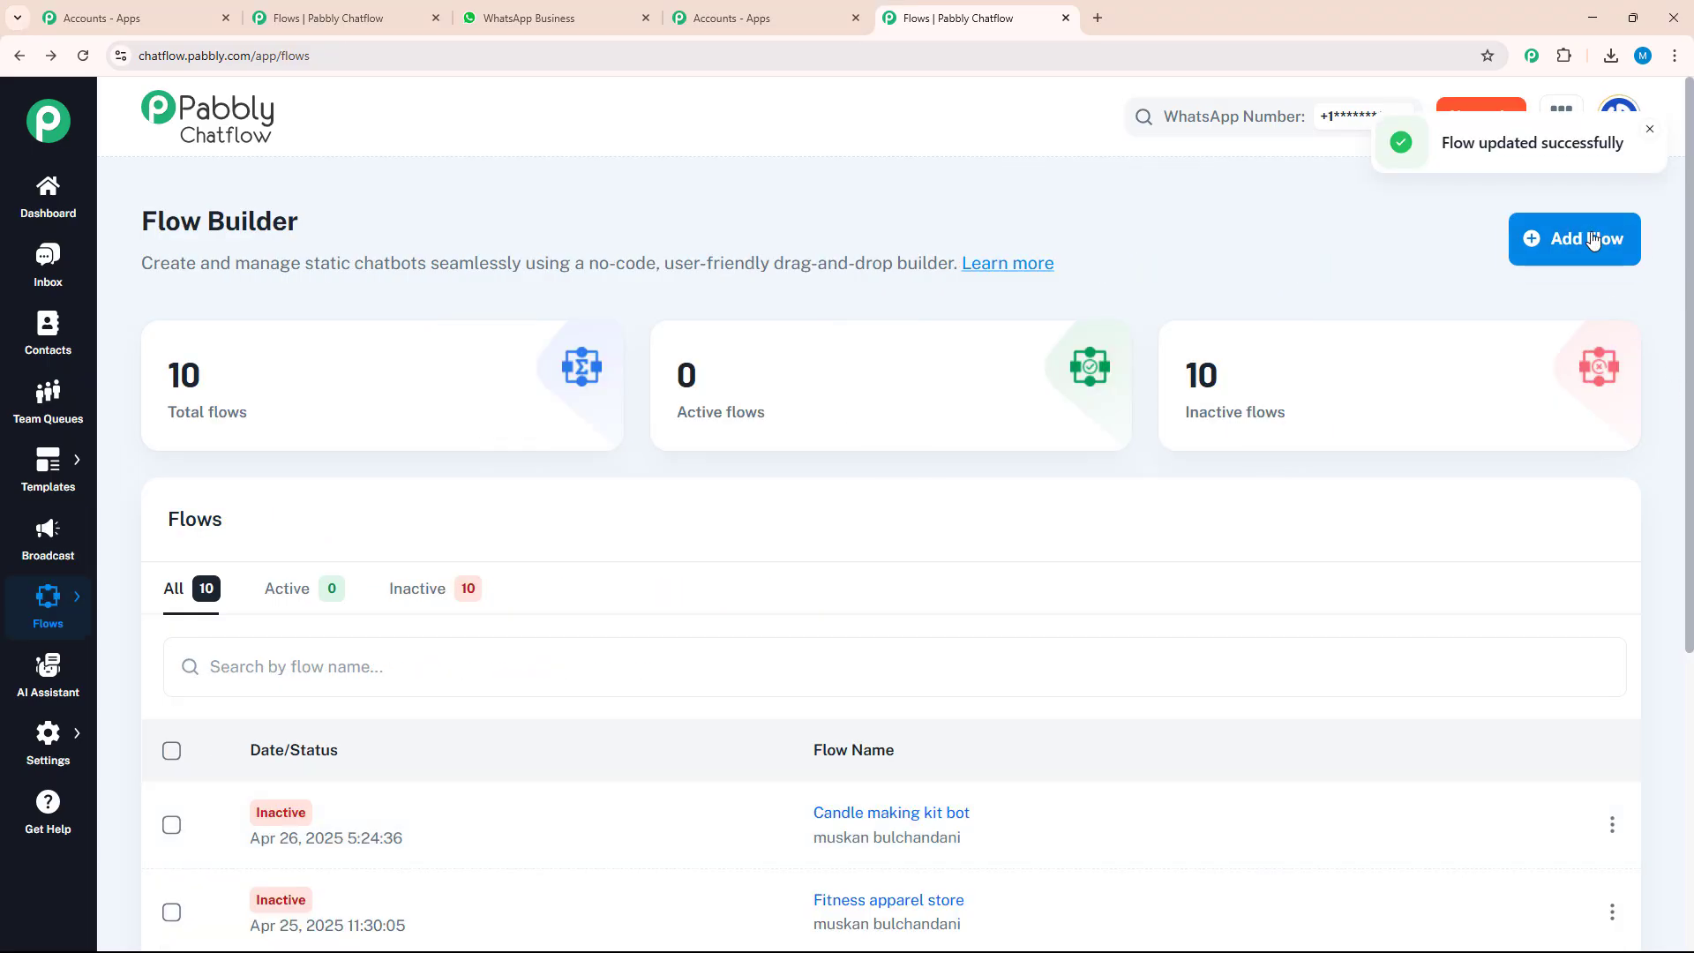
Add a new flow in the Flow Builder and name it "Fitness apparel bot"
click(1593, 240)
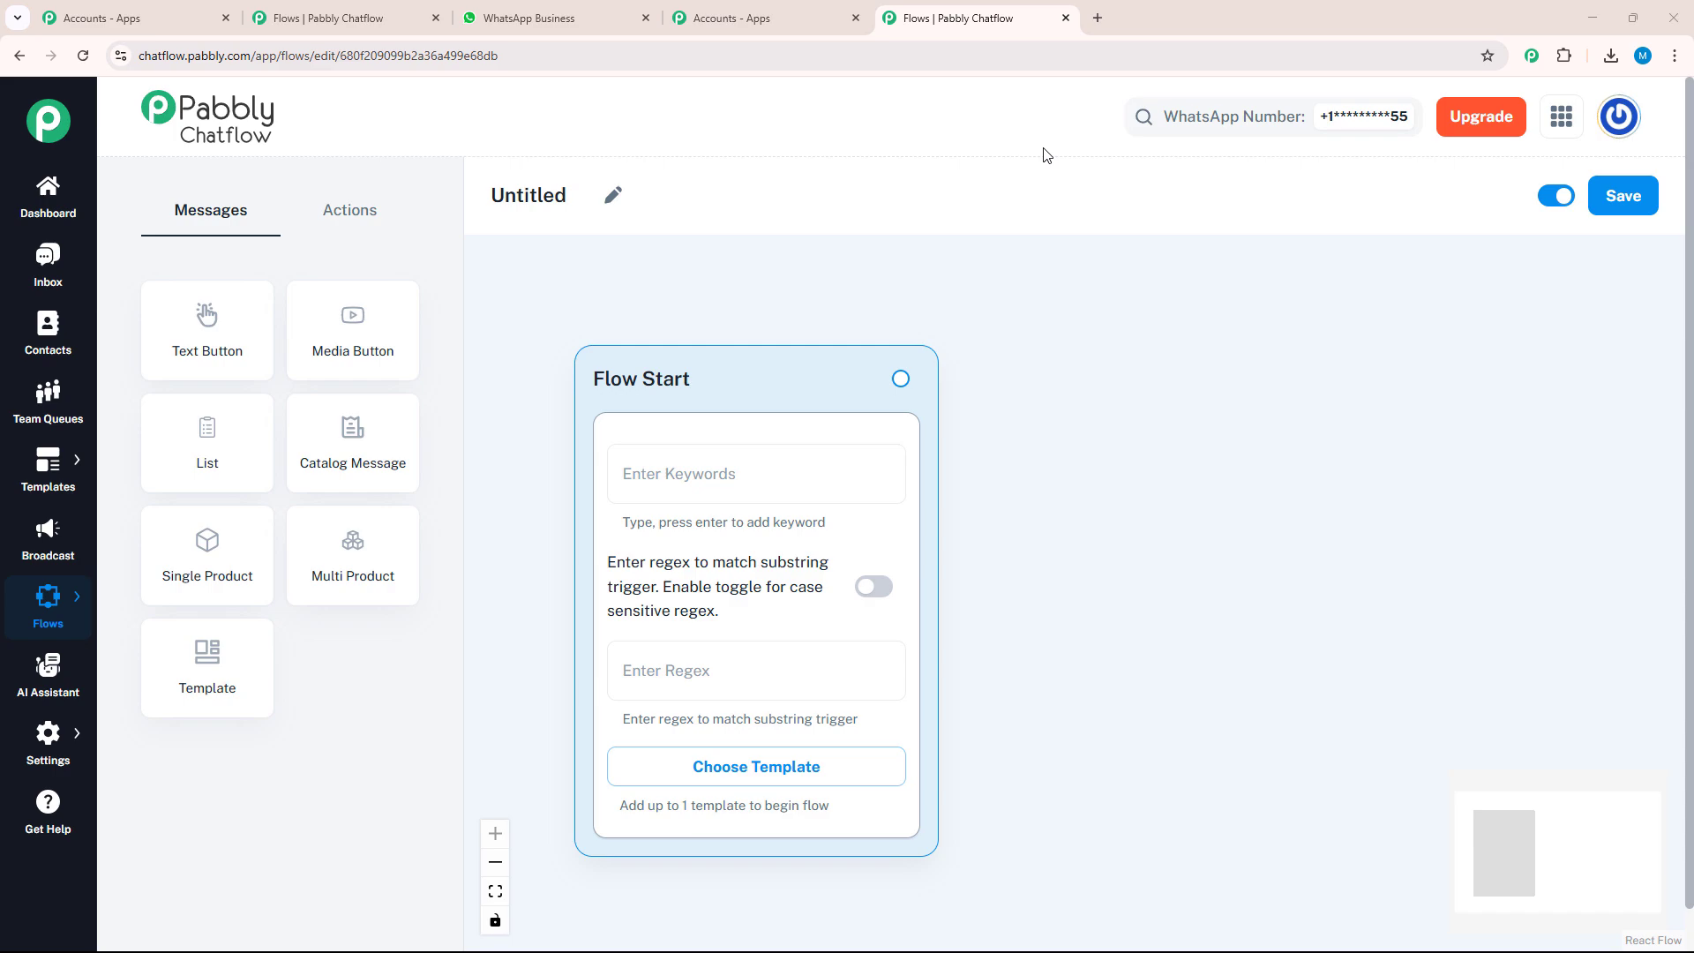
click(623, 198)
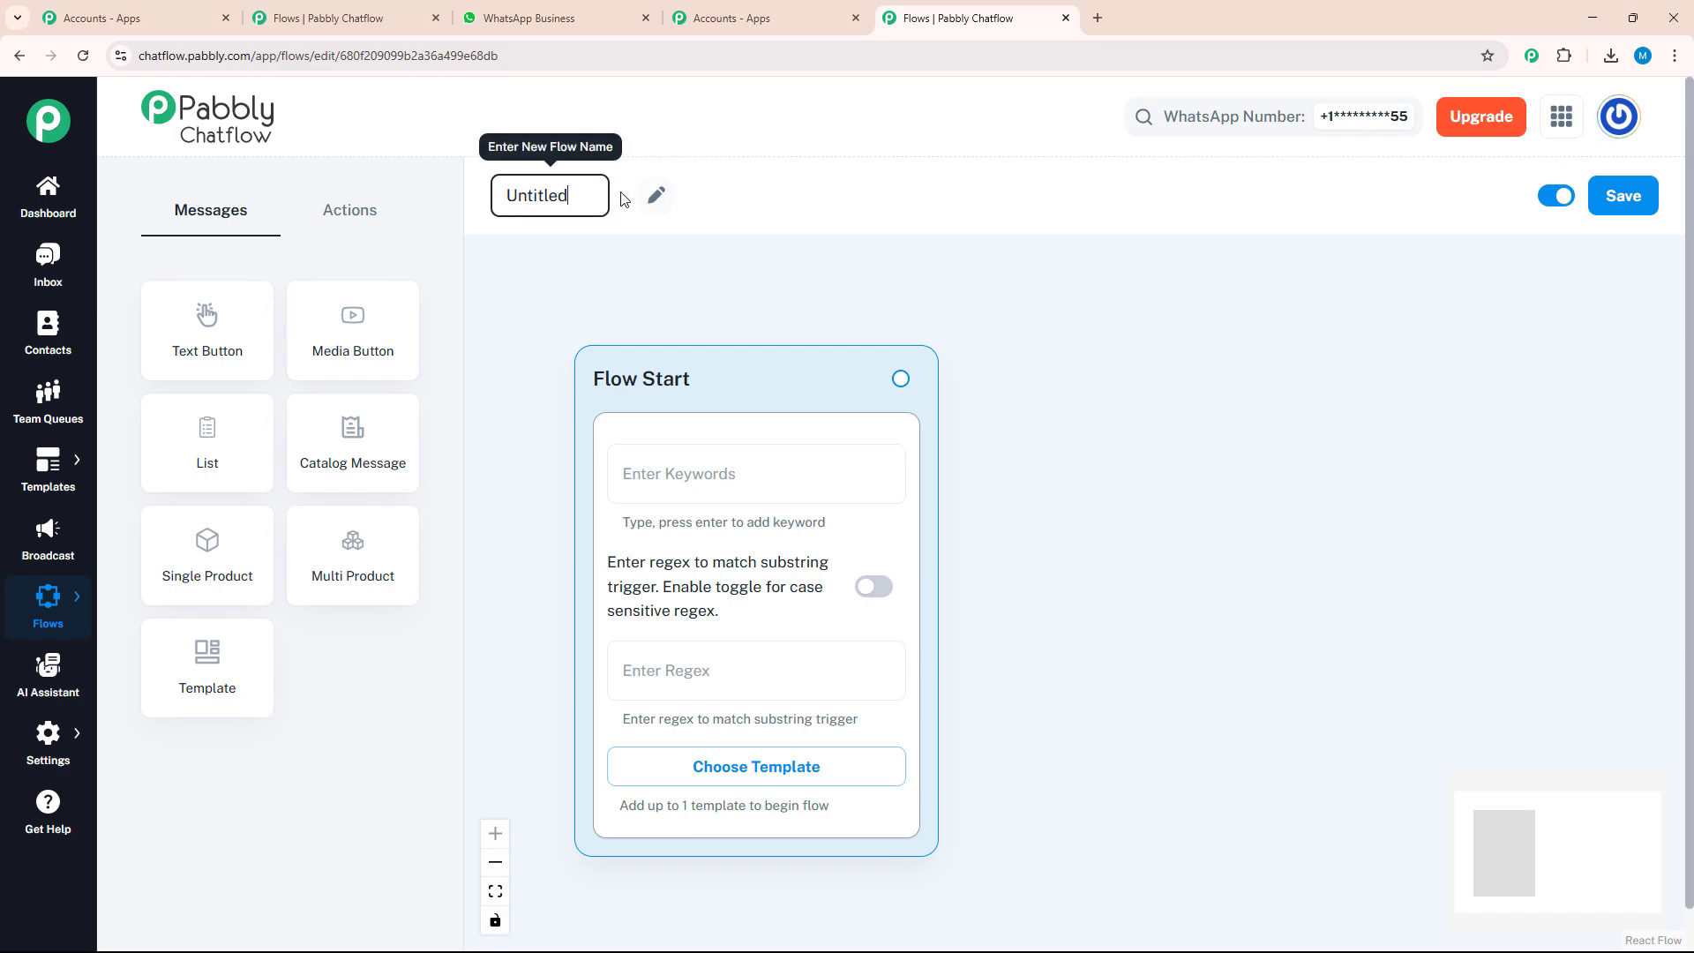
key(BackSpace)
key(BackSpace)
key(BackSpace)
key(BackSpace)
key(BackSpace)
key(BackSpace)
key(BackSpace)
key(BackSpace)
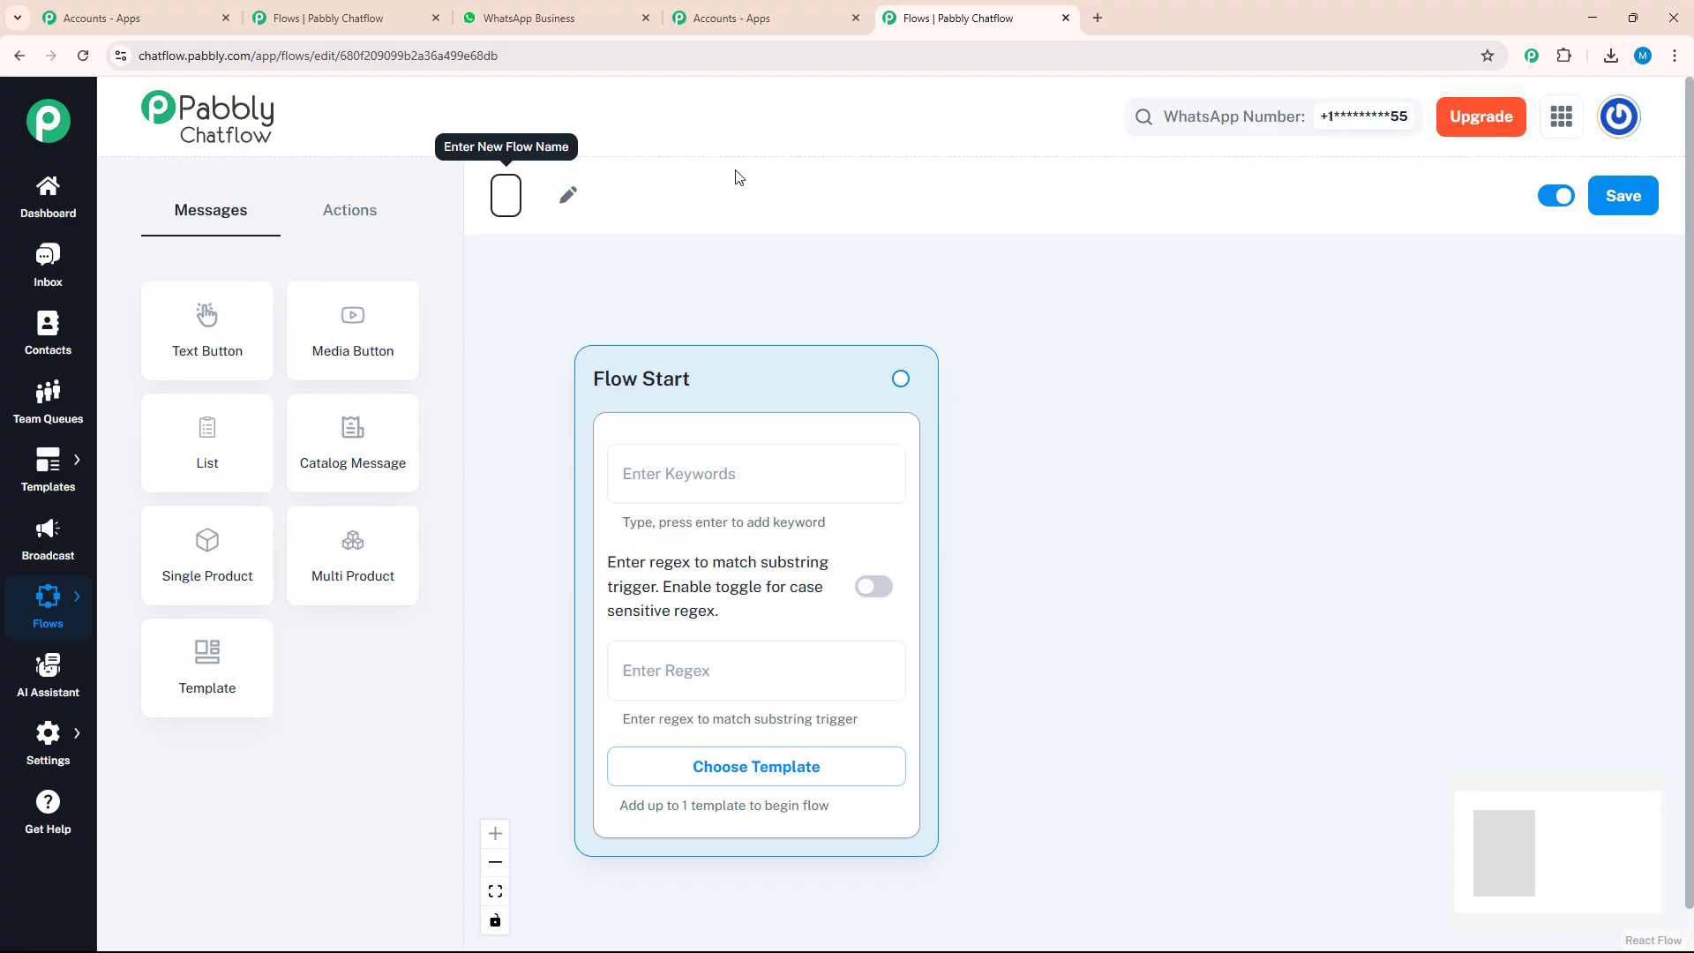
text(Fitness apparel bot)
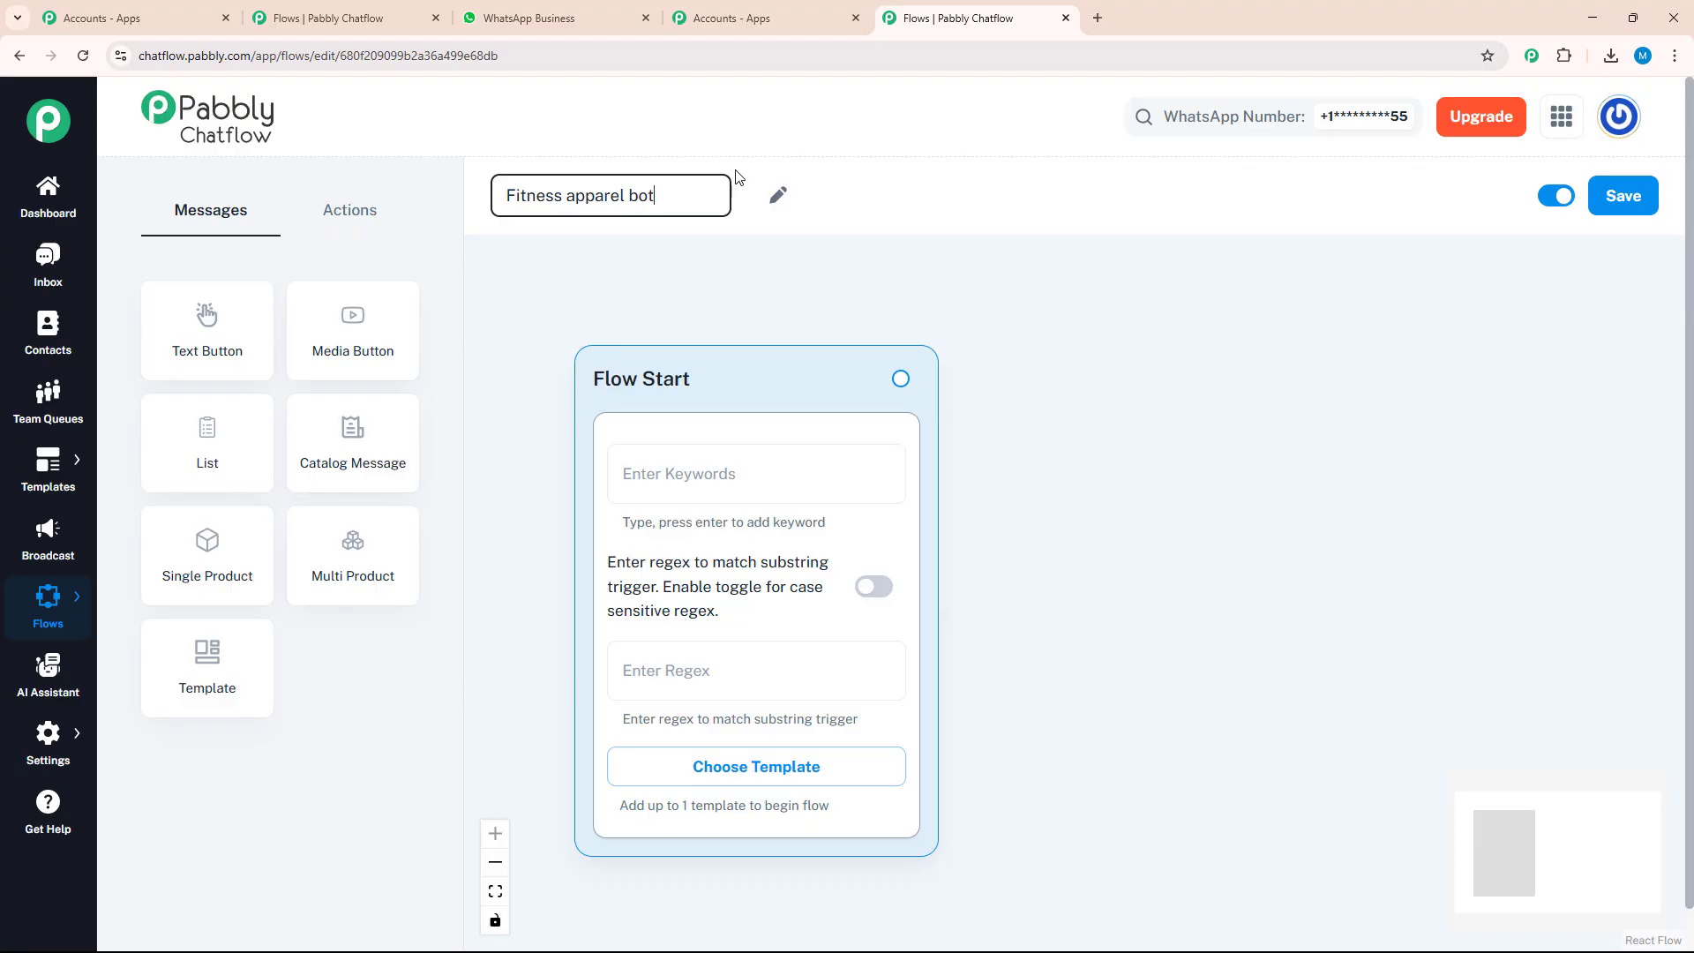
click(683, 148)
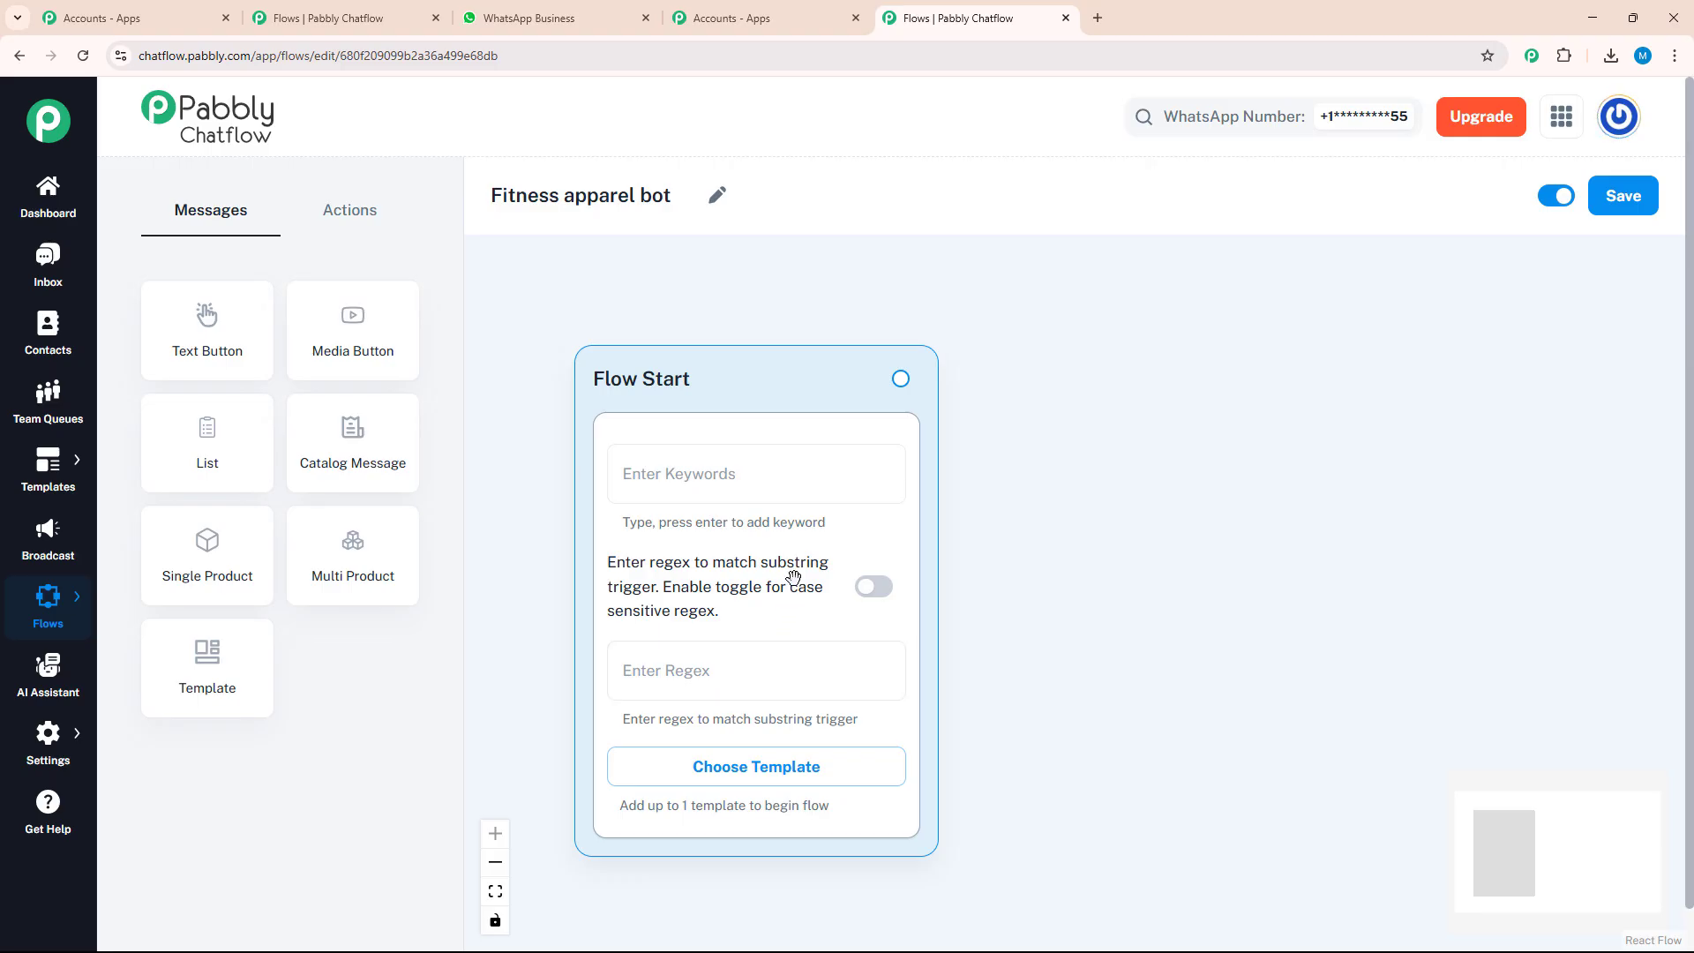
Add the trigger keywords hey, hello, hi and inquiry to the Flow Start node
click(771, 478)
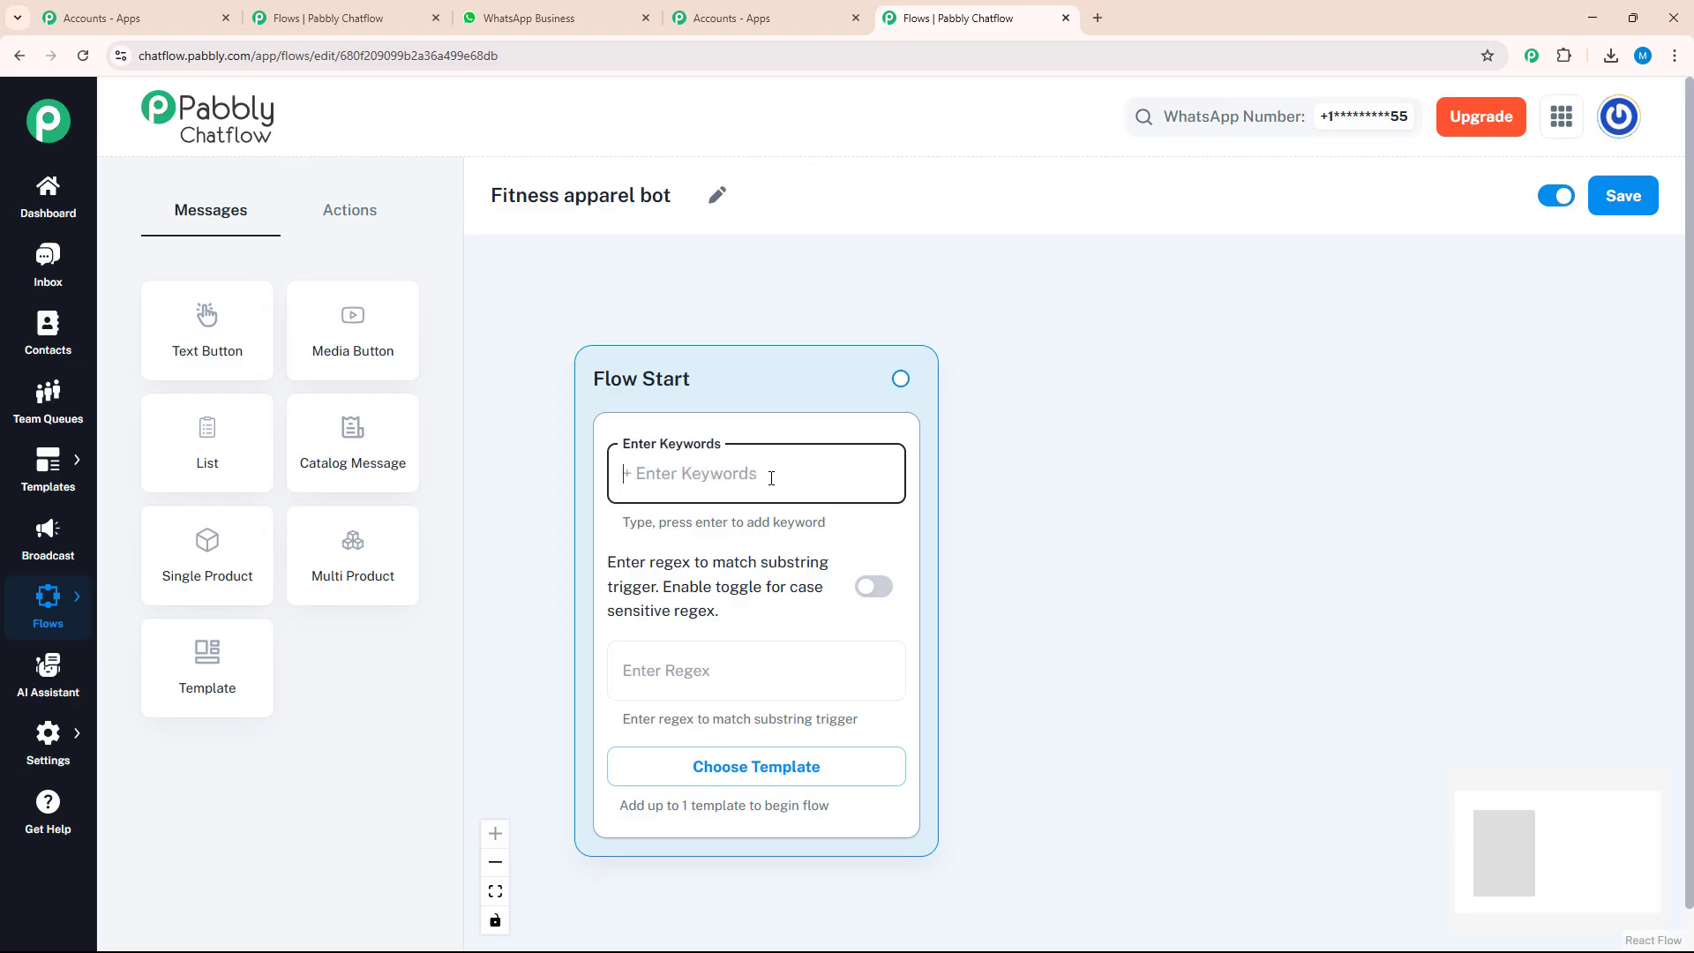
text(hey)
key(Return)
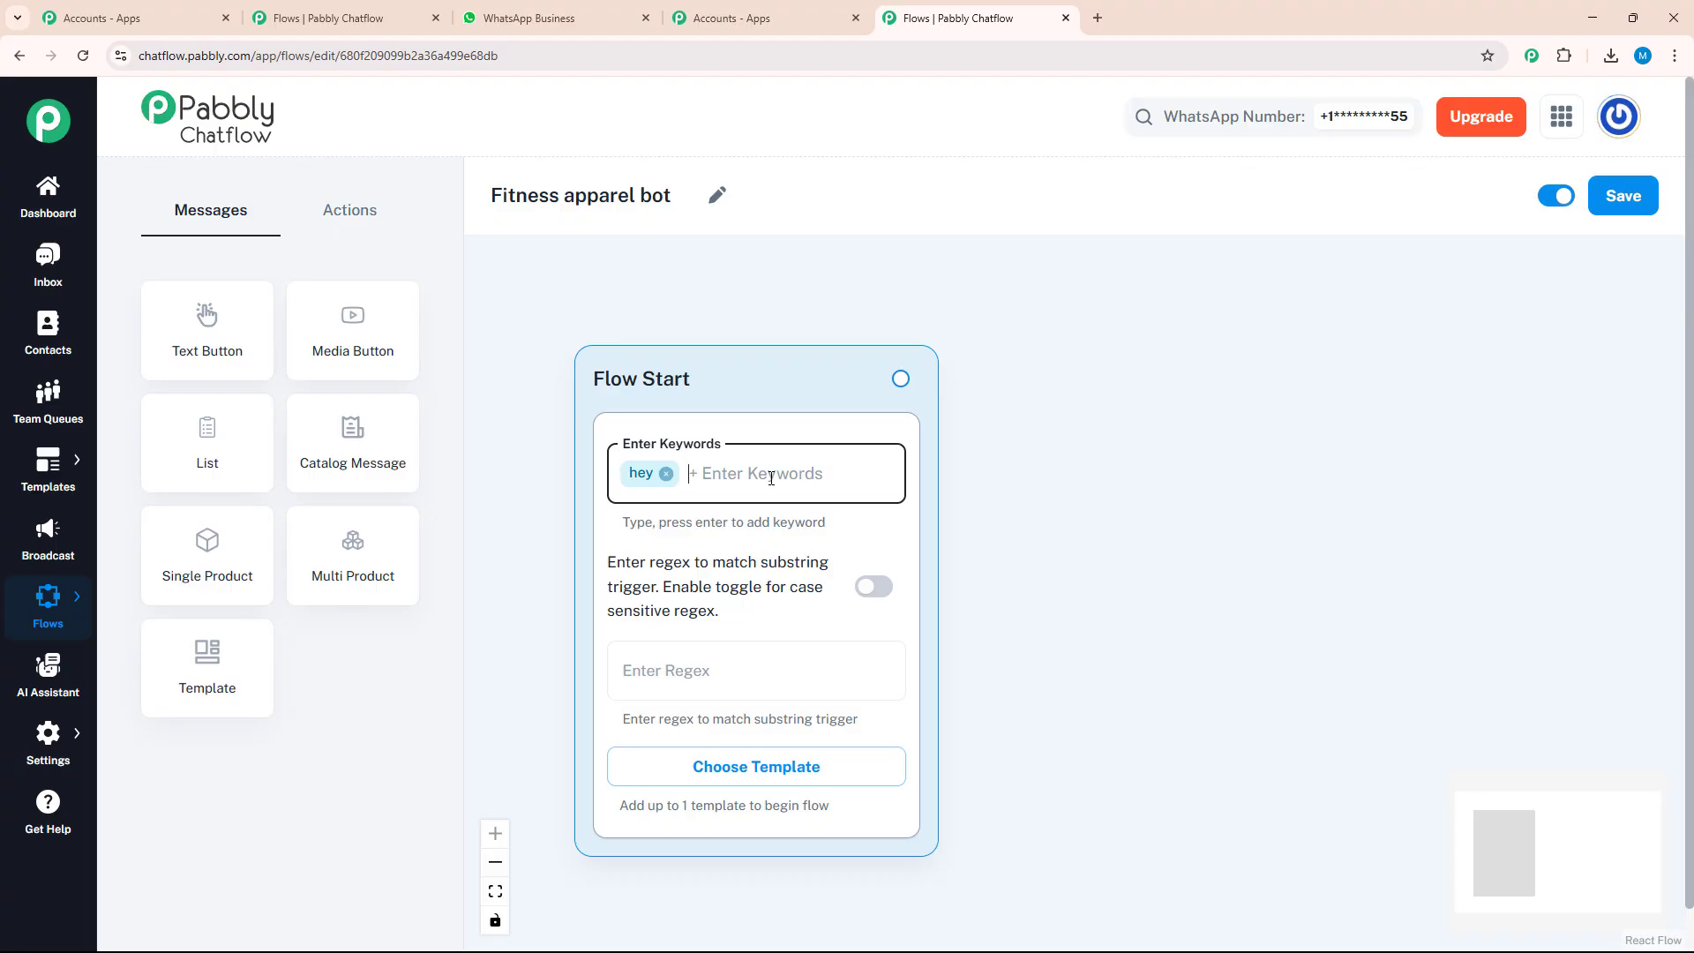
text(hello)
key(Return)
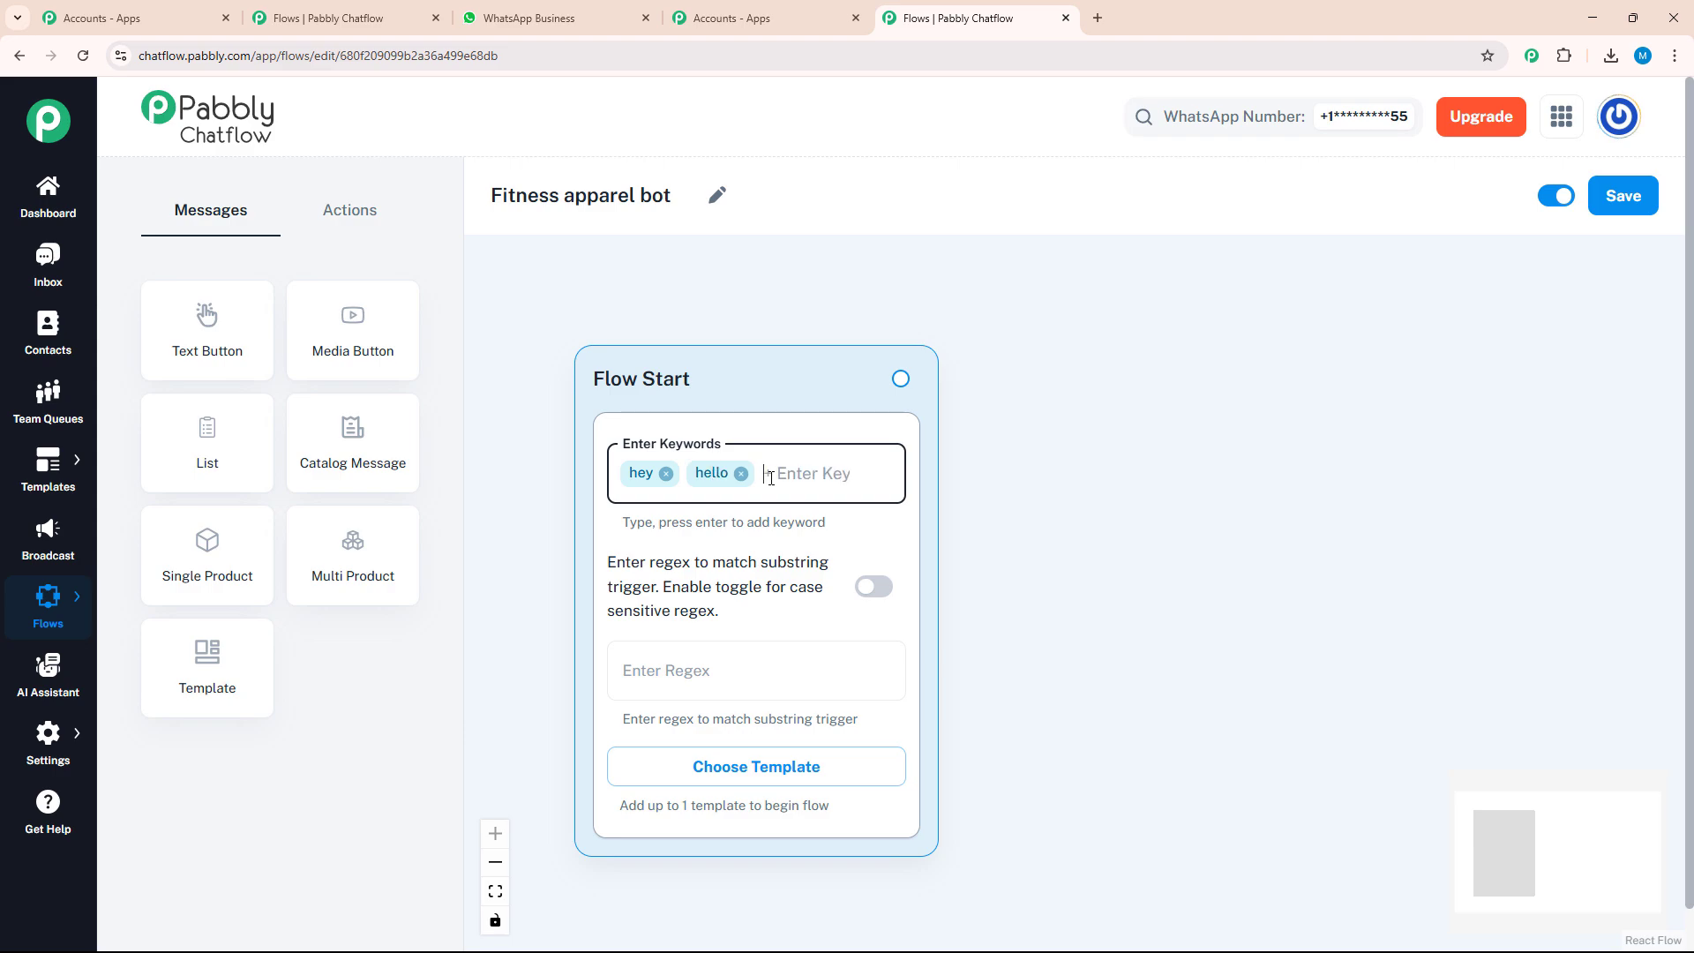
text(hi)
key(Return)
text(inquiry)
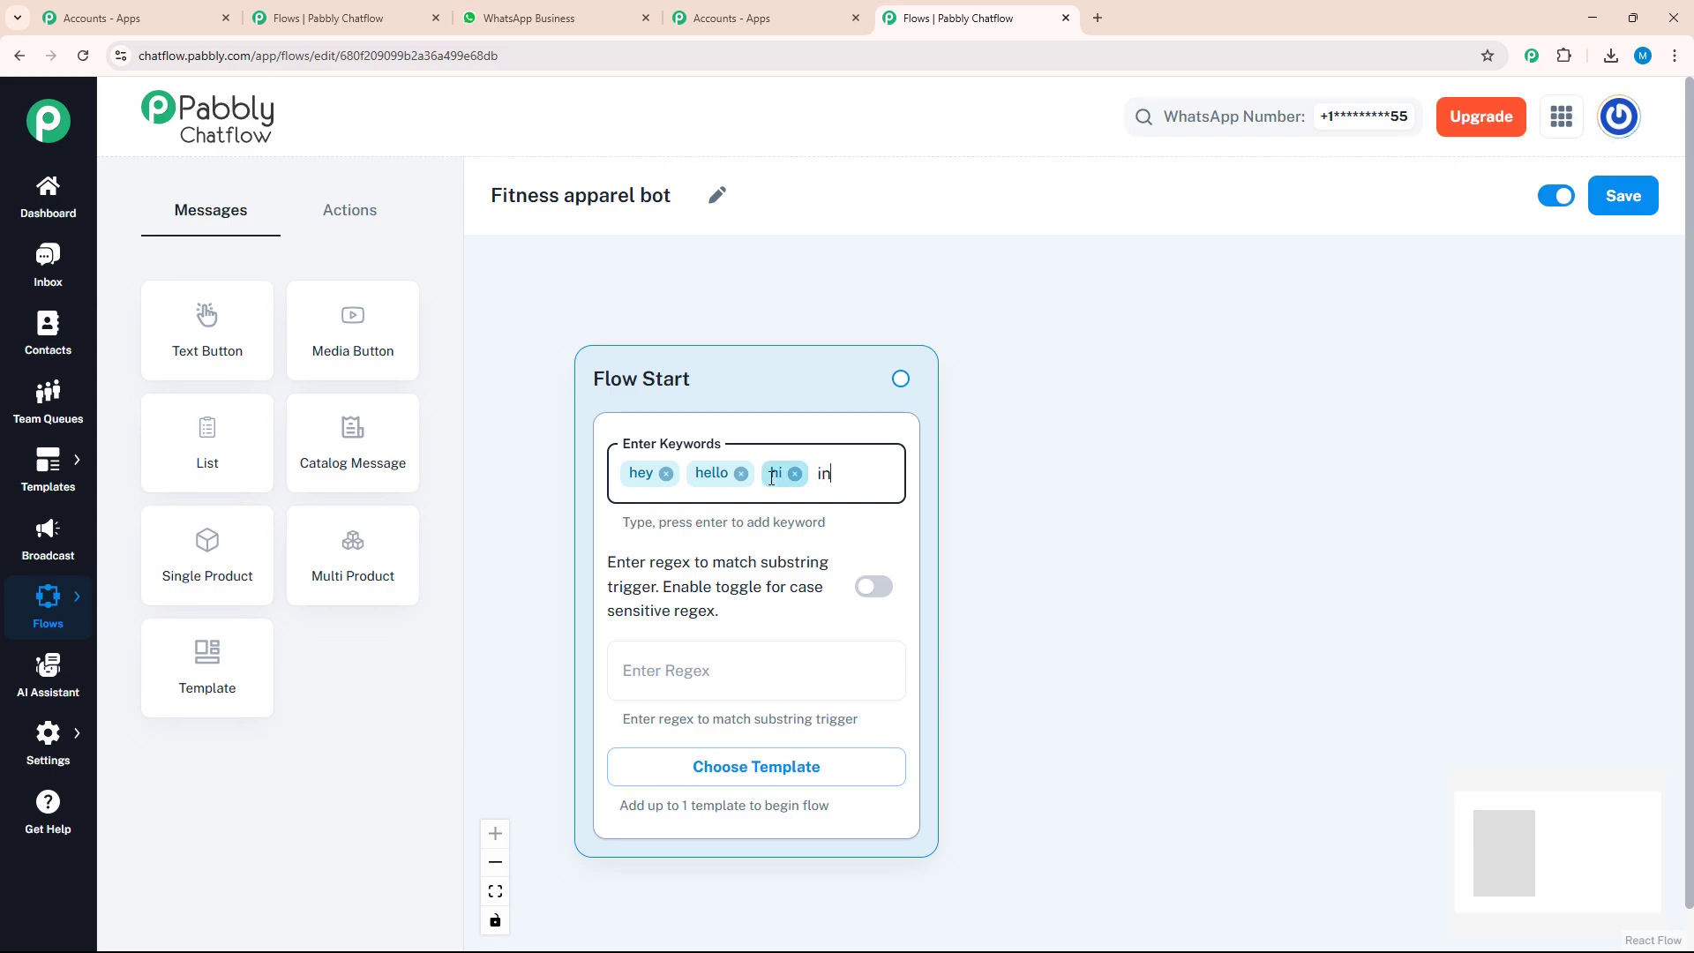
key(Return)
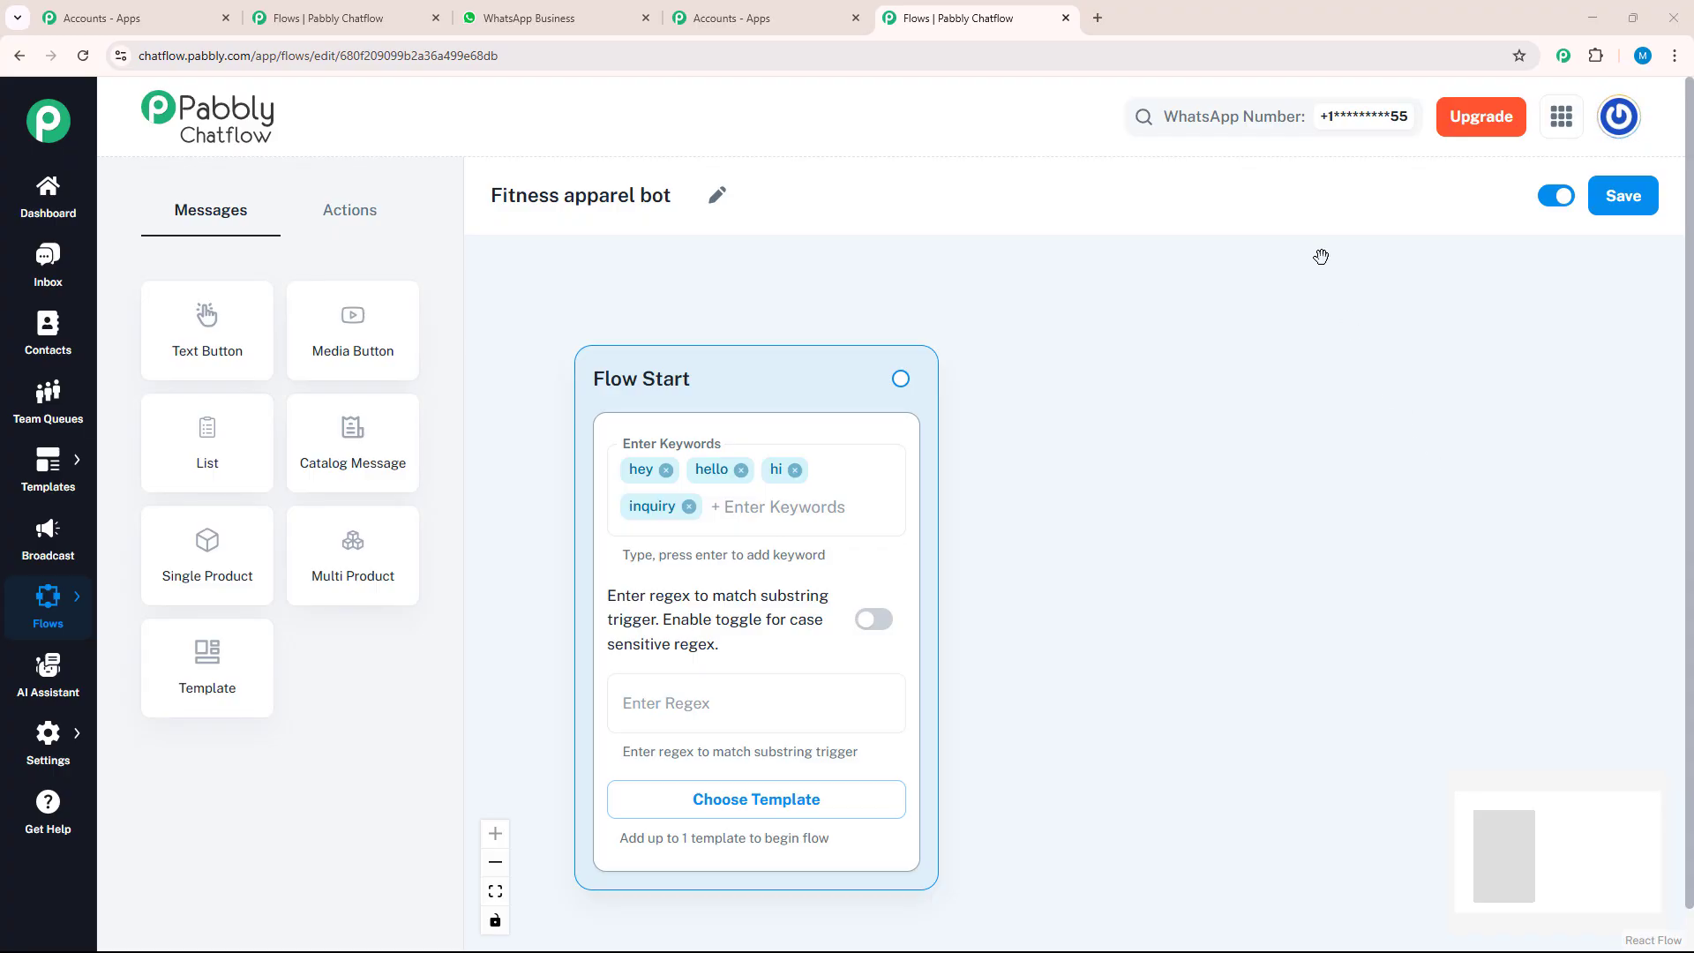
Check the welcome message in the WhatsApp demo chat, add a Text Button message node to the flow and connect Flow Start to it
click(580, 9)
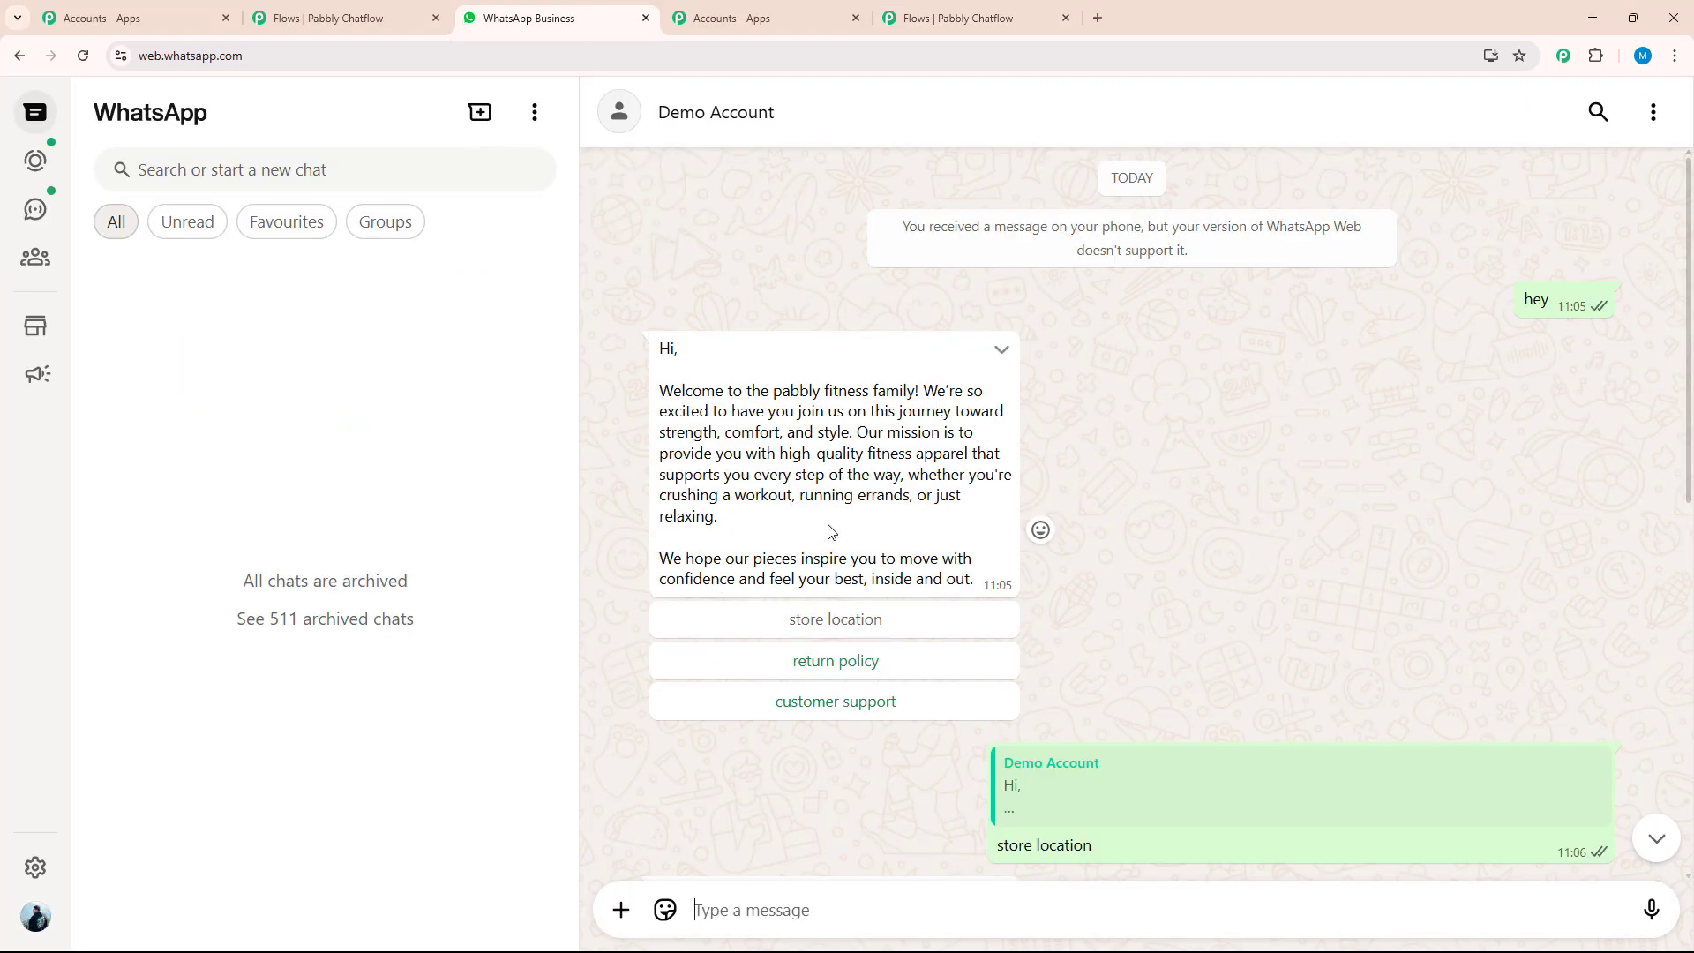
click(961, 22)
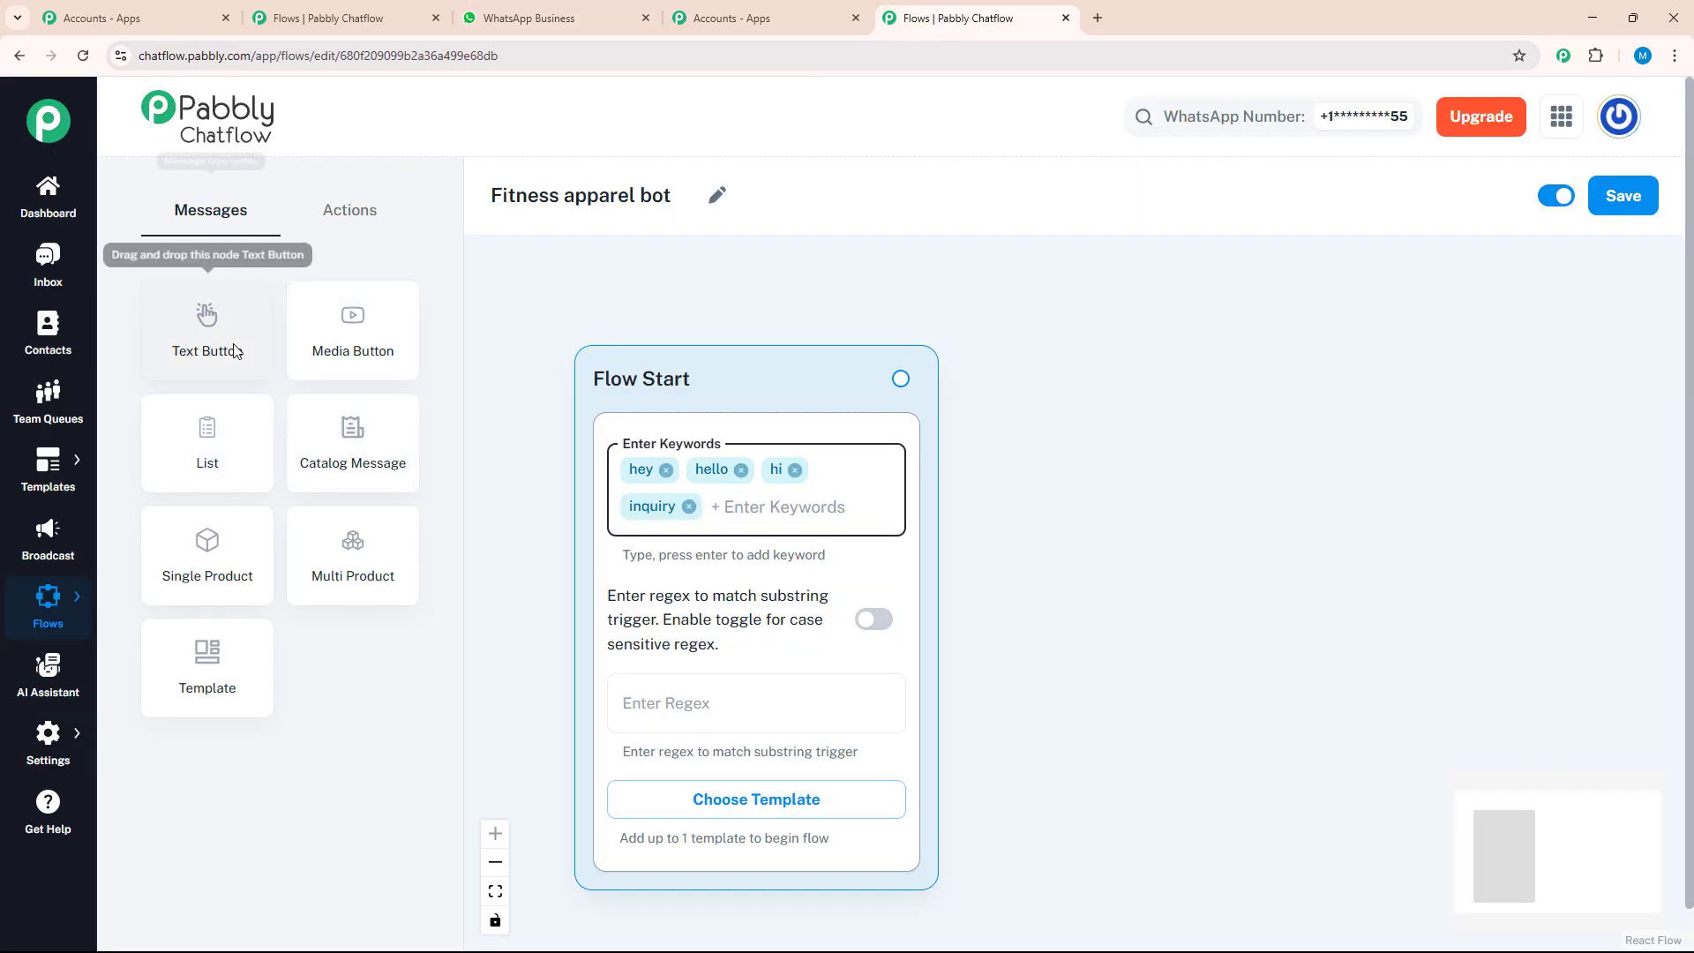
drag(239, 350, 1156, 558)
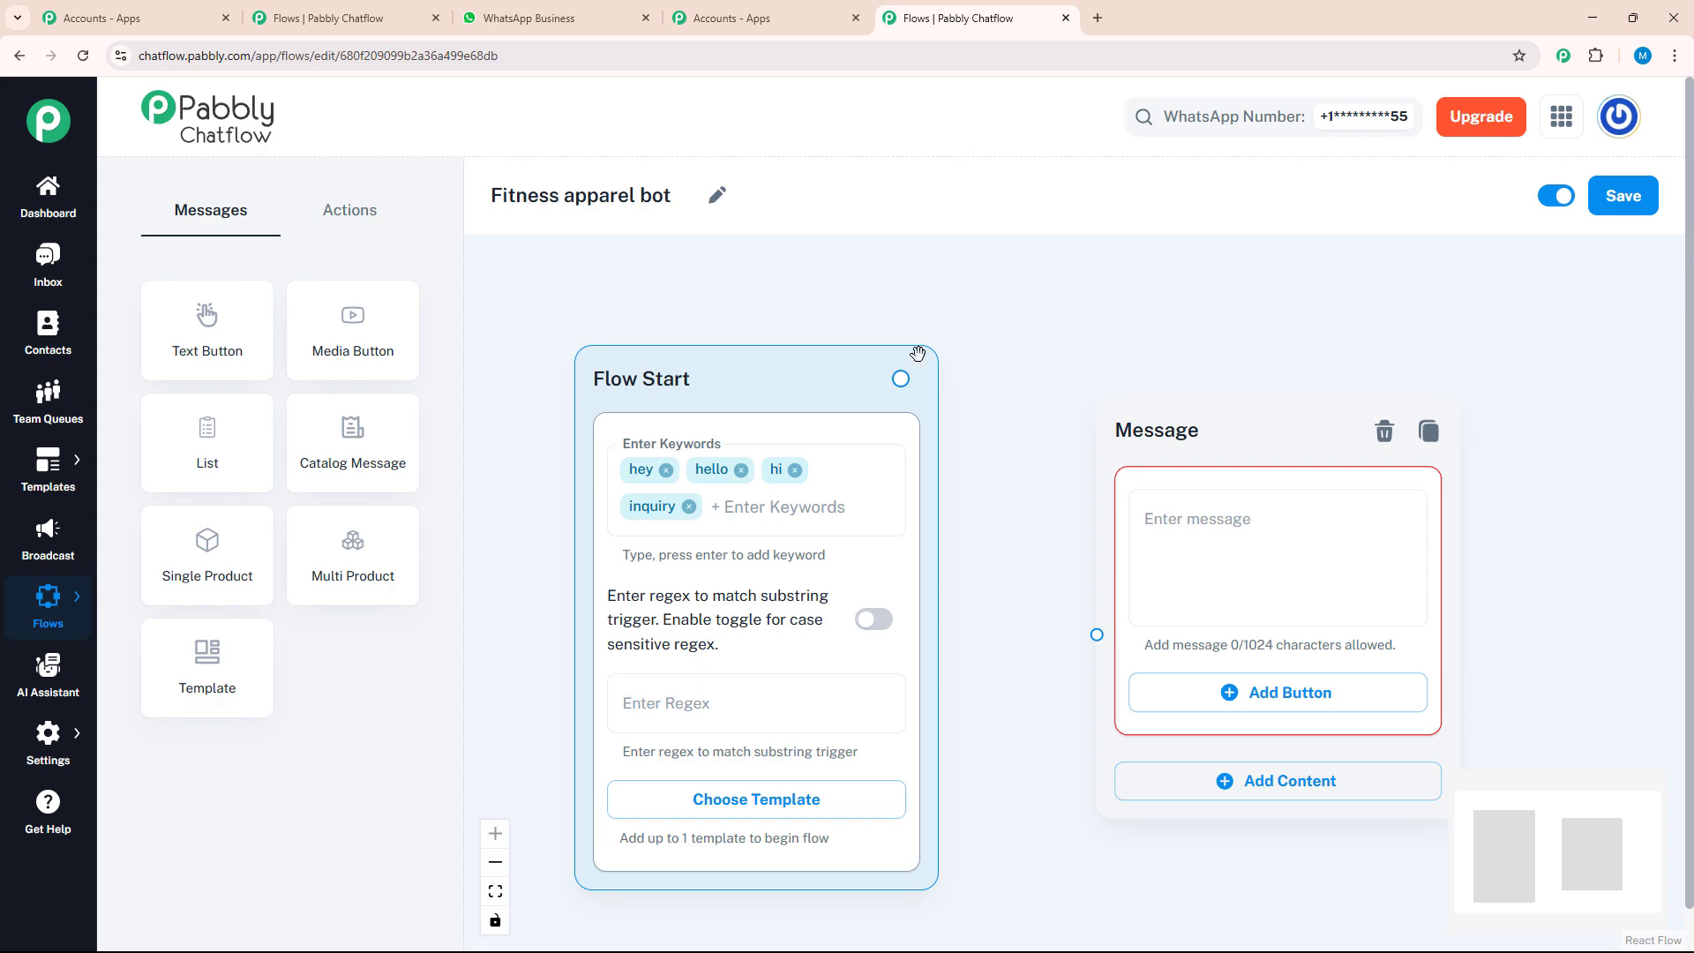
drag(900, 377, 1097, 635)
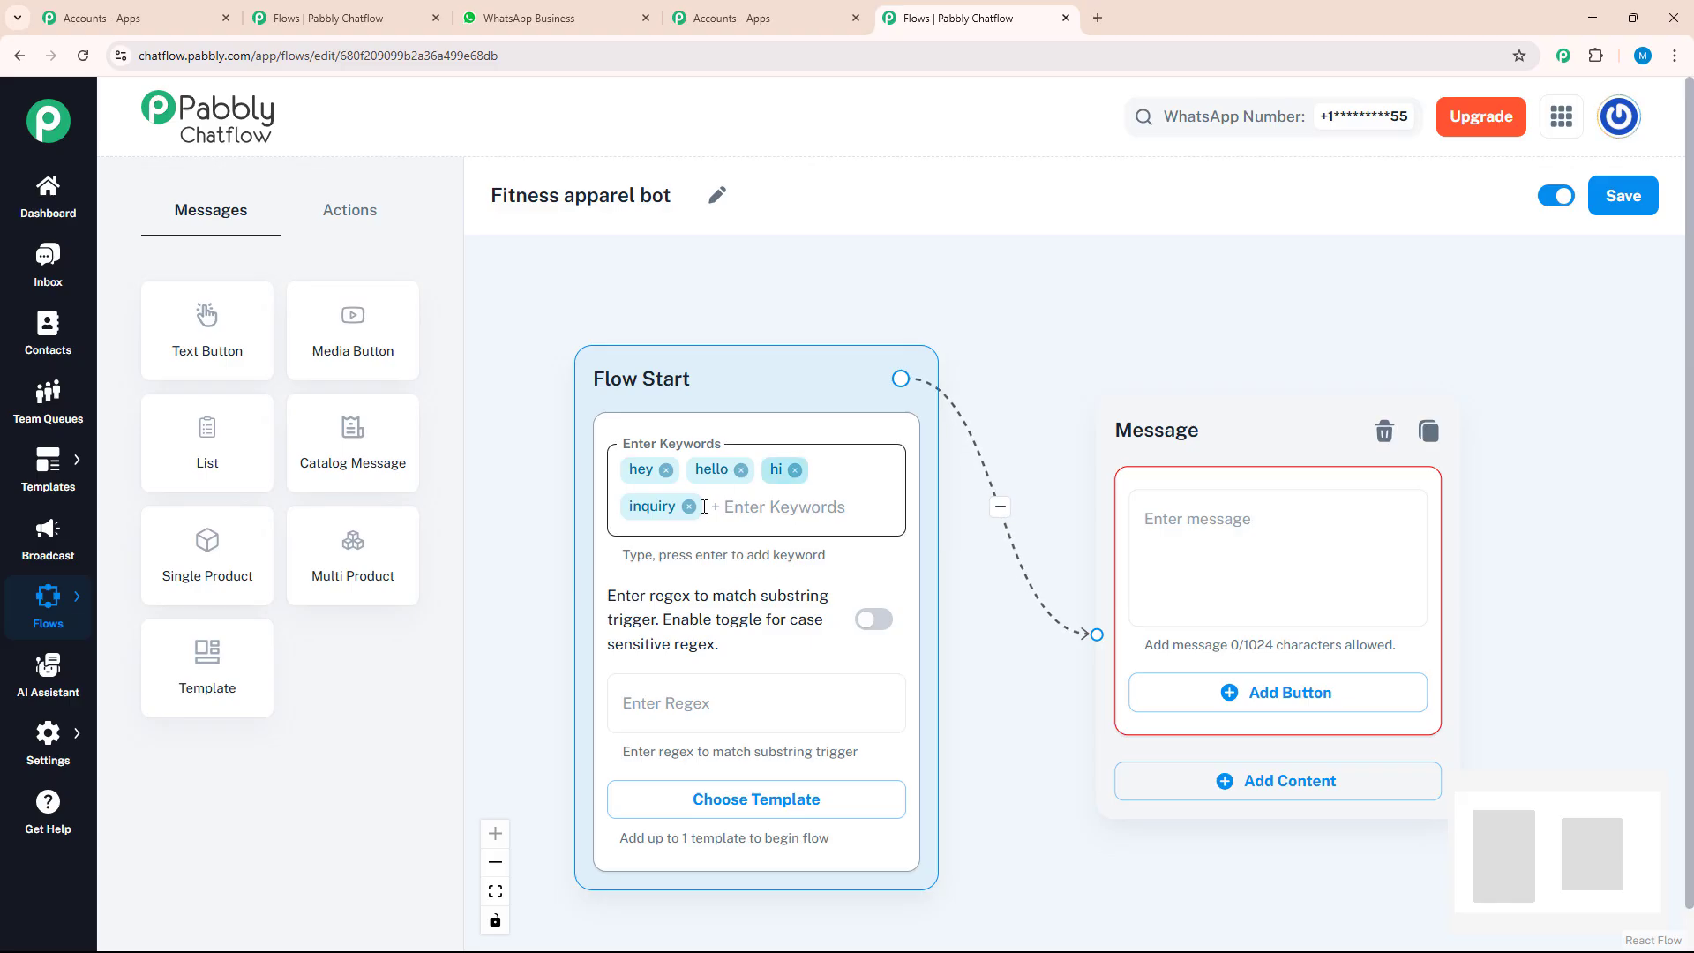
Paste the Pabbly fitness family welcome text into the new message node and read it through to its end
click(1147, 569)
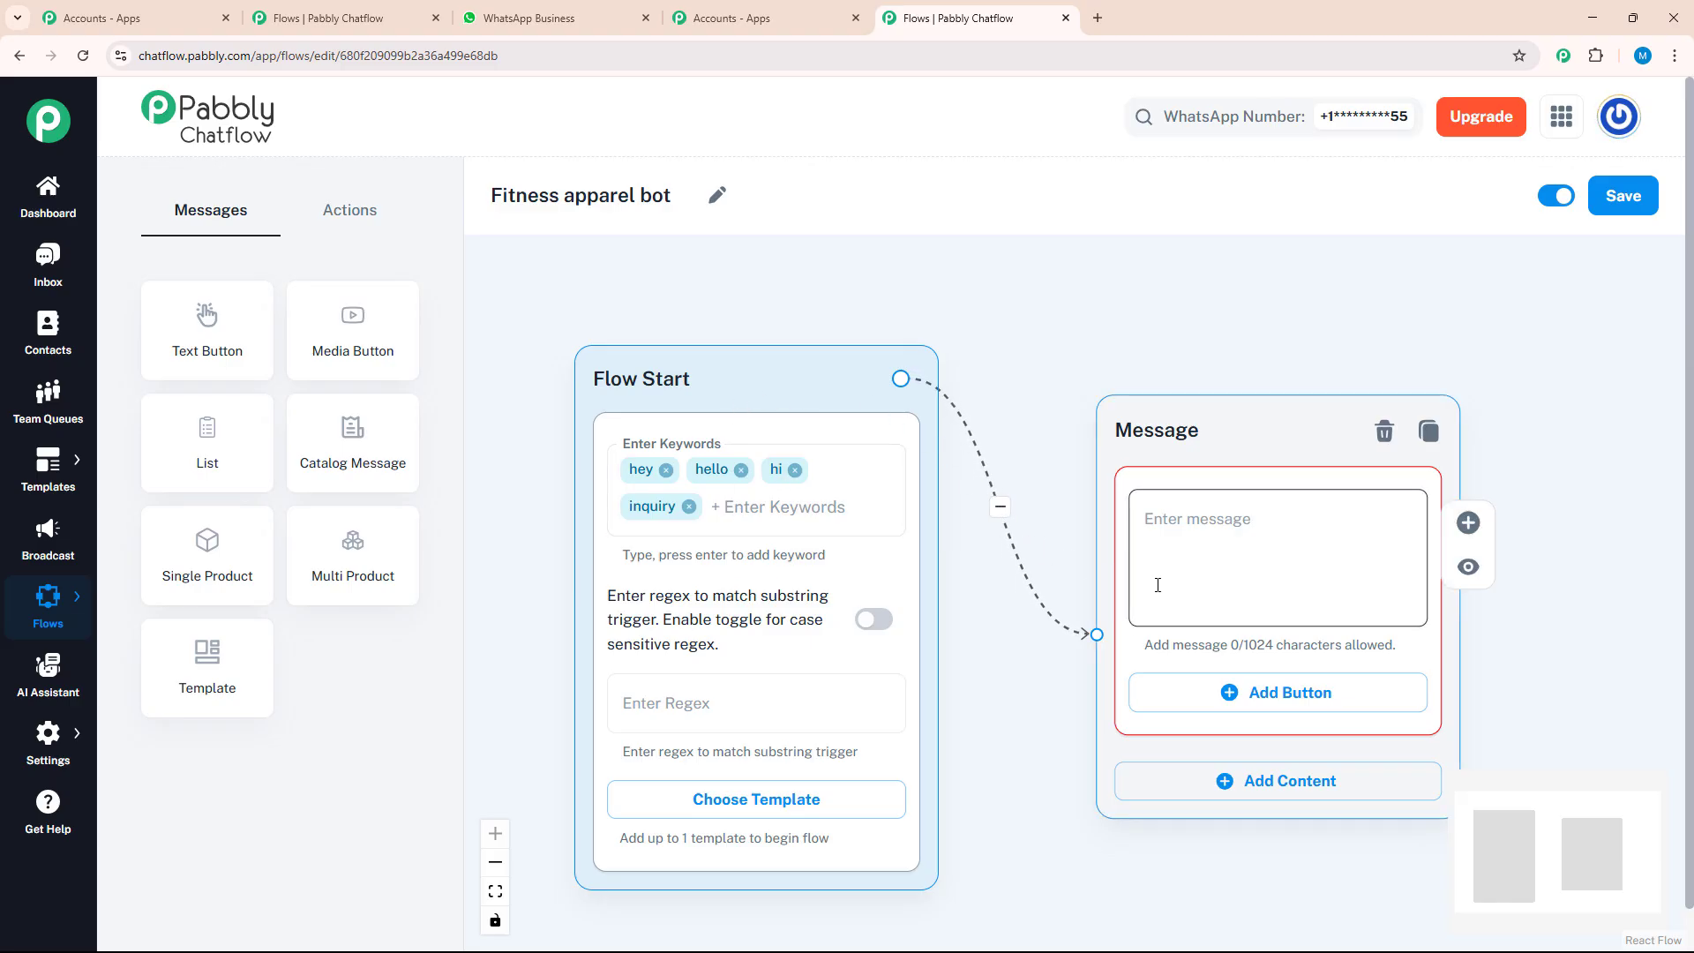
key(ctrl+v)
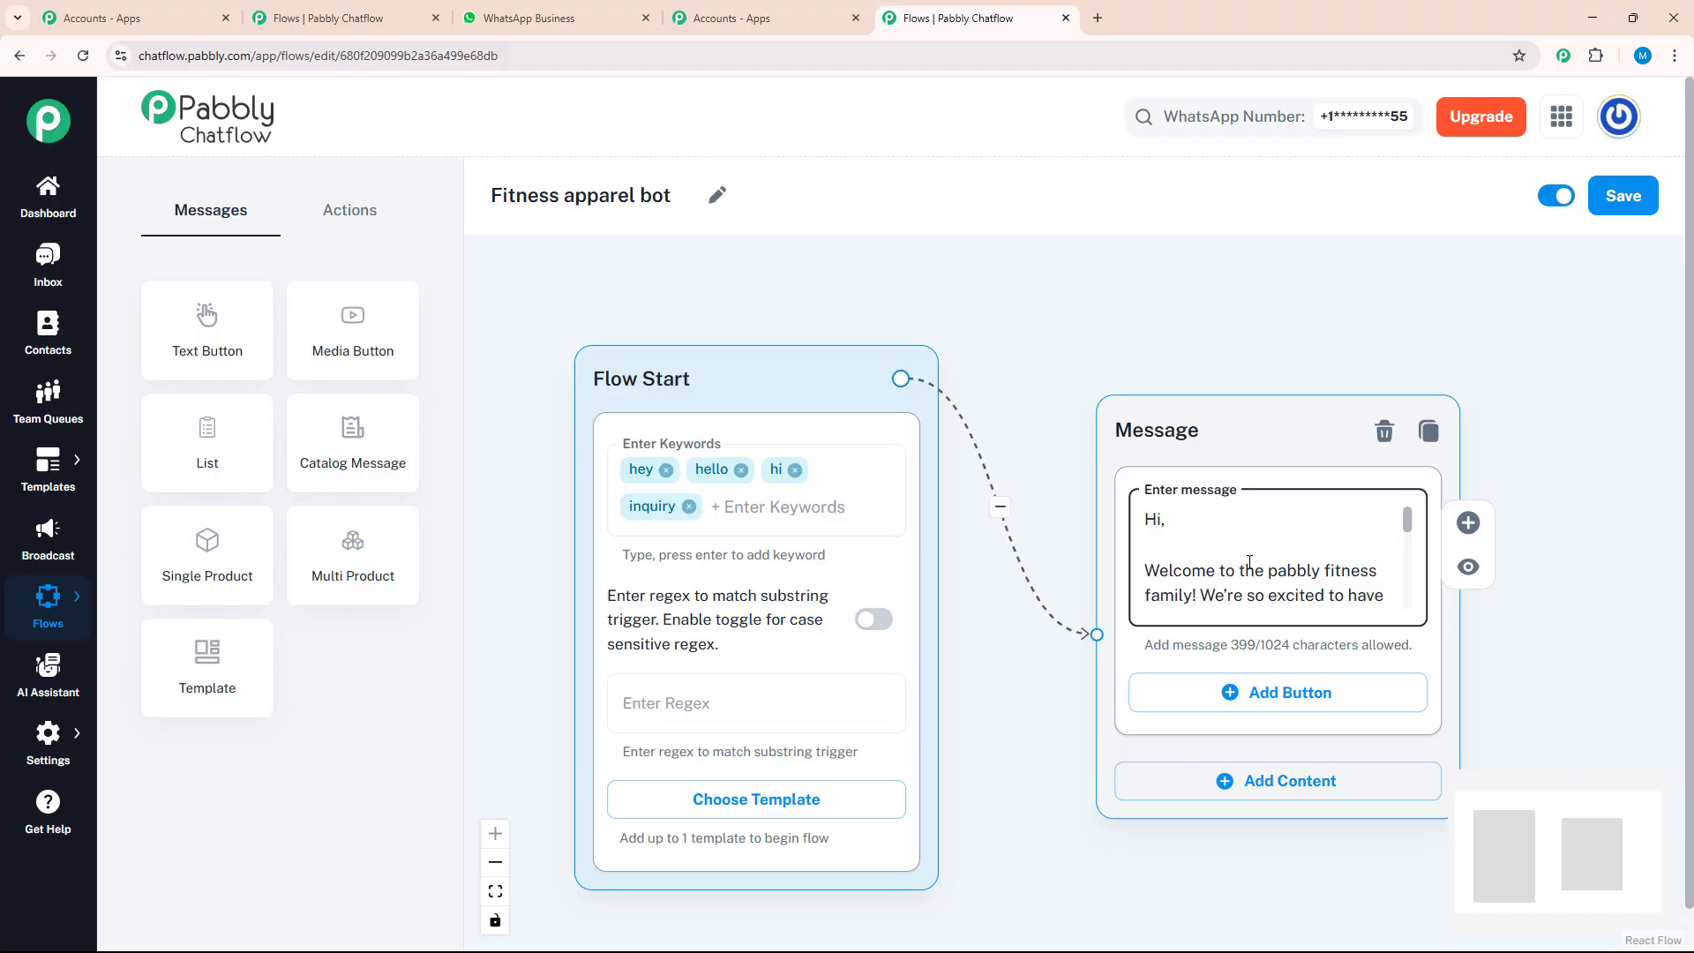
scroll(1278, 553, down, 1)
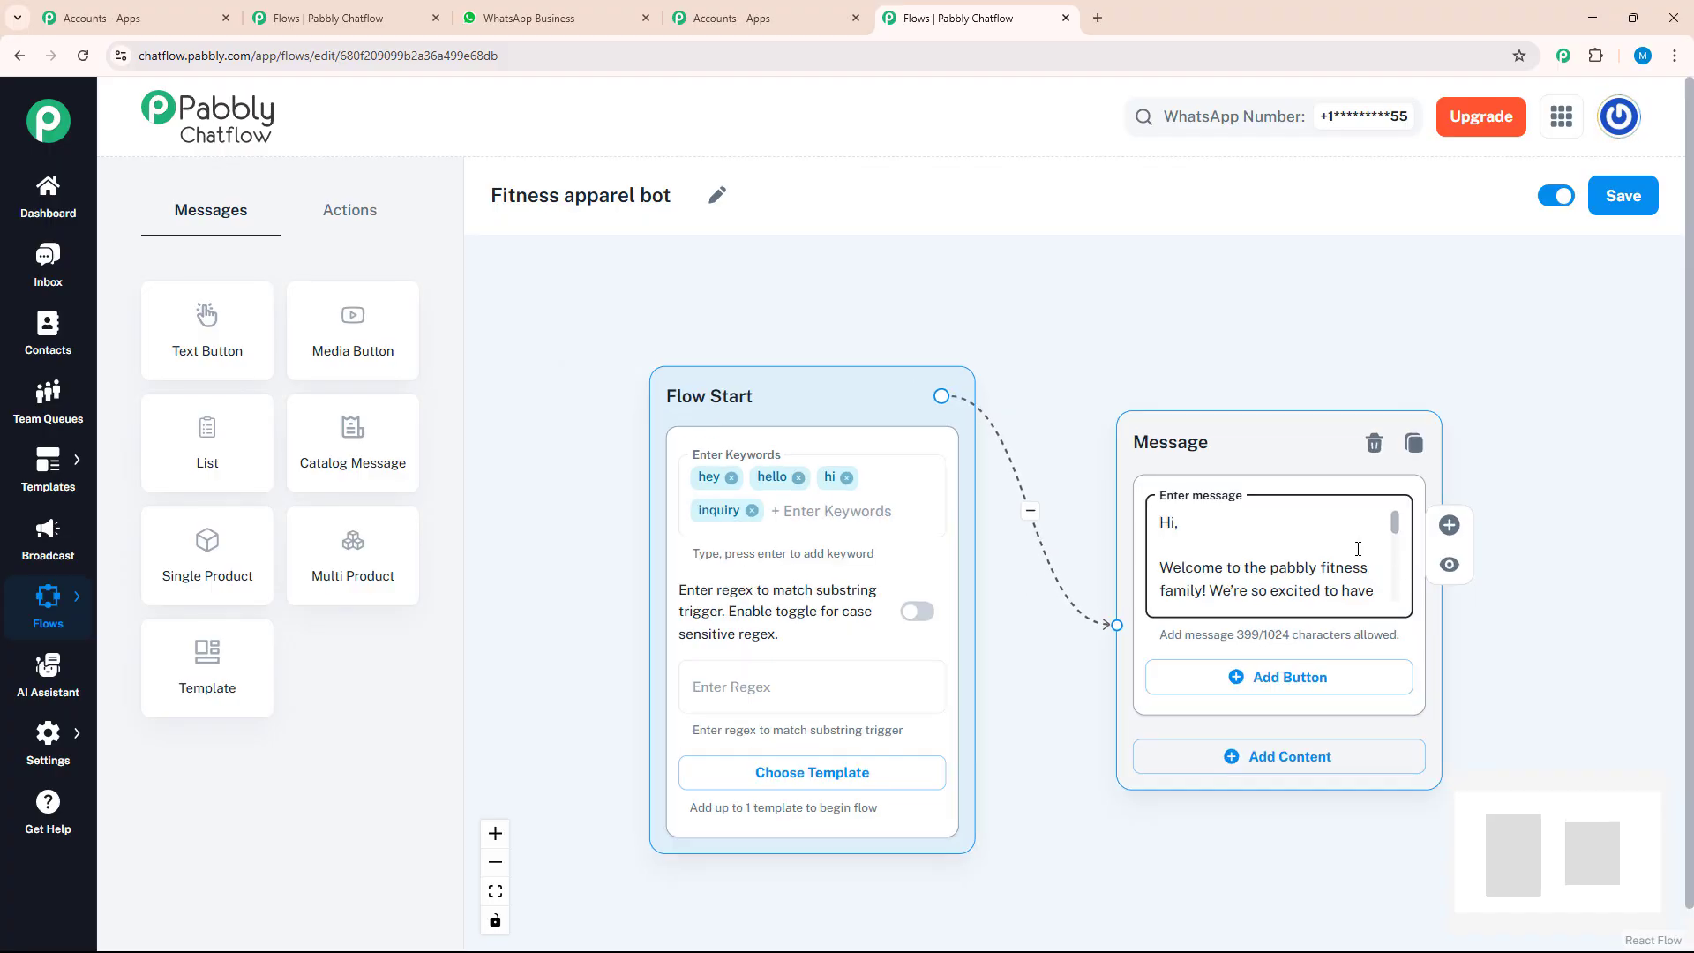
scroll(1394, 554, down, 1)
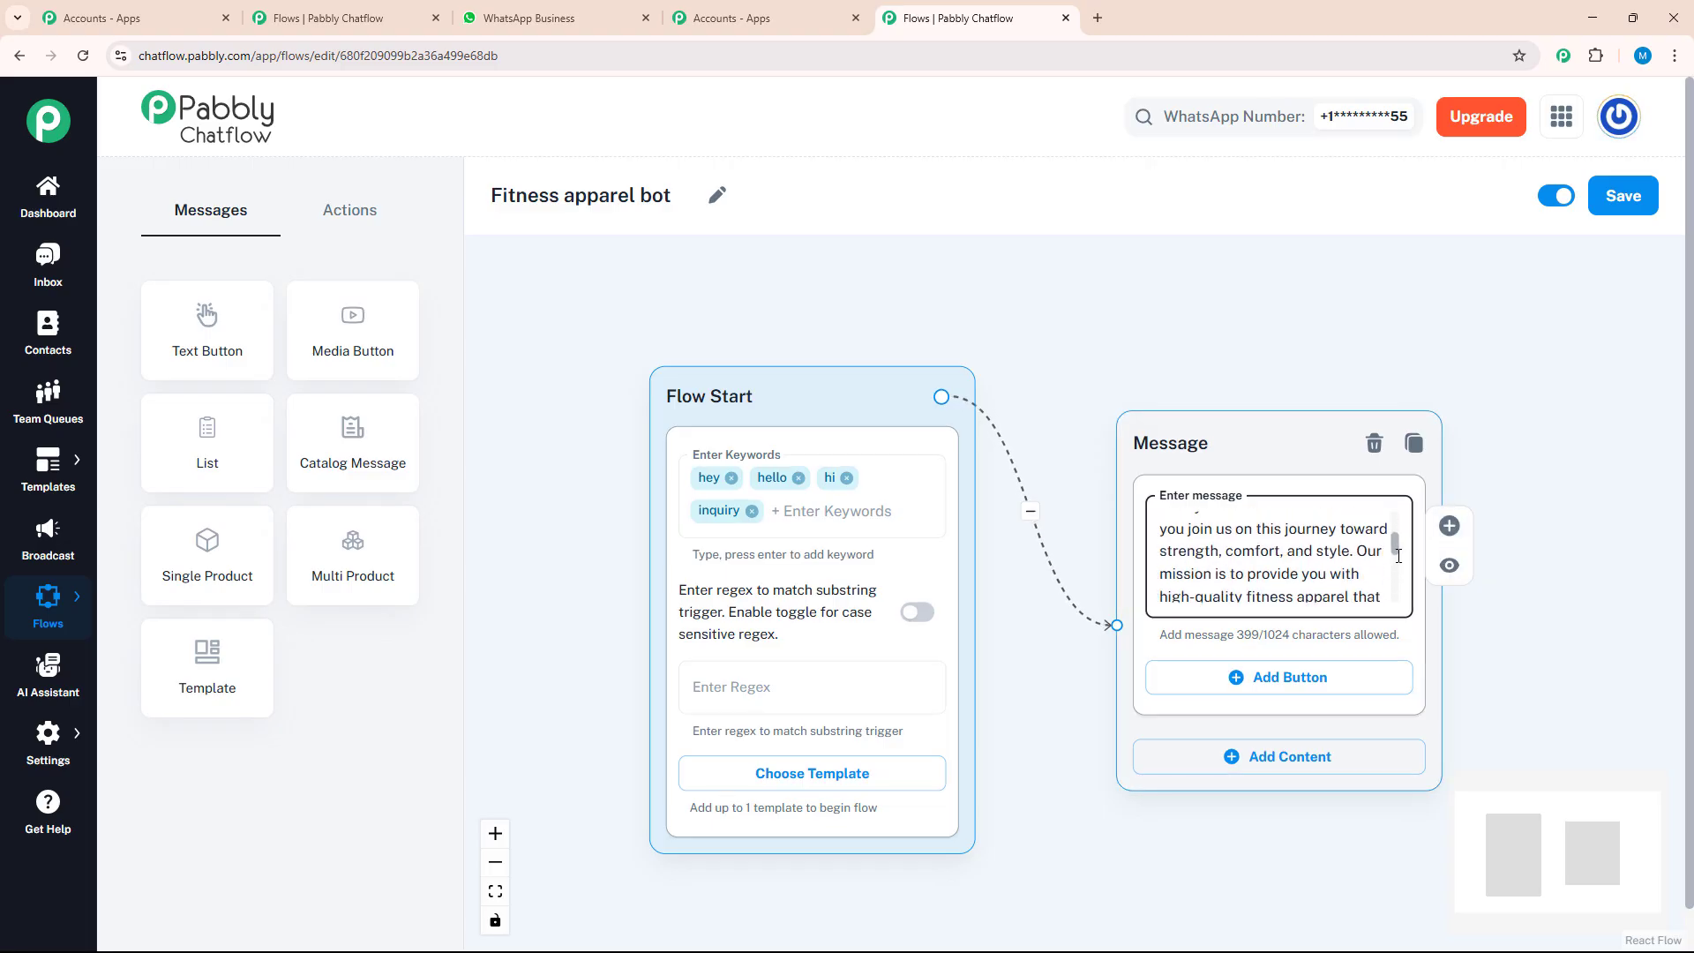
scroll(1398, 555, down, 2)
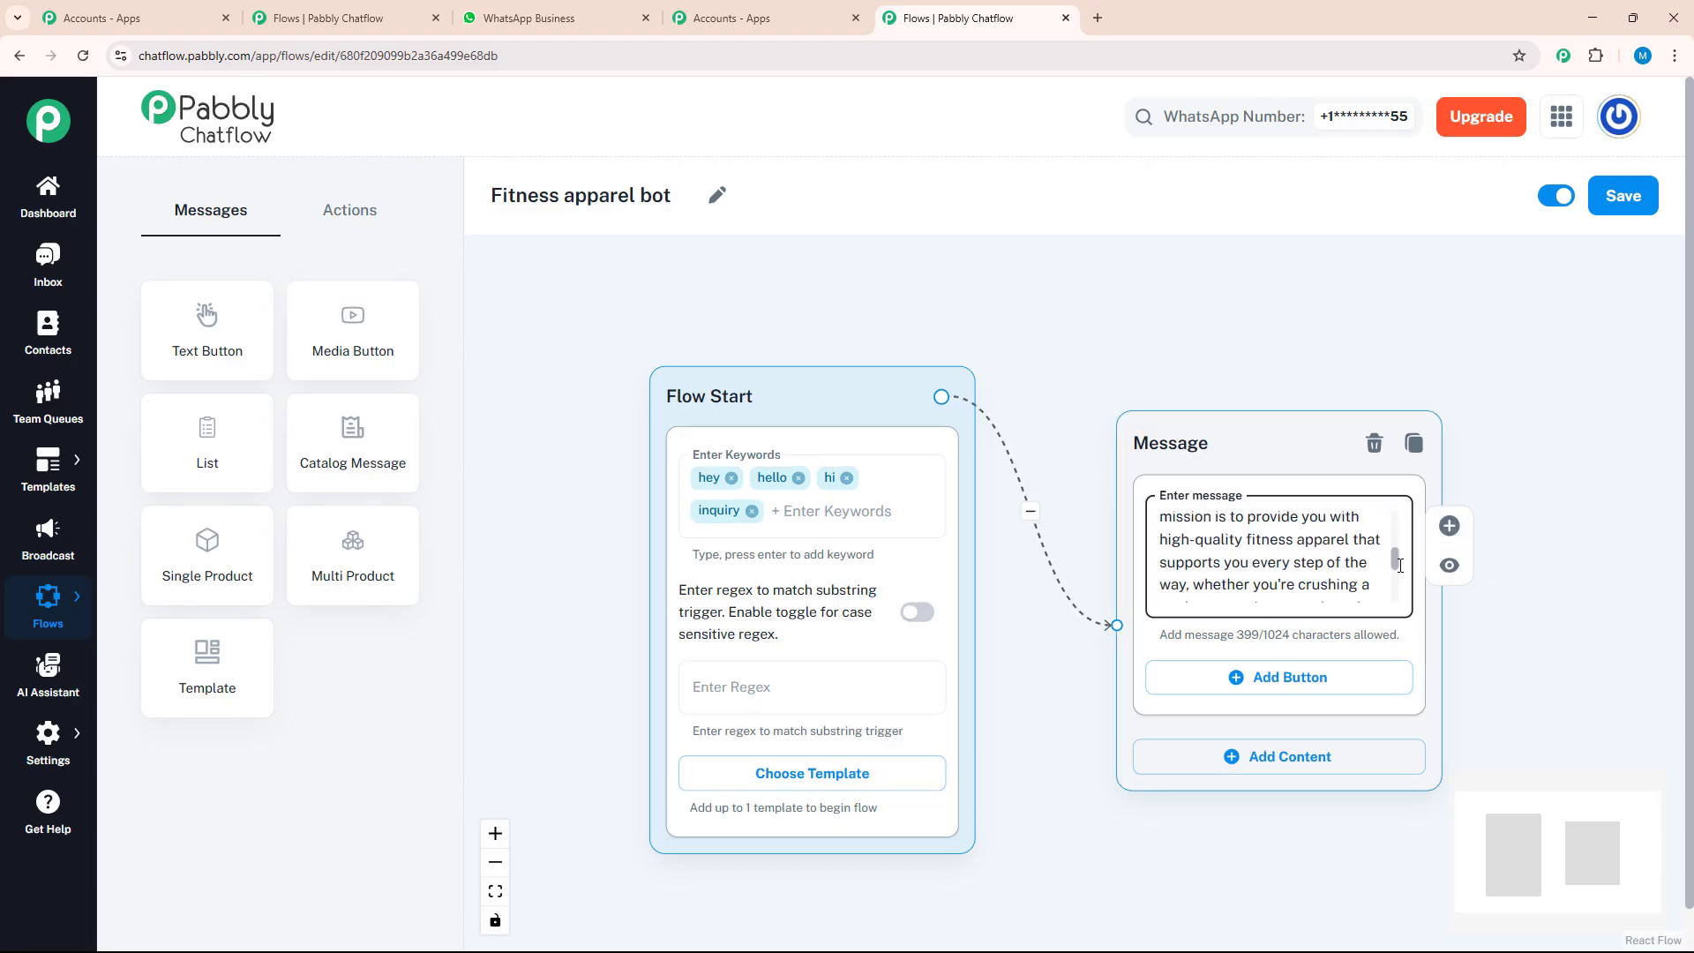
scroll(1400, 565, down, 1)
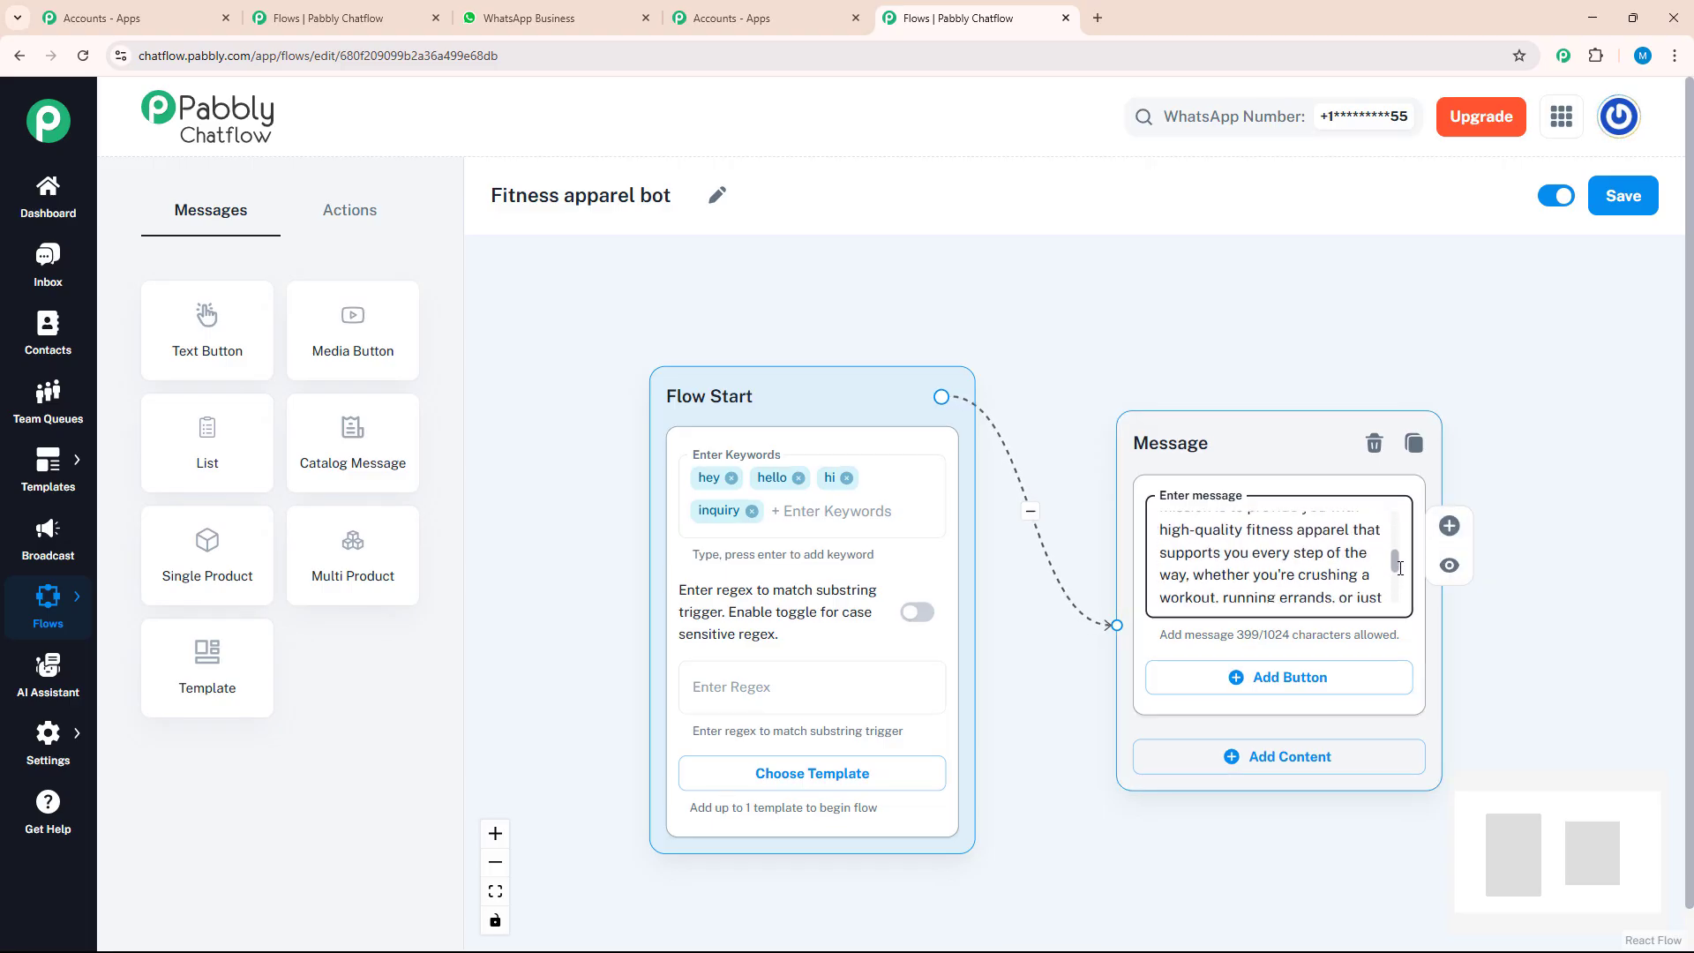
Add three reply buttons to the welcome message: "store location", "return policy" and "customer support"
click(1345, 699)
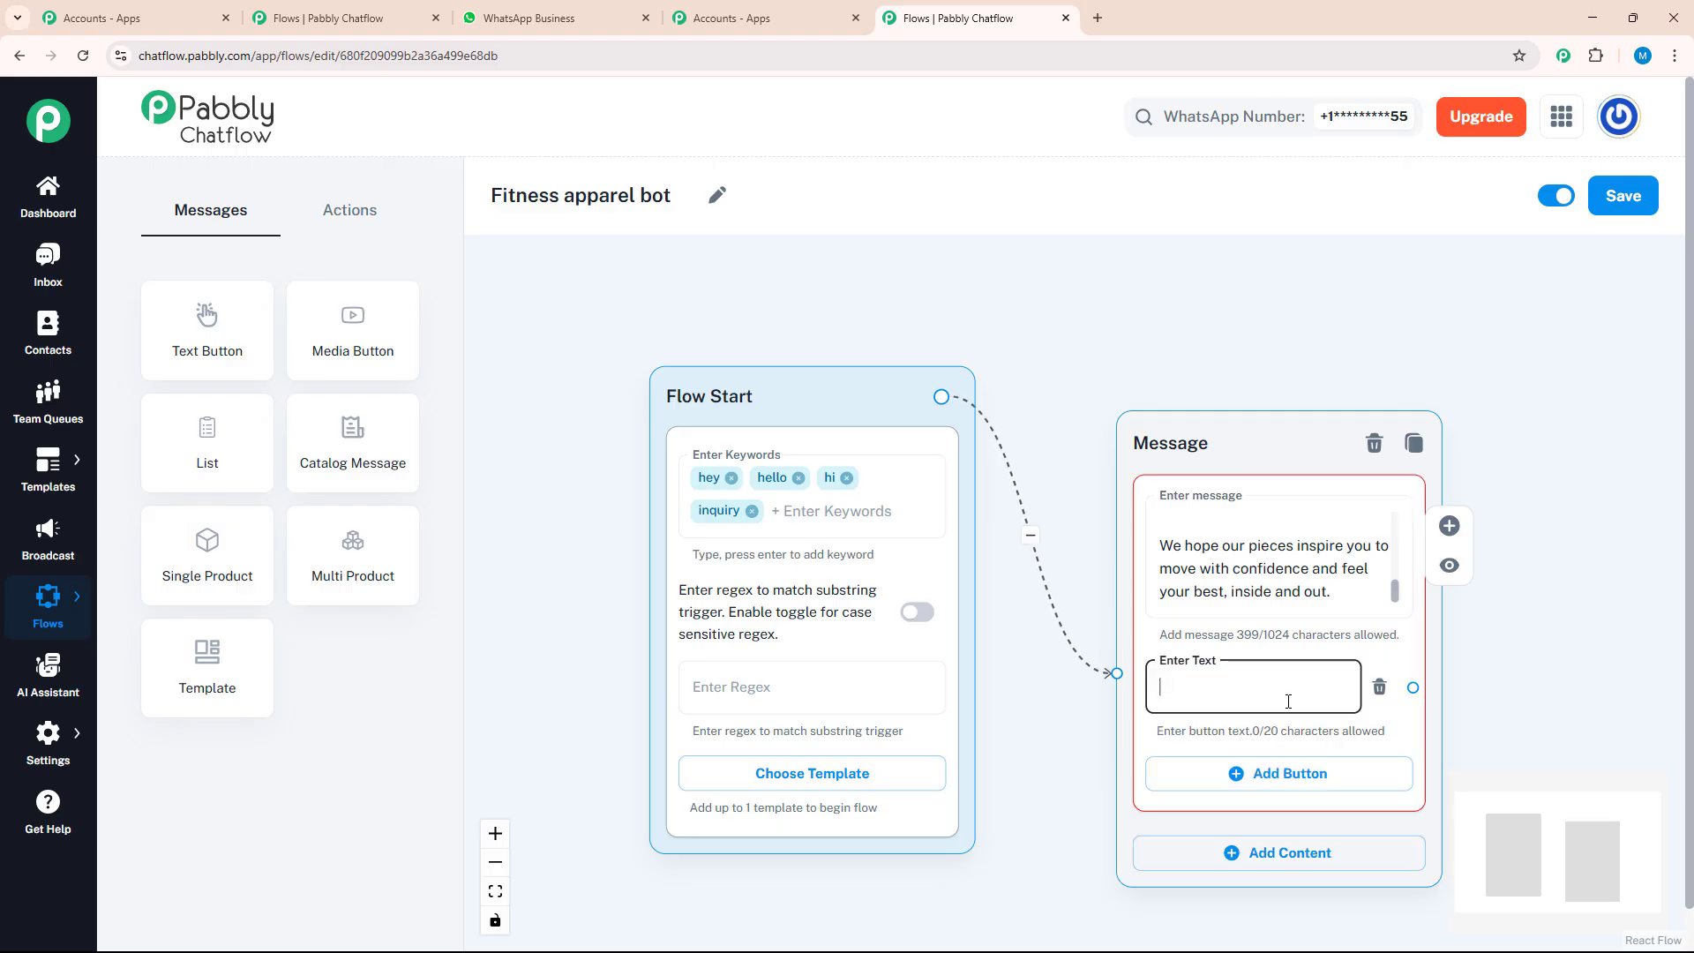
text(store location)
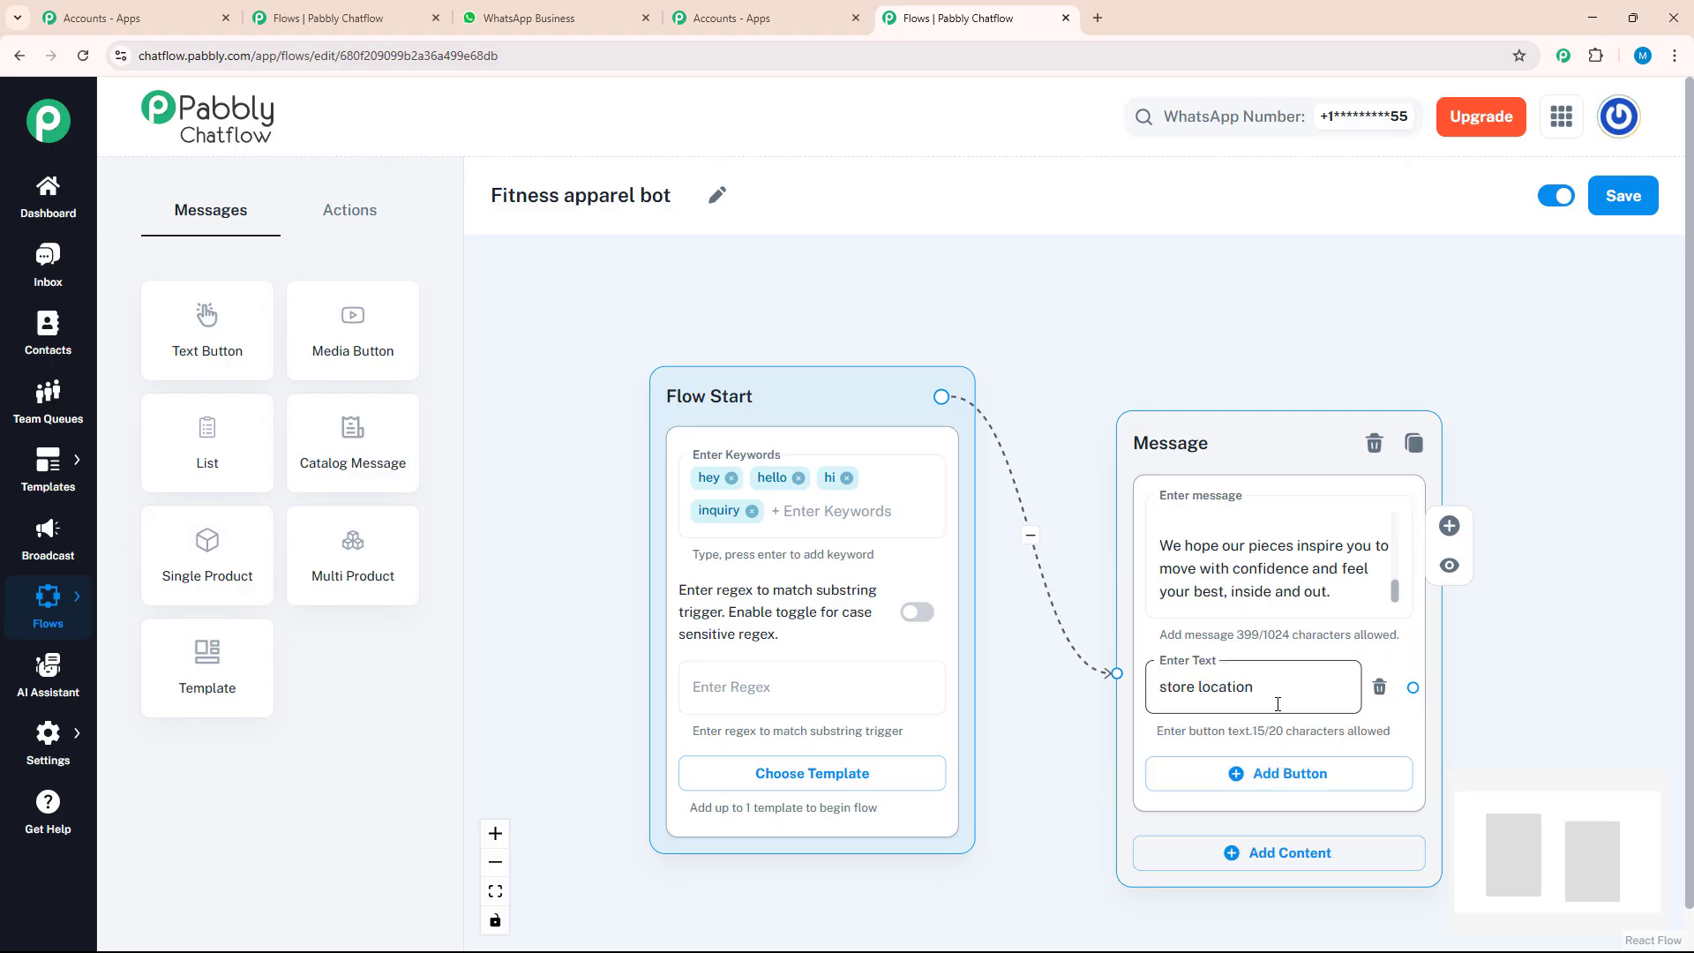
click(1290, 795)
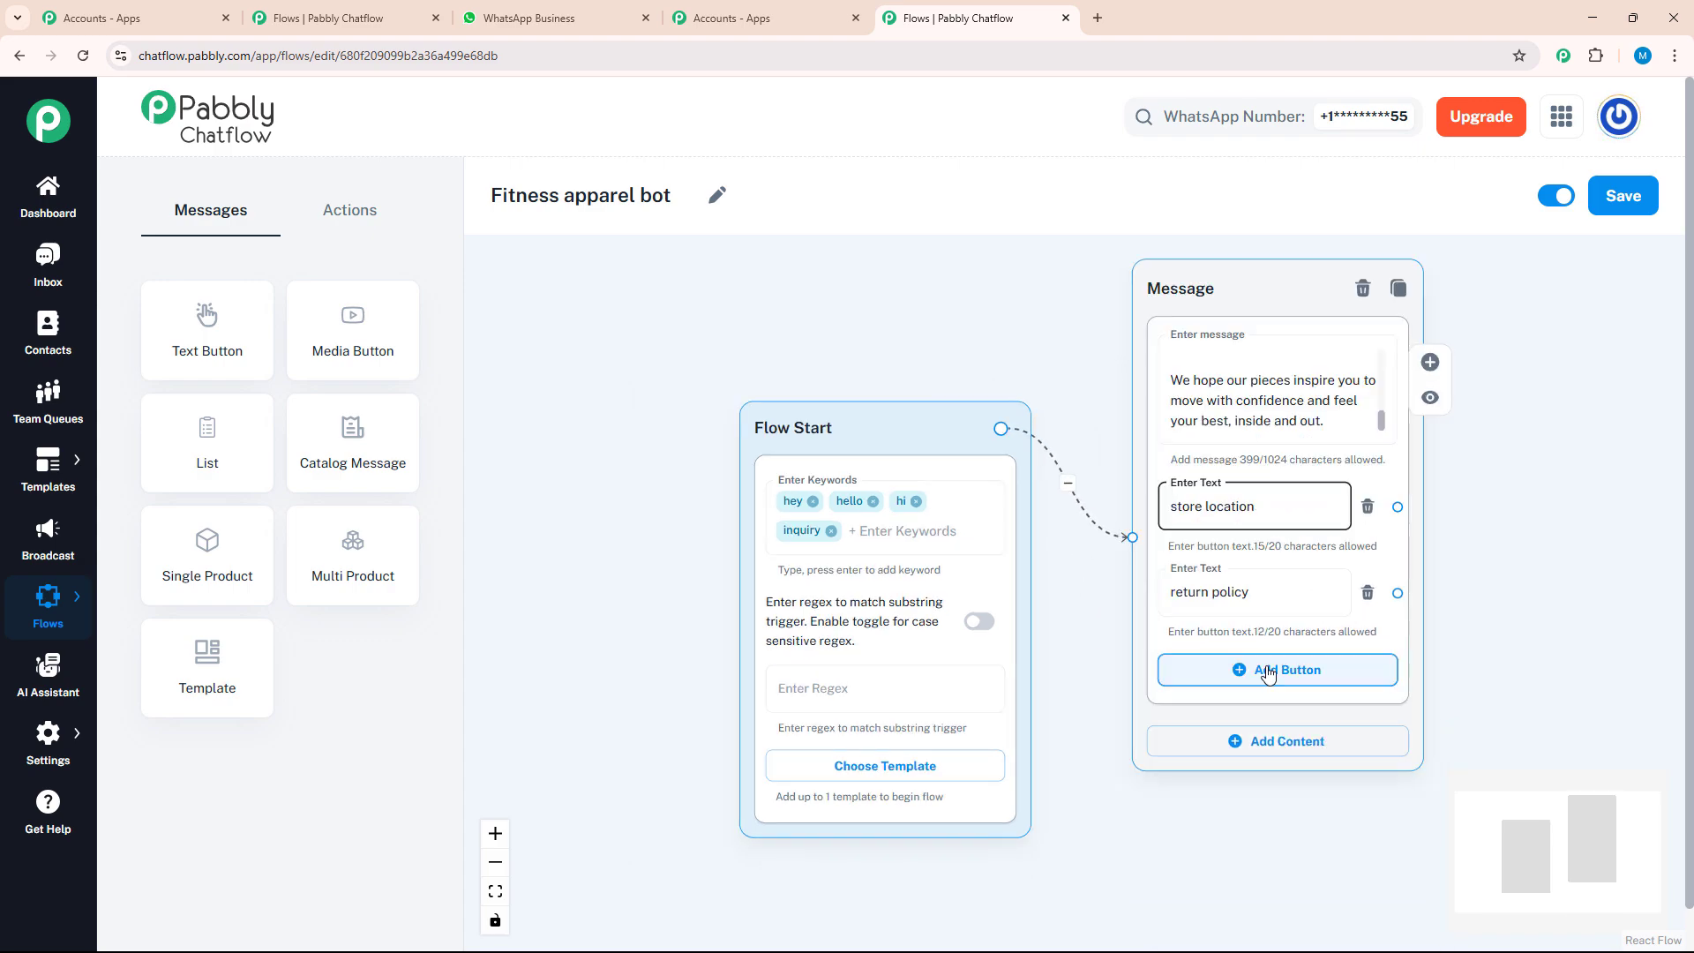
click(1268, 675)
text(customer support)
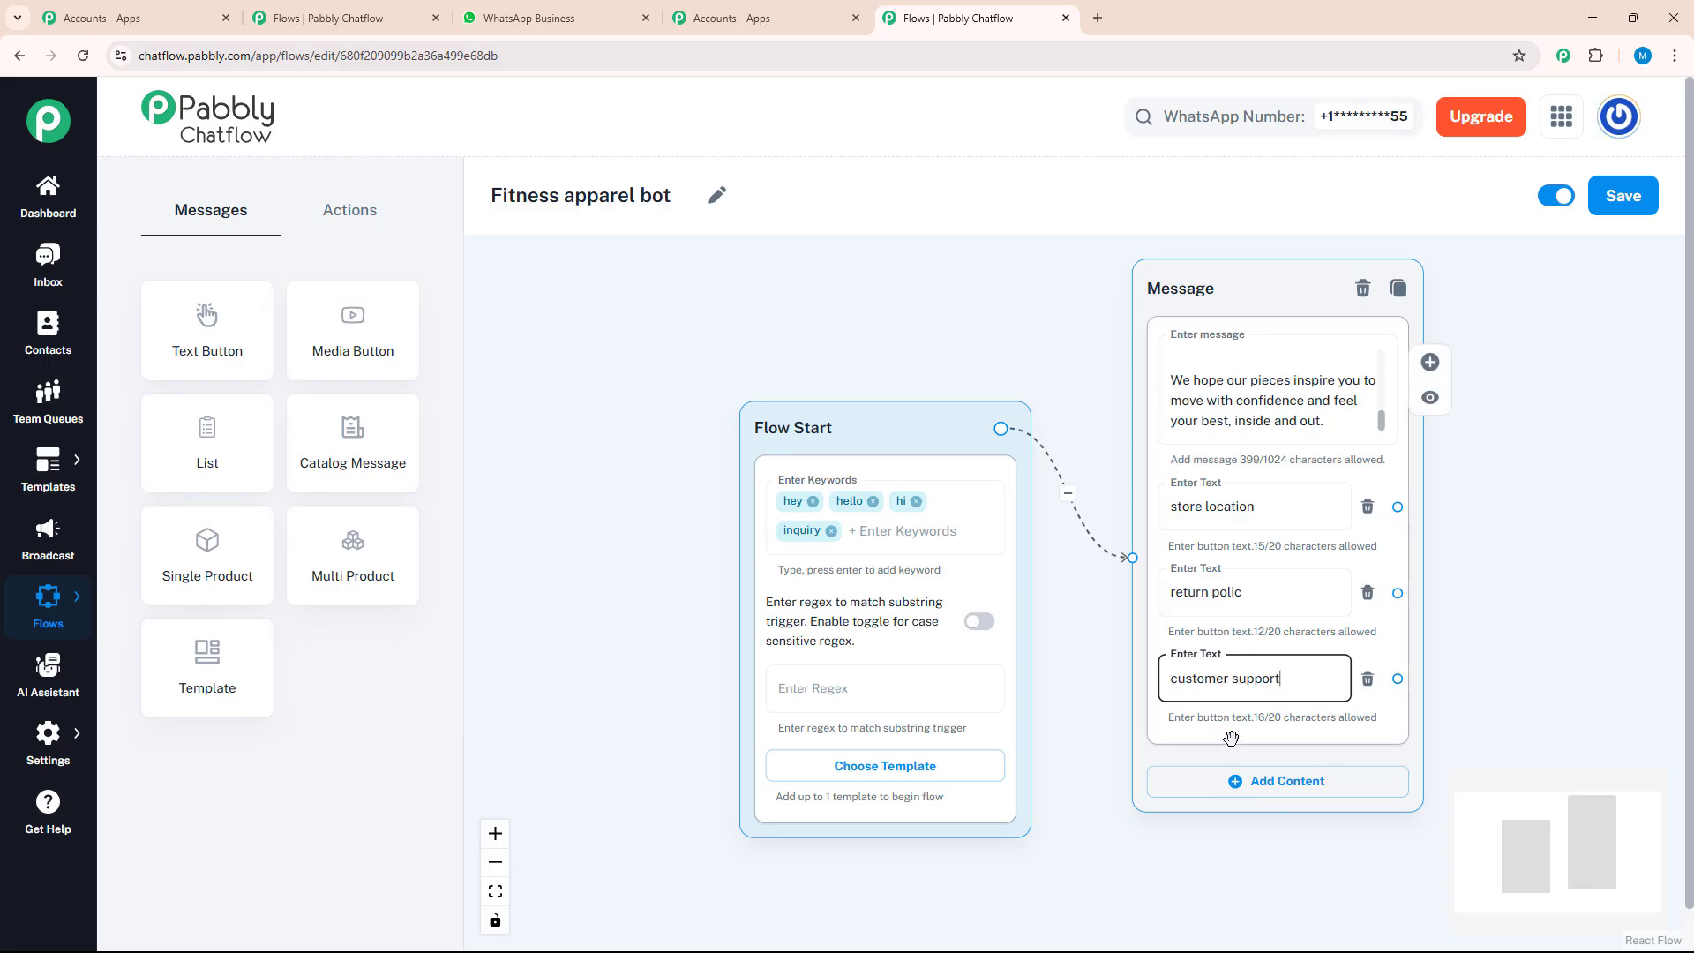
Branch from the "store location" button to a new Text + Button message node
click(1399, 507)
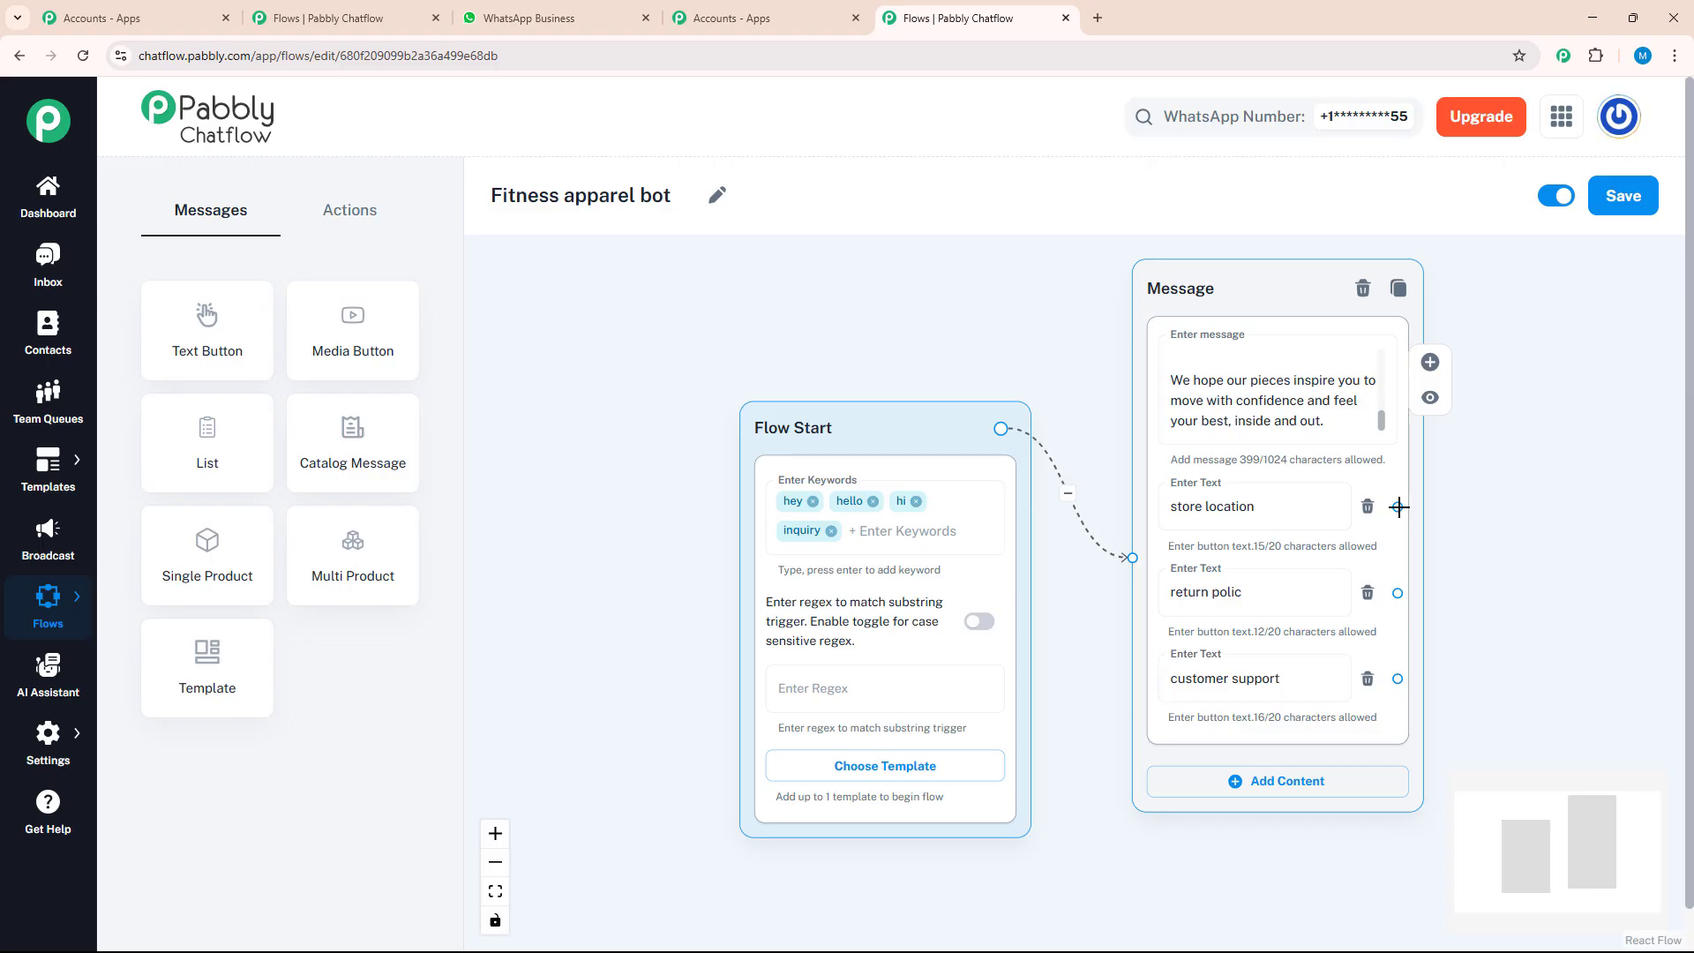
drag(1405, 509, 1440, 552)
drag(1539, 625, 1598, 580)
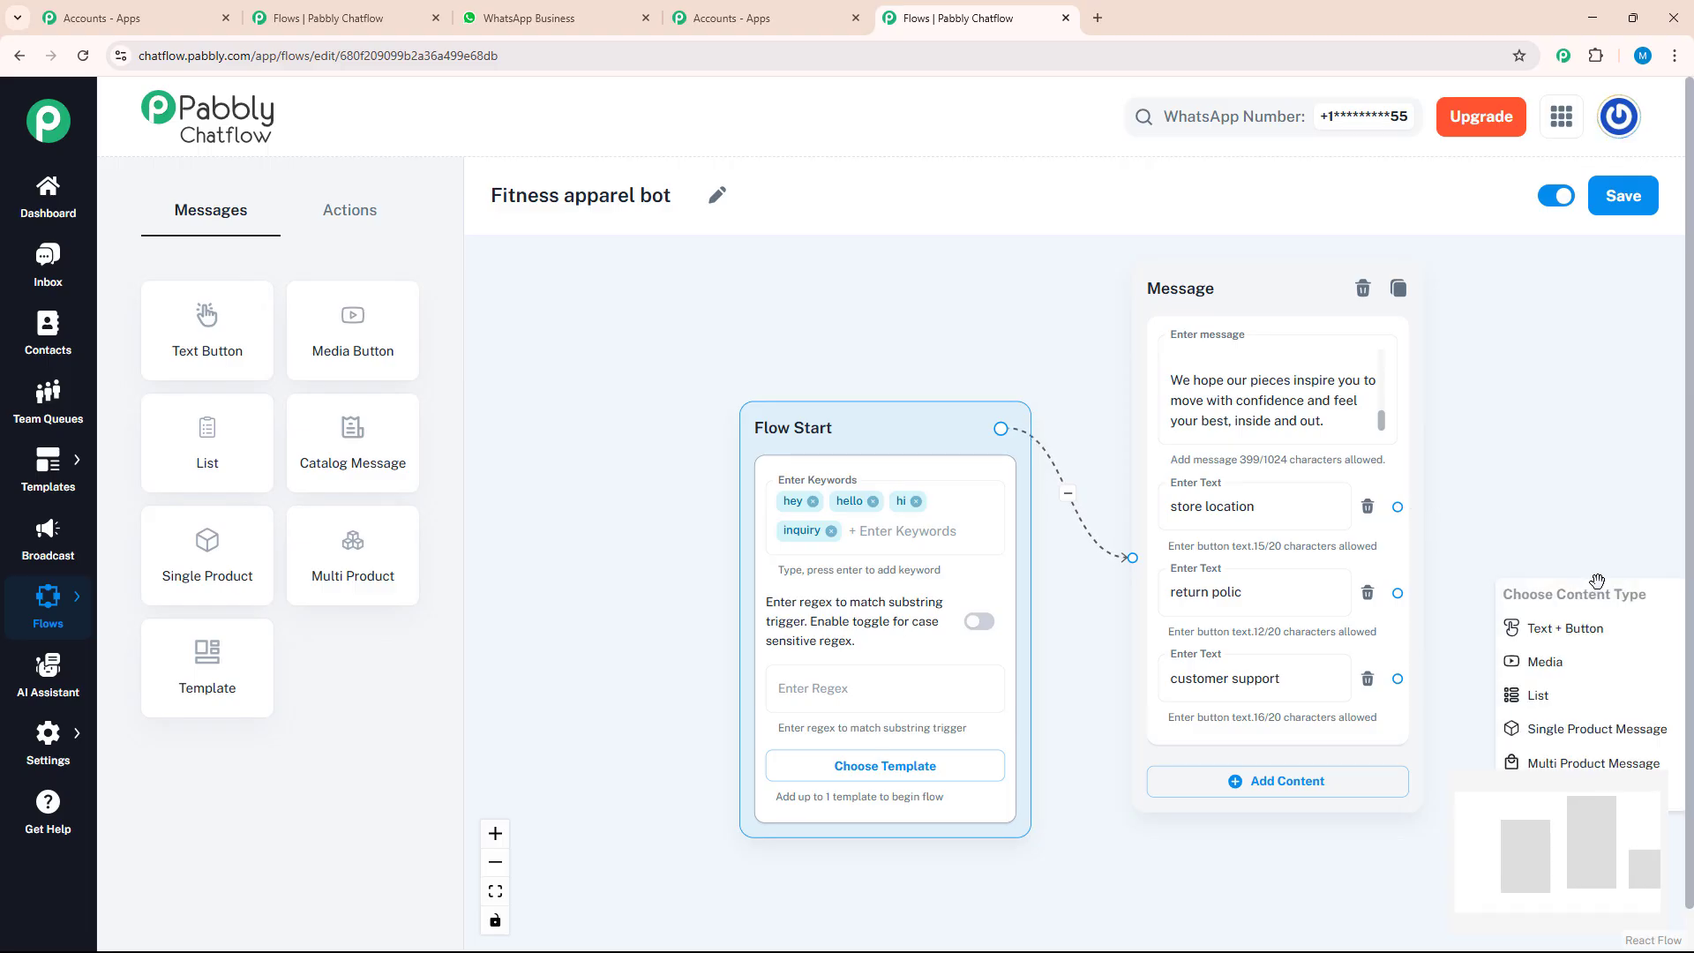
click(1559, 632)
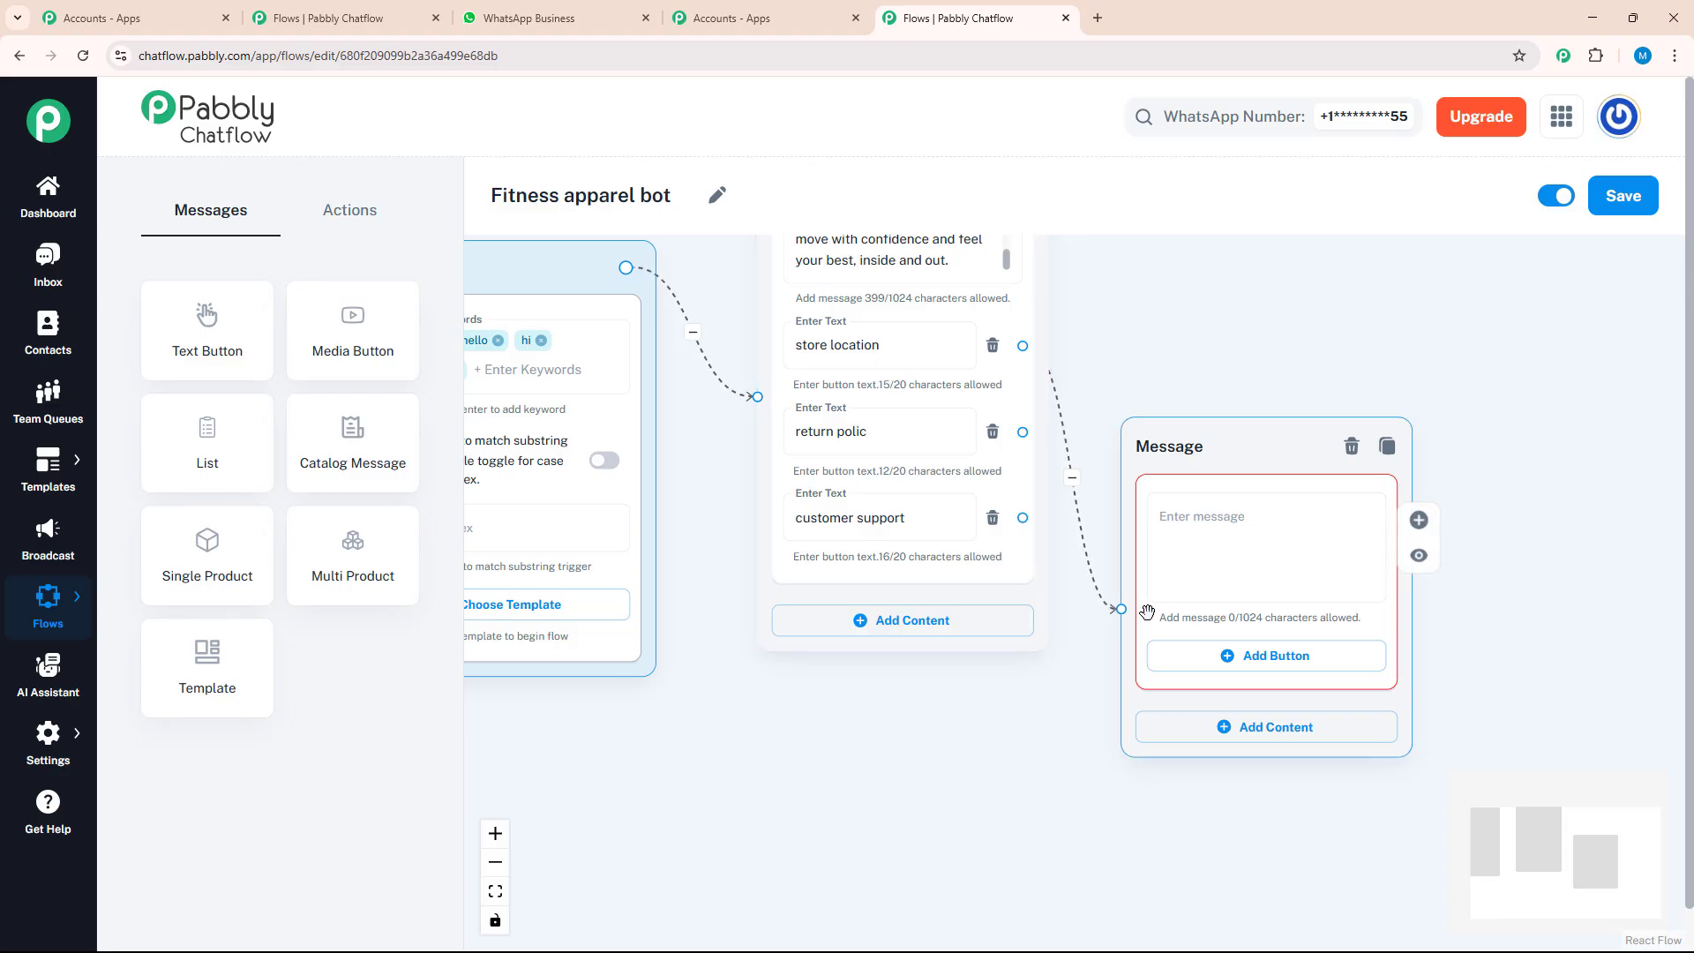
Paste the store location reply beginning "Hi there! Looking for our store?" into the new message and review the whole text
click(1206, 566)
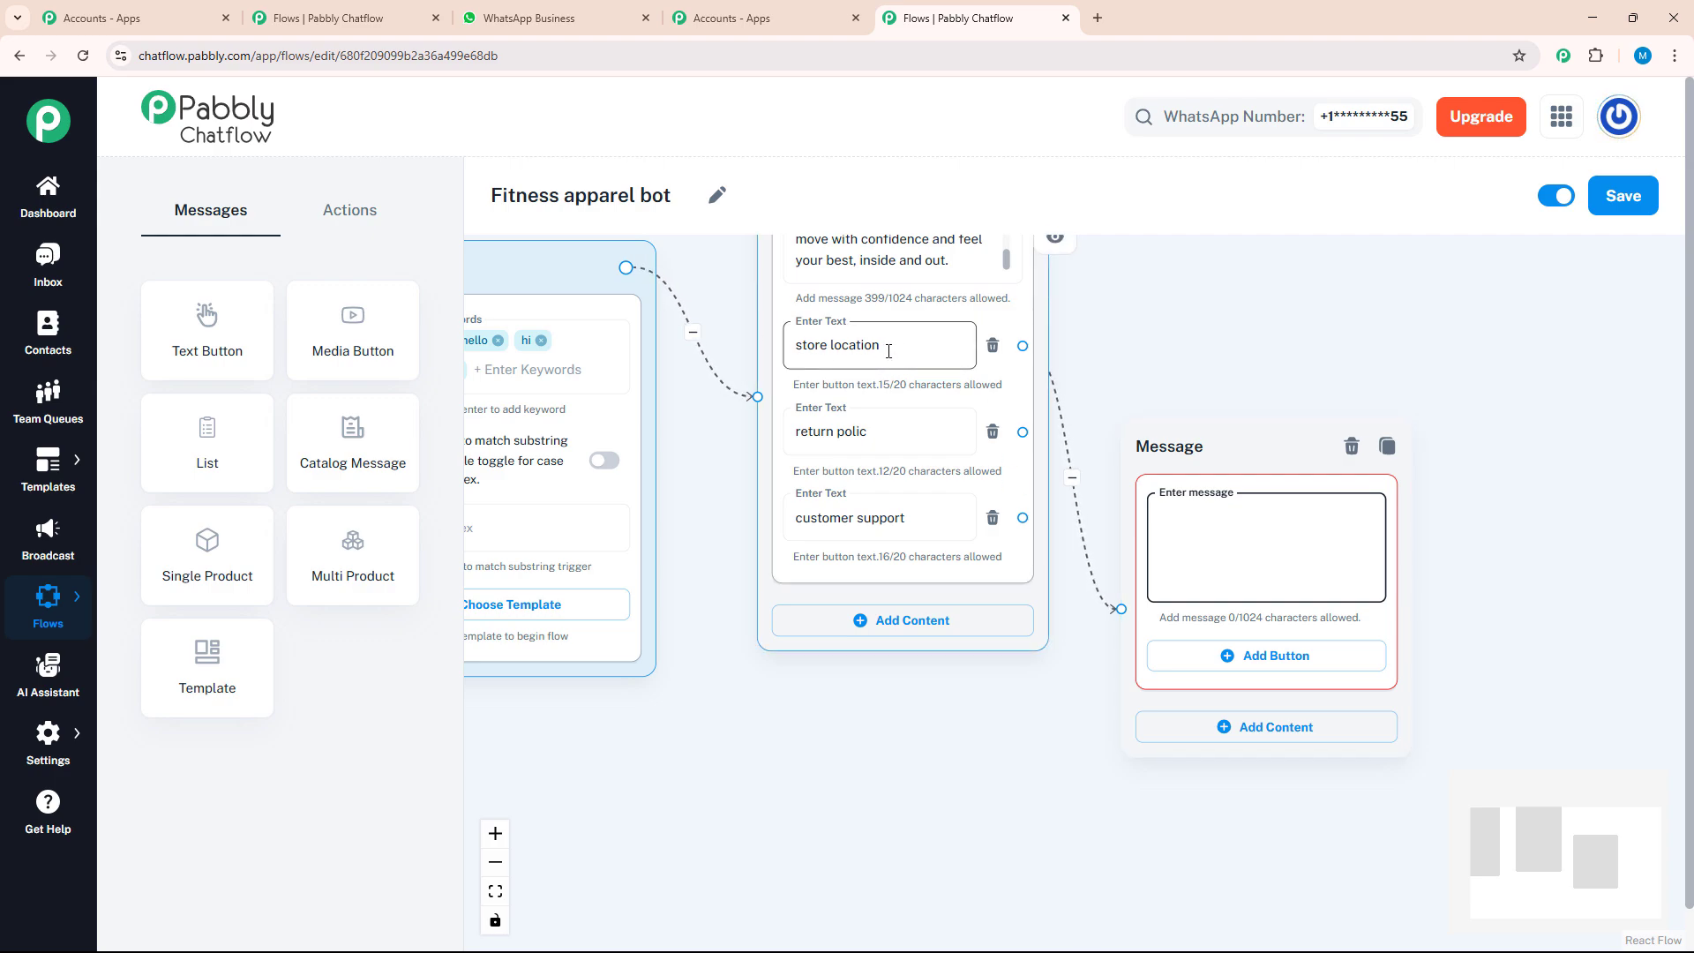
key(ctrl+v)
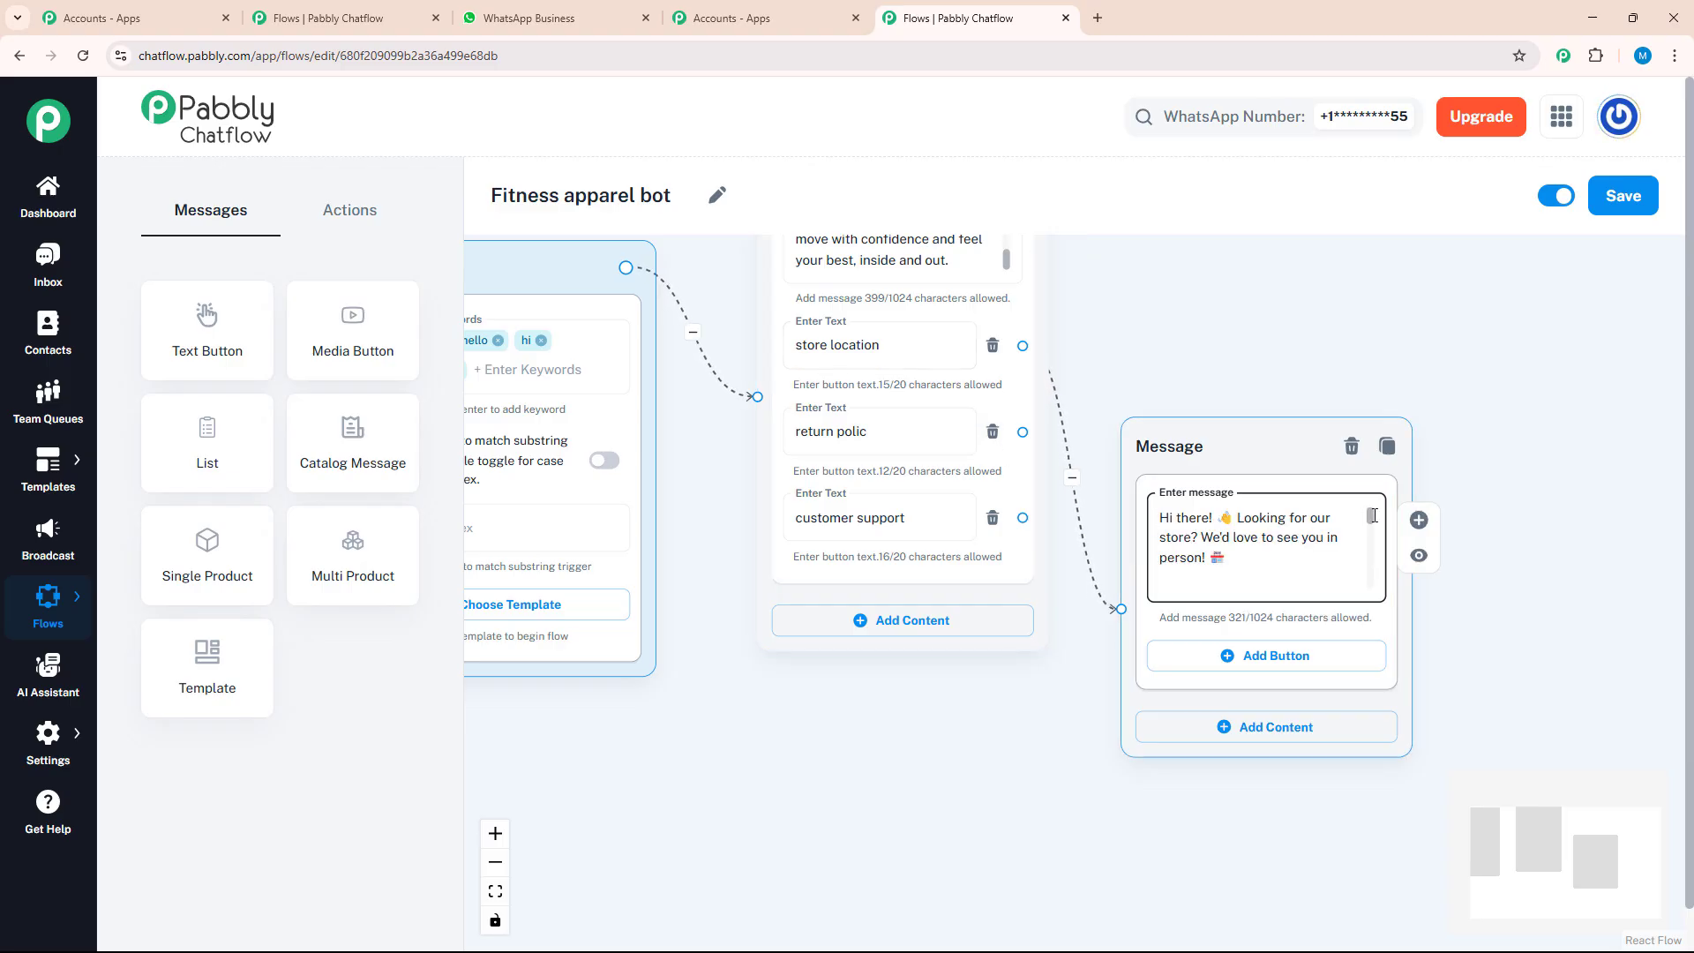
drag(1373, 515, 1376, 593)
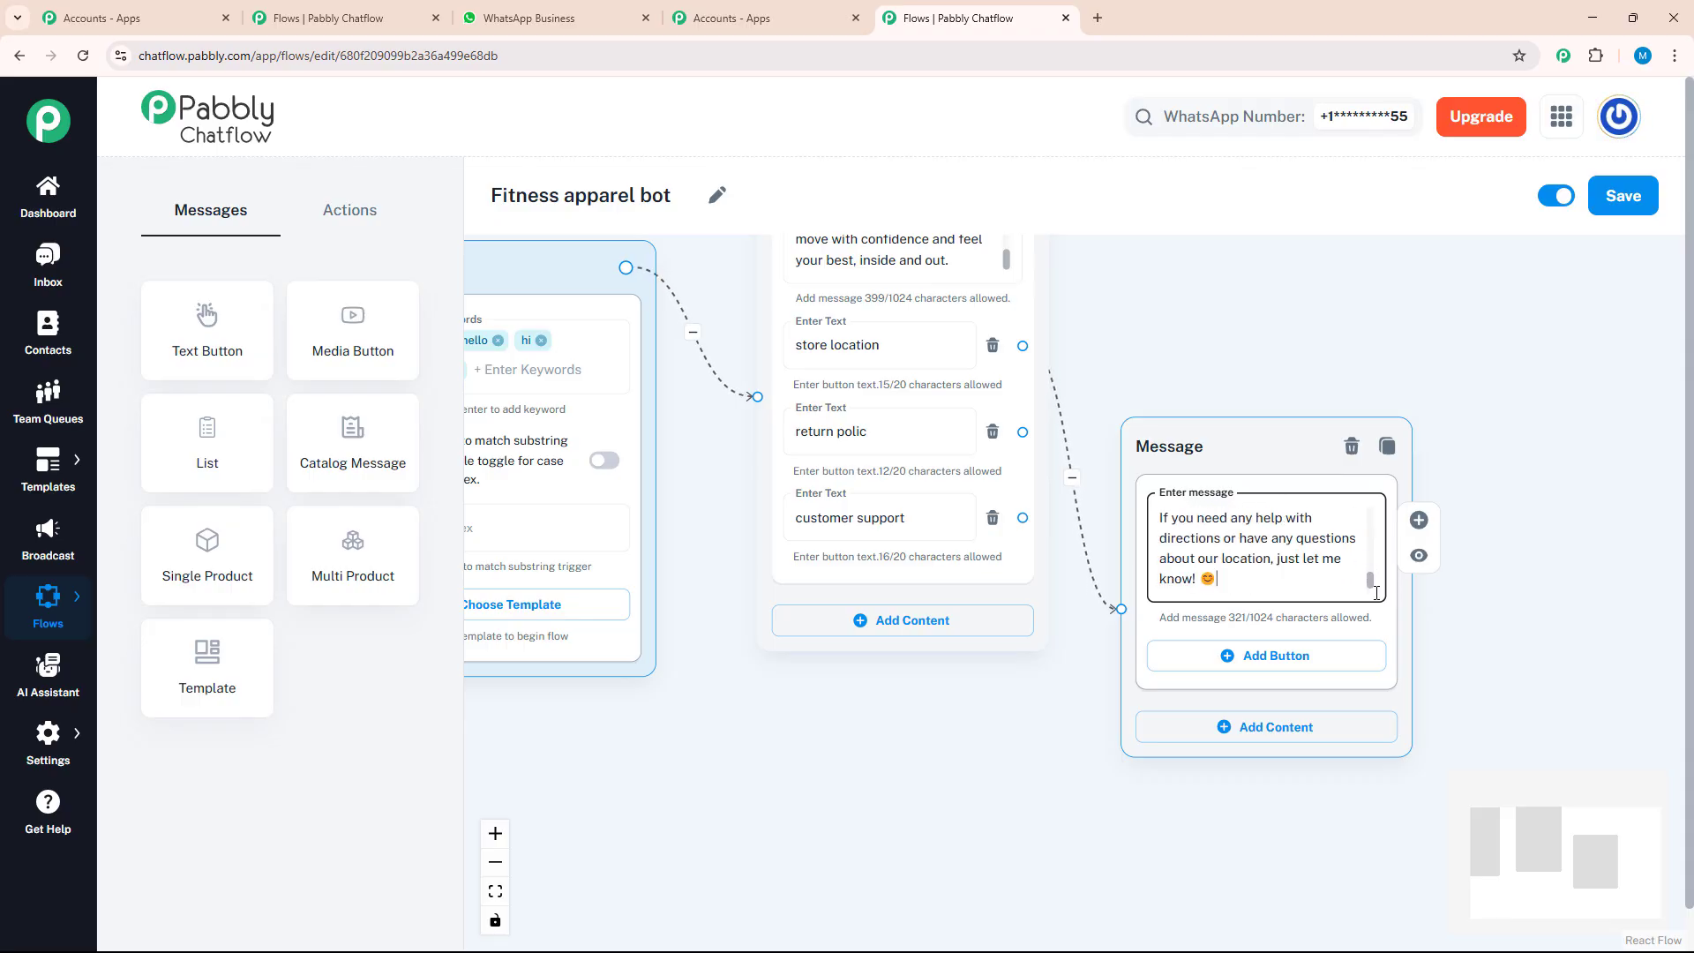
Add three reply buttons to the store location message: "catalogue", "need help" and "not now"
click(1340, 667)
click(1308, 662)
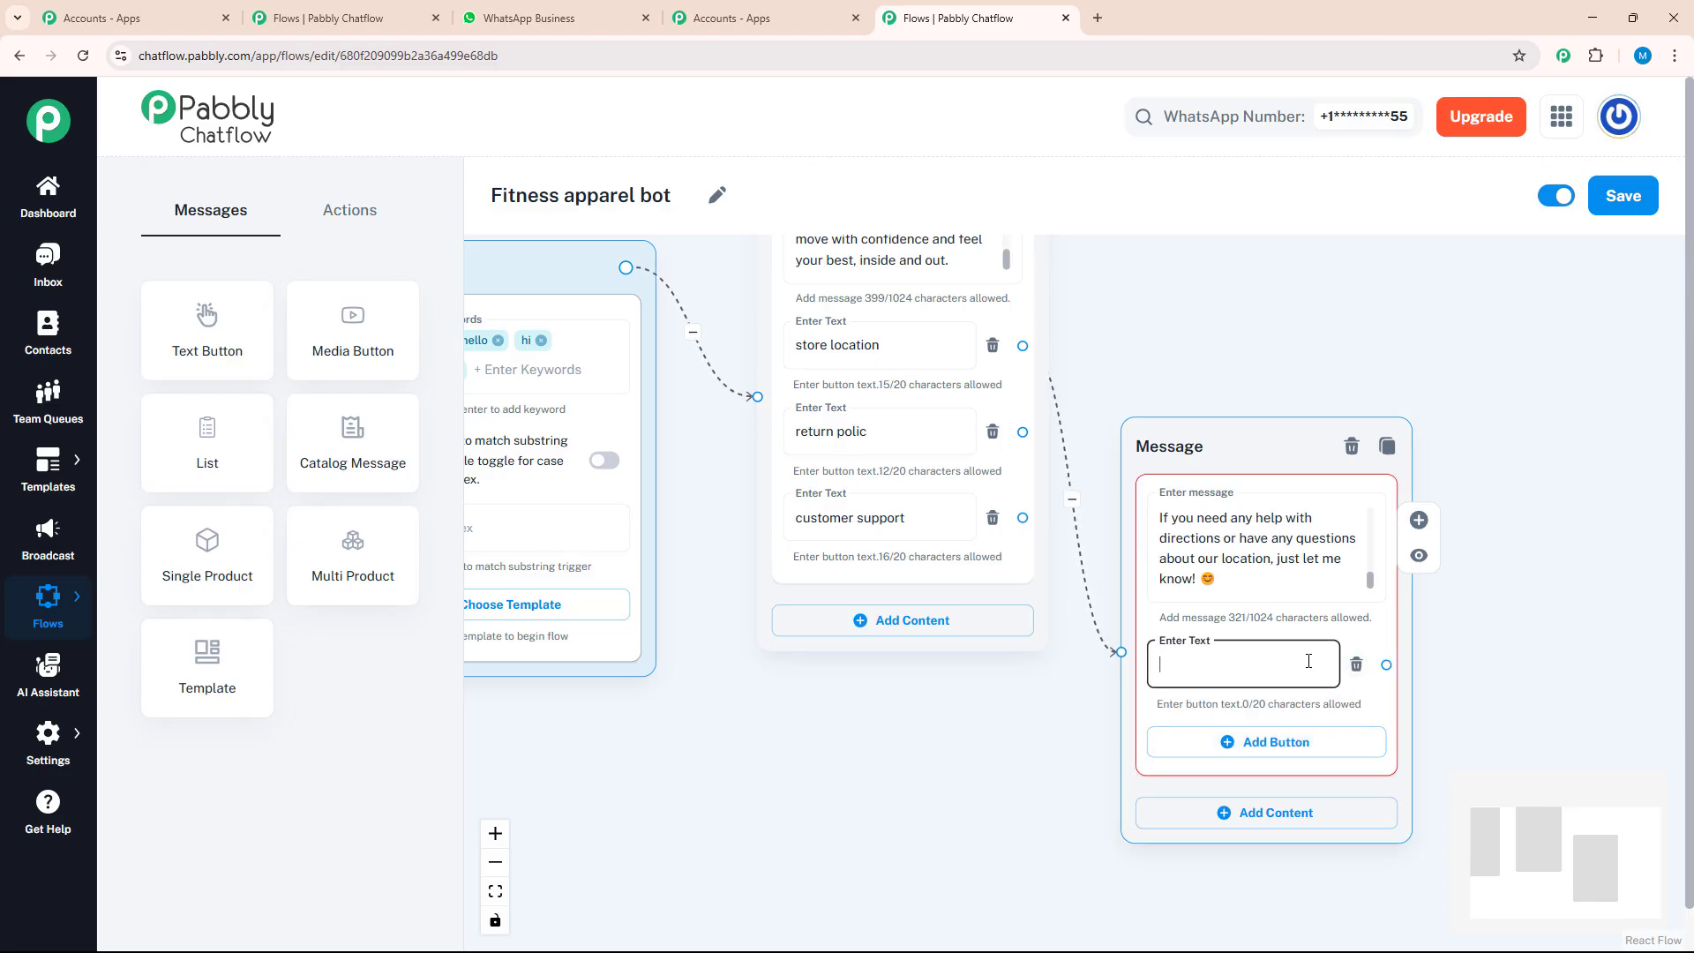
text(catalogue)
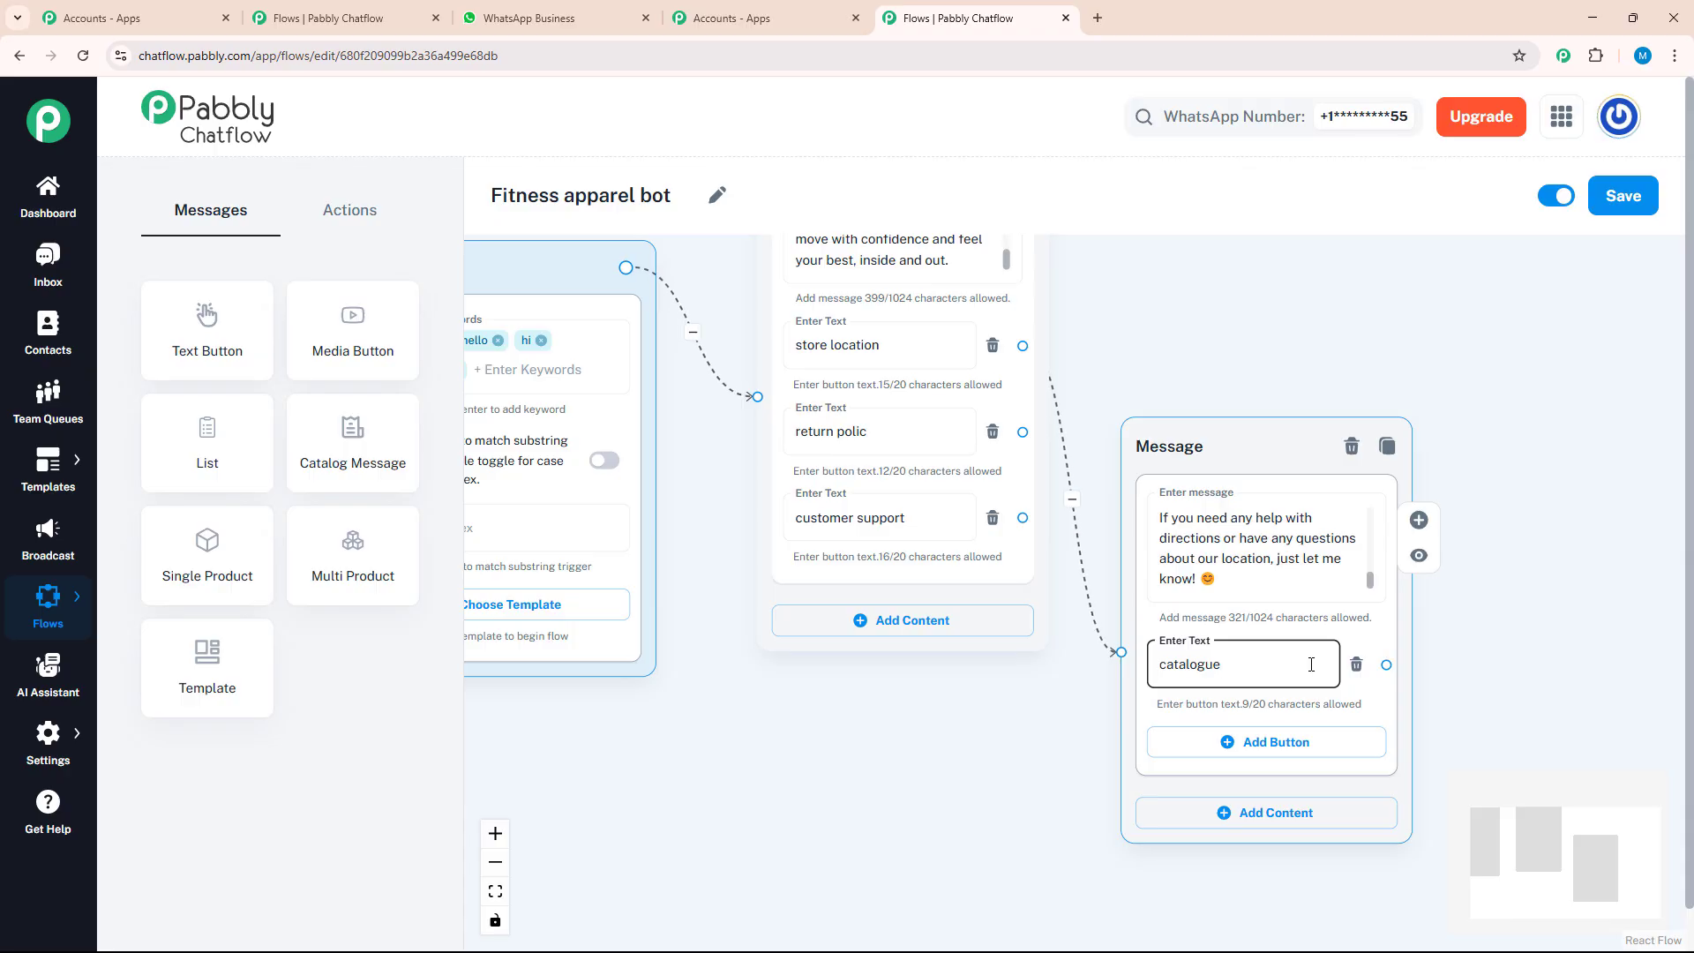
click(1284, 742)
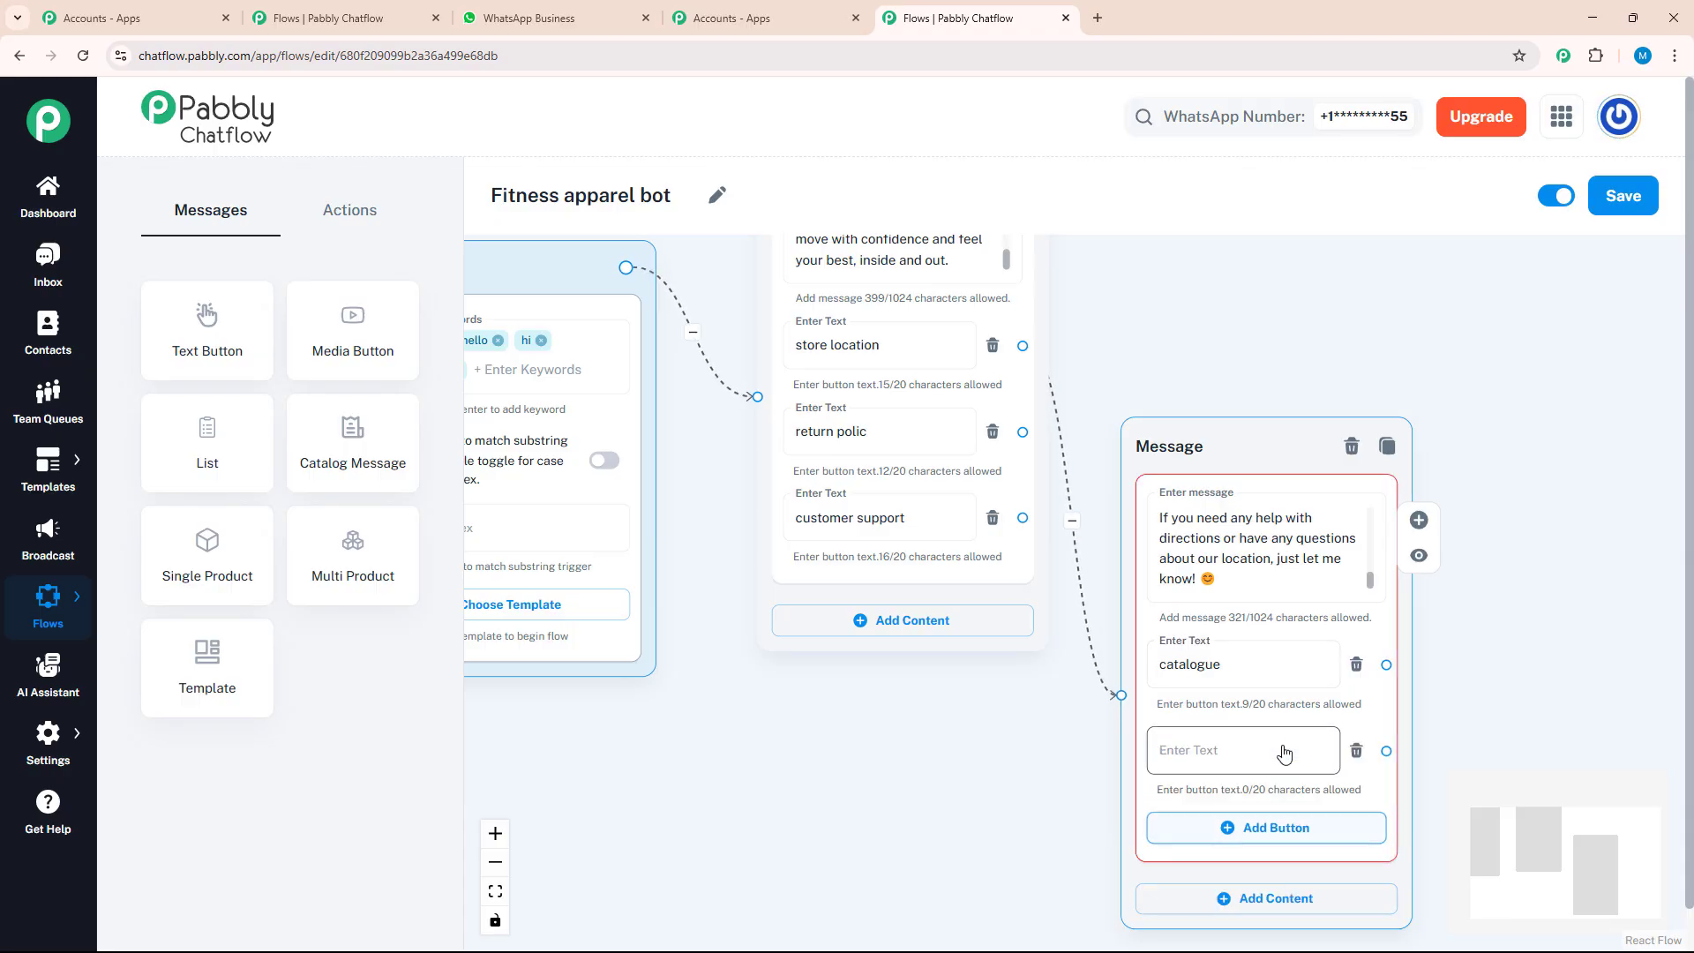
click(1271, 756)
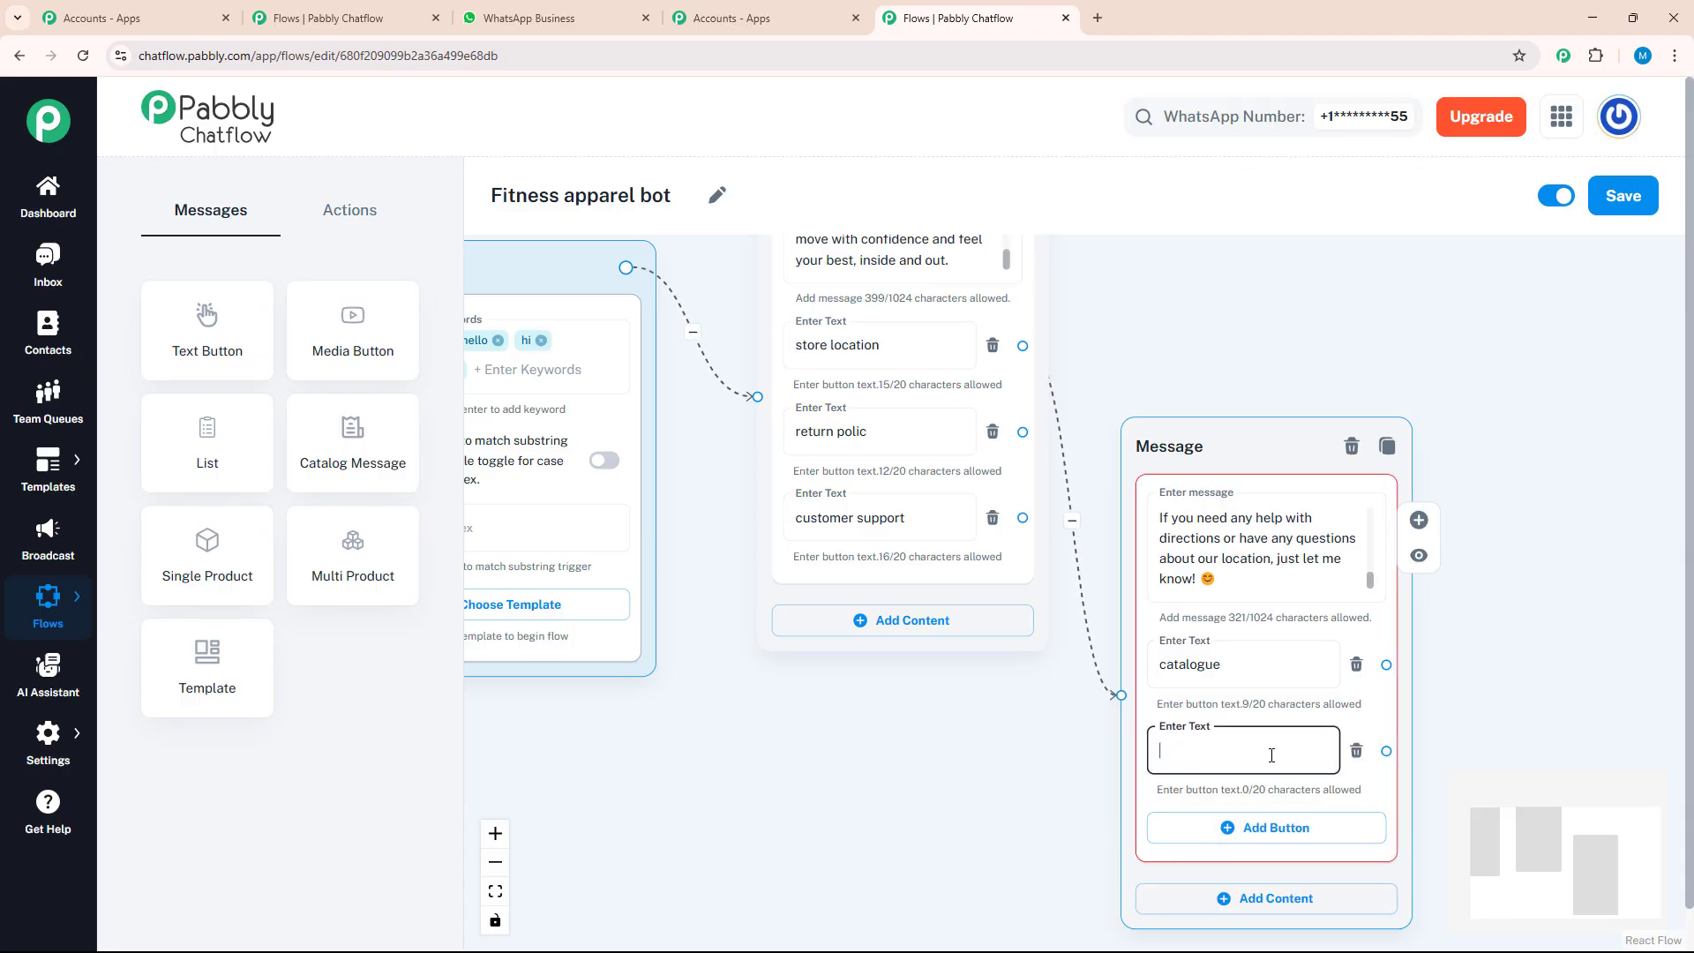
text(need help)
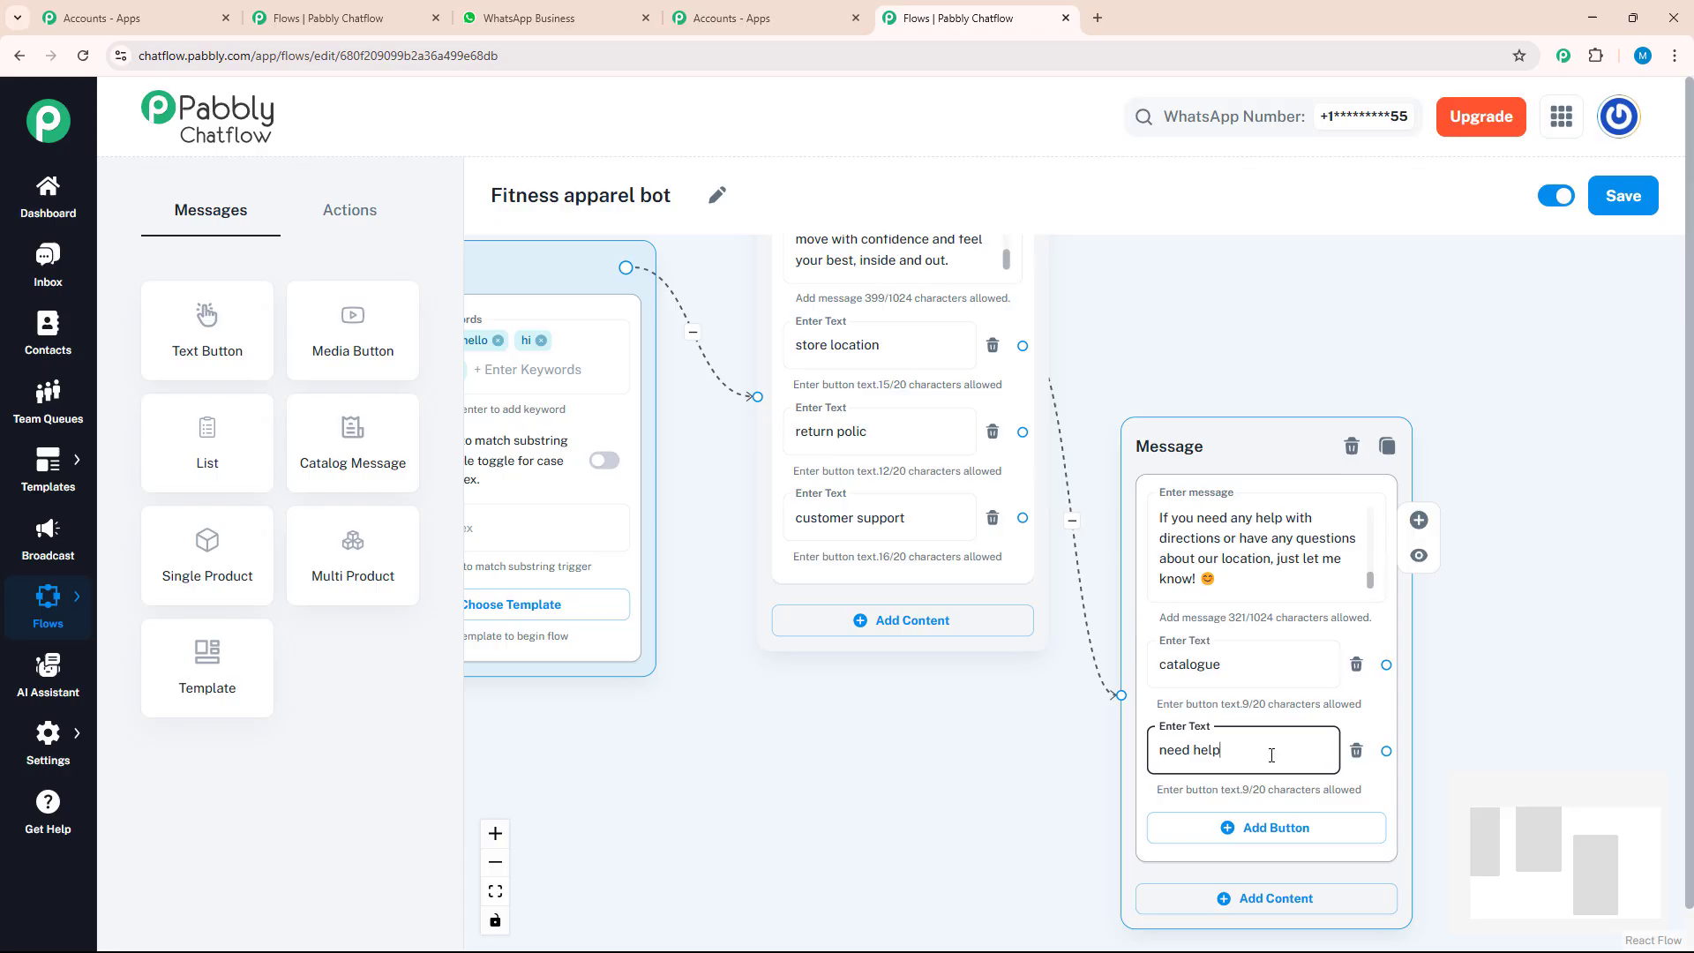
click(1262, 827)
click(1296, 838)
text(not now)
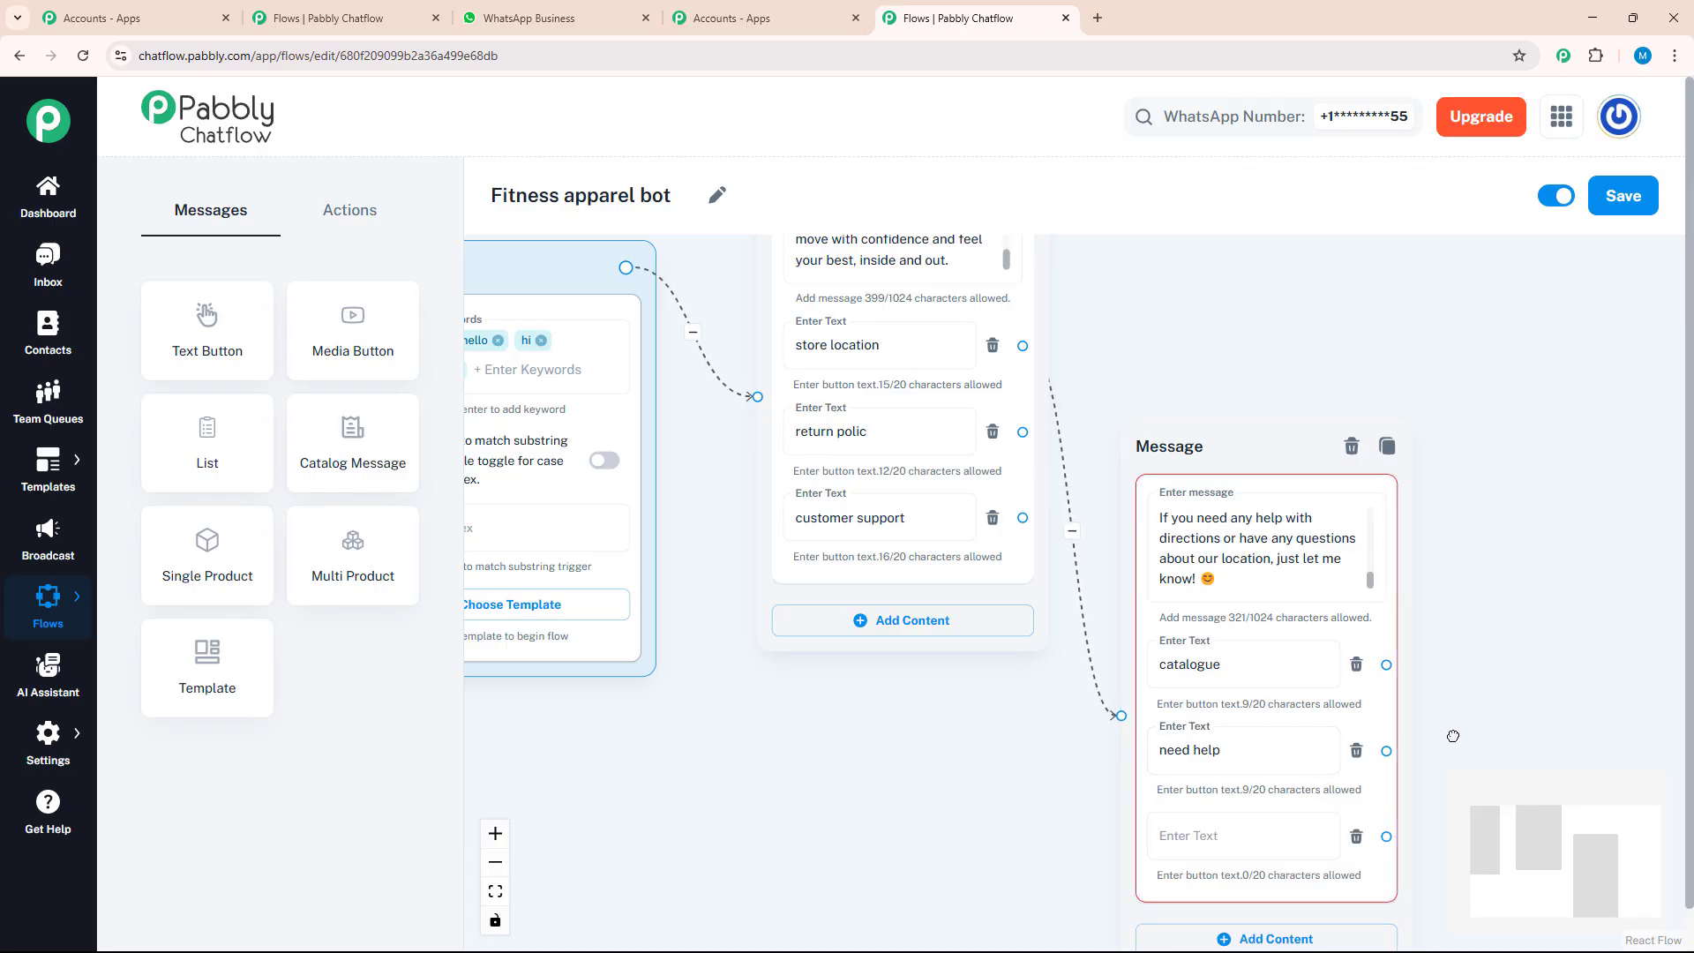
Branch from the "catalogue" button to a new Media message and set its media type to Document
drag(1438, 428, 1187, 565)
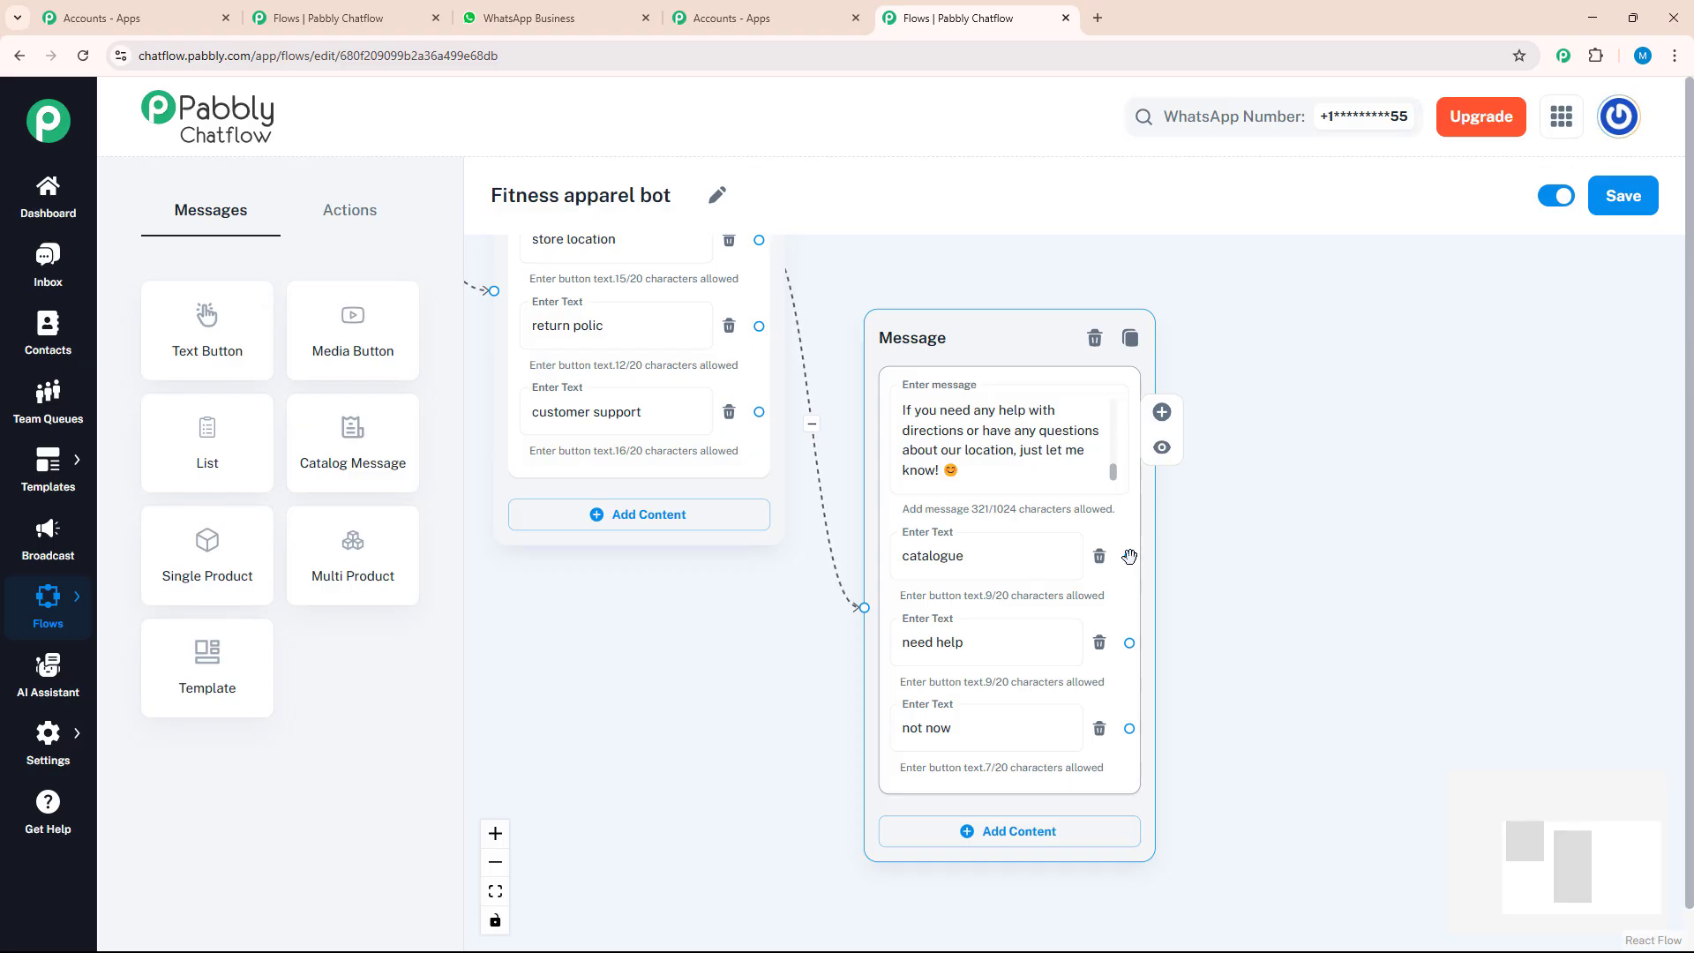
drag(1129, 556, 1337, 473)
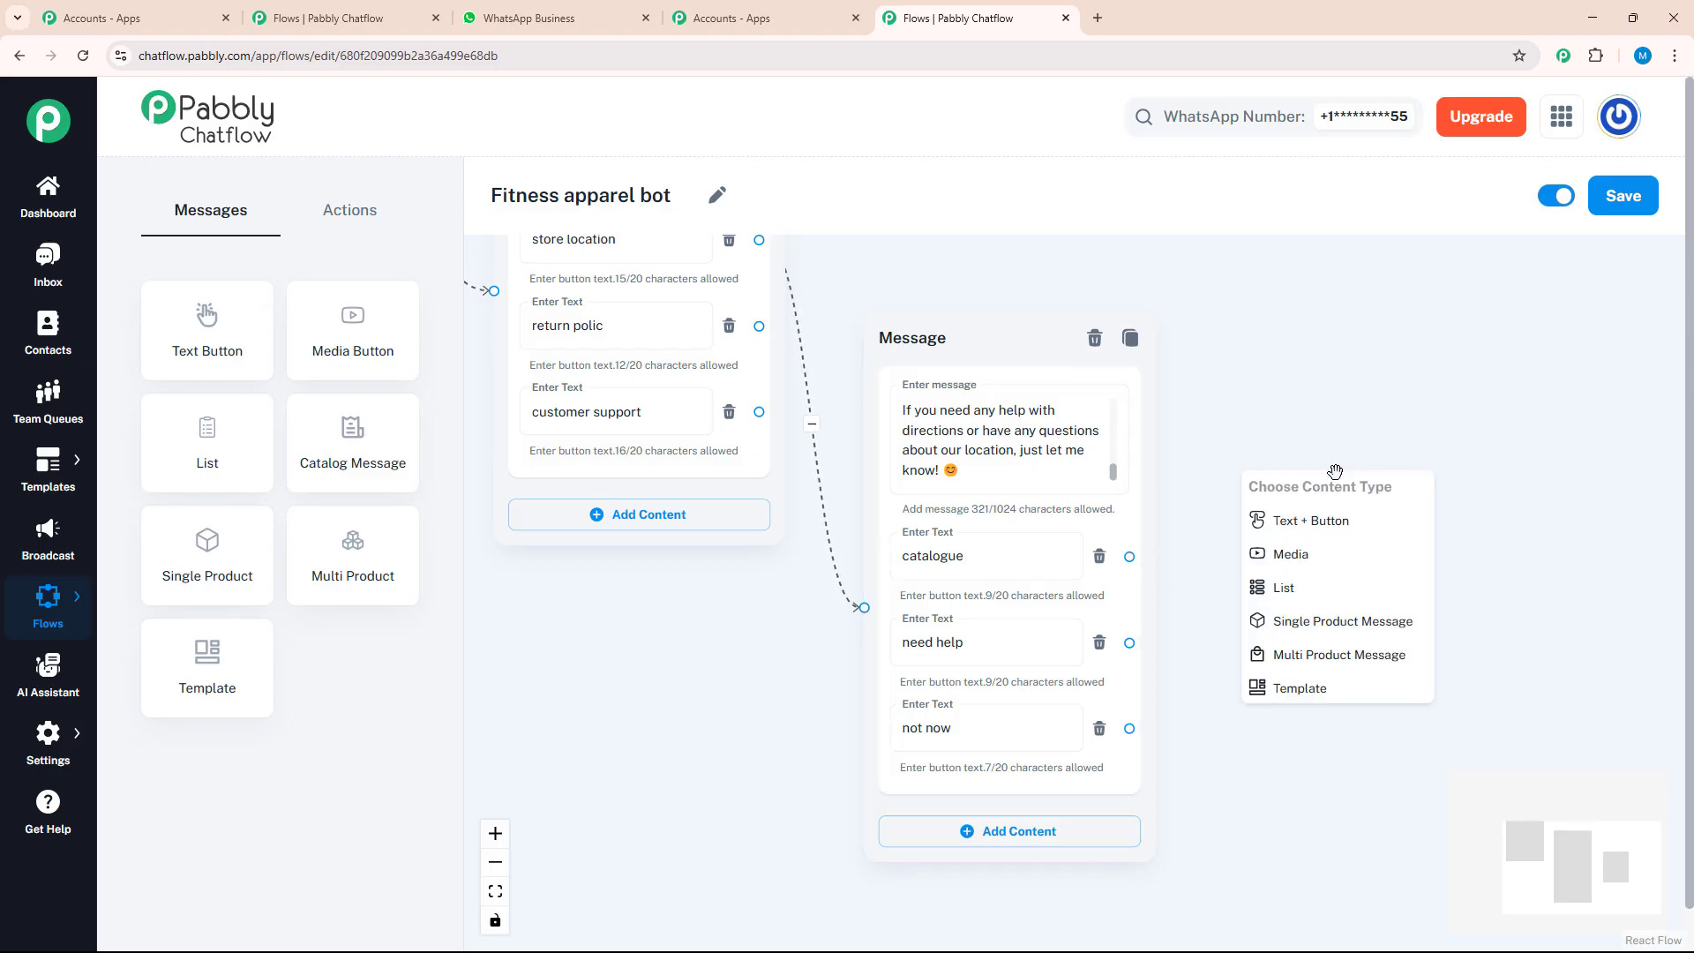
click(1281, 554)
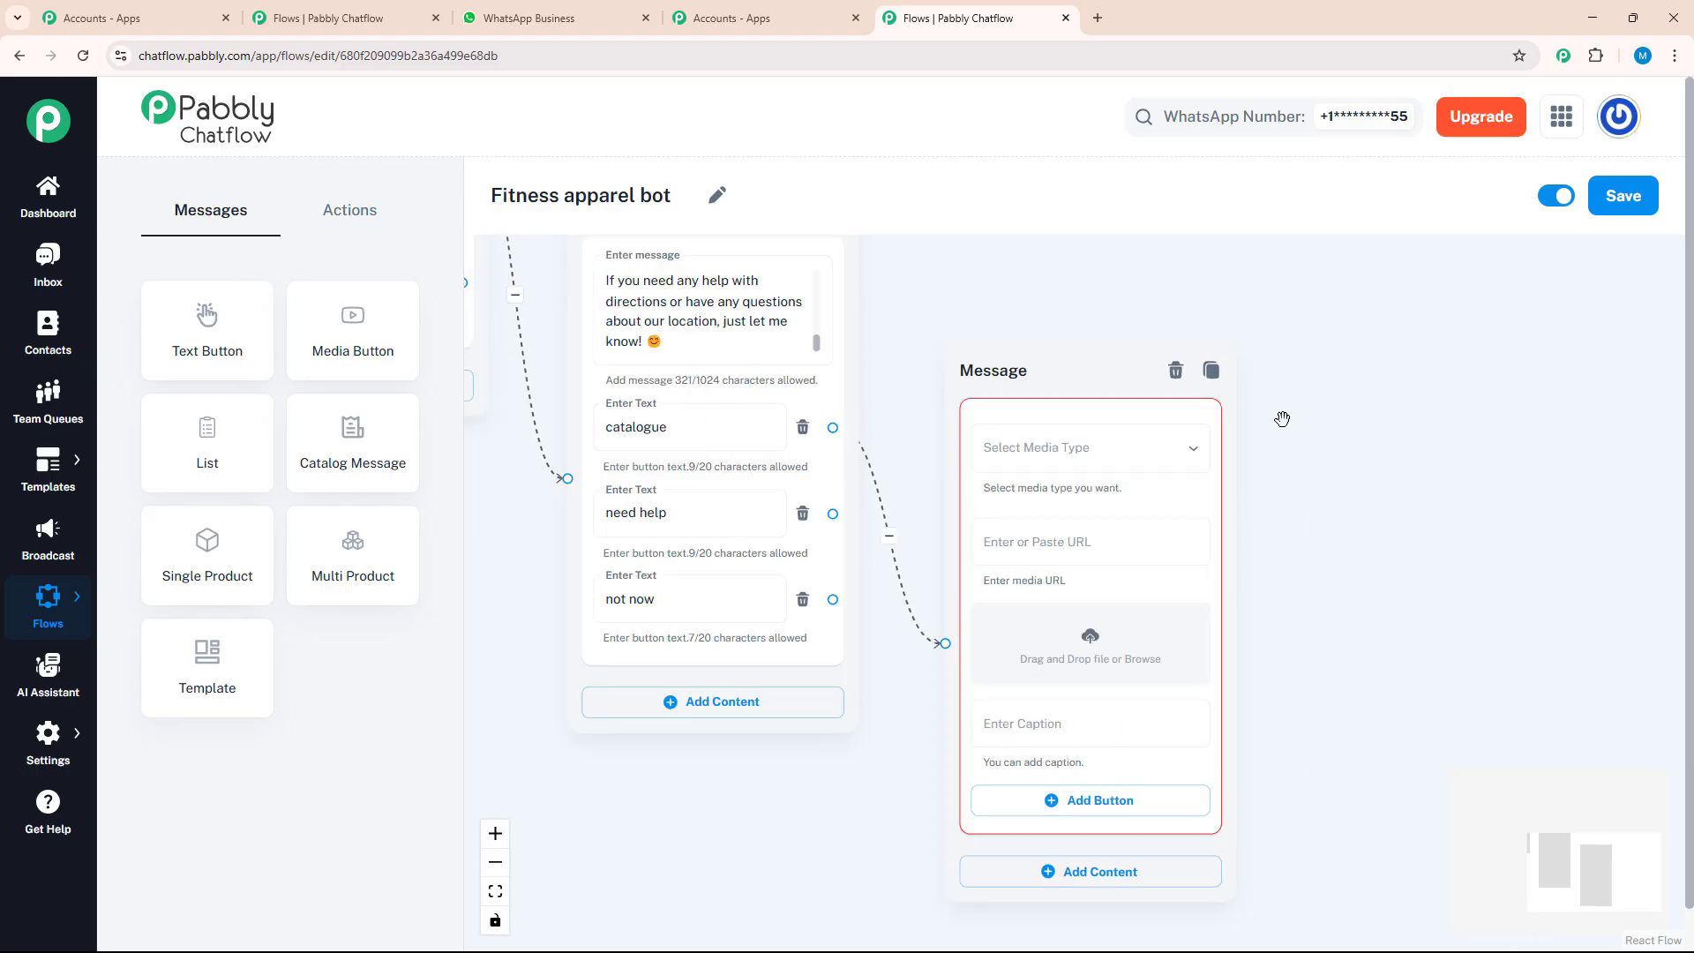
click(1192, 457)
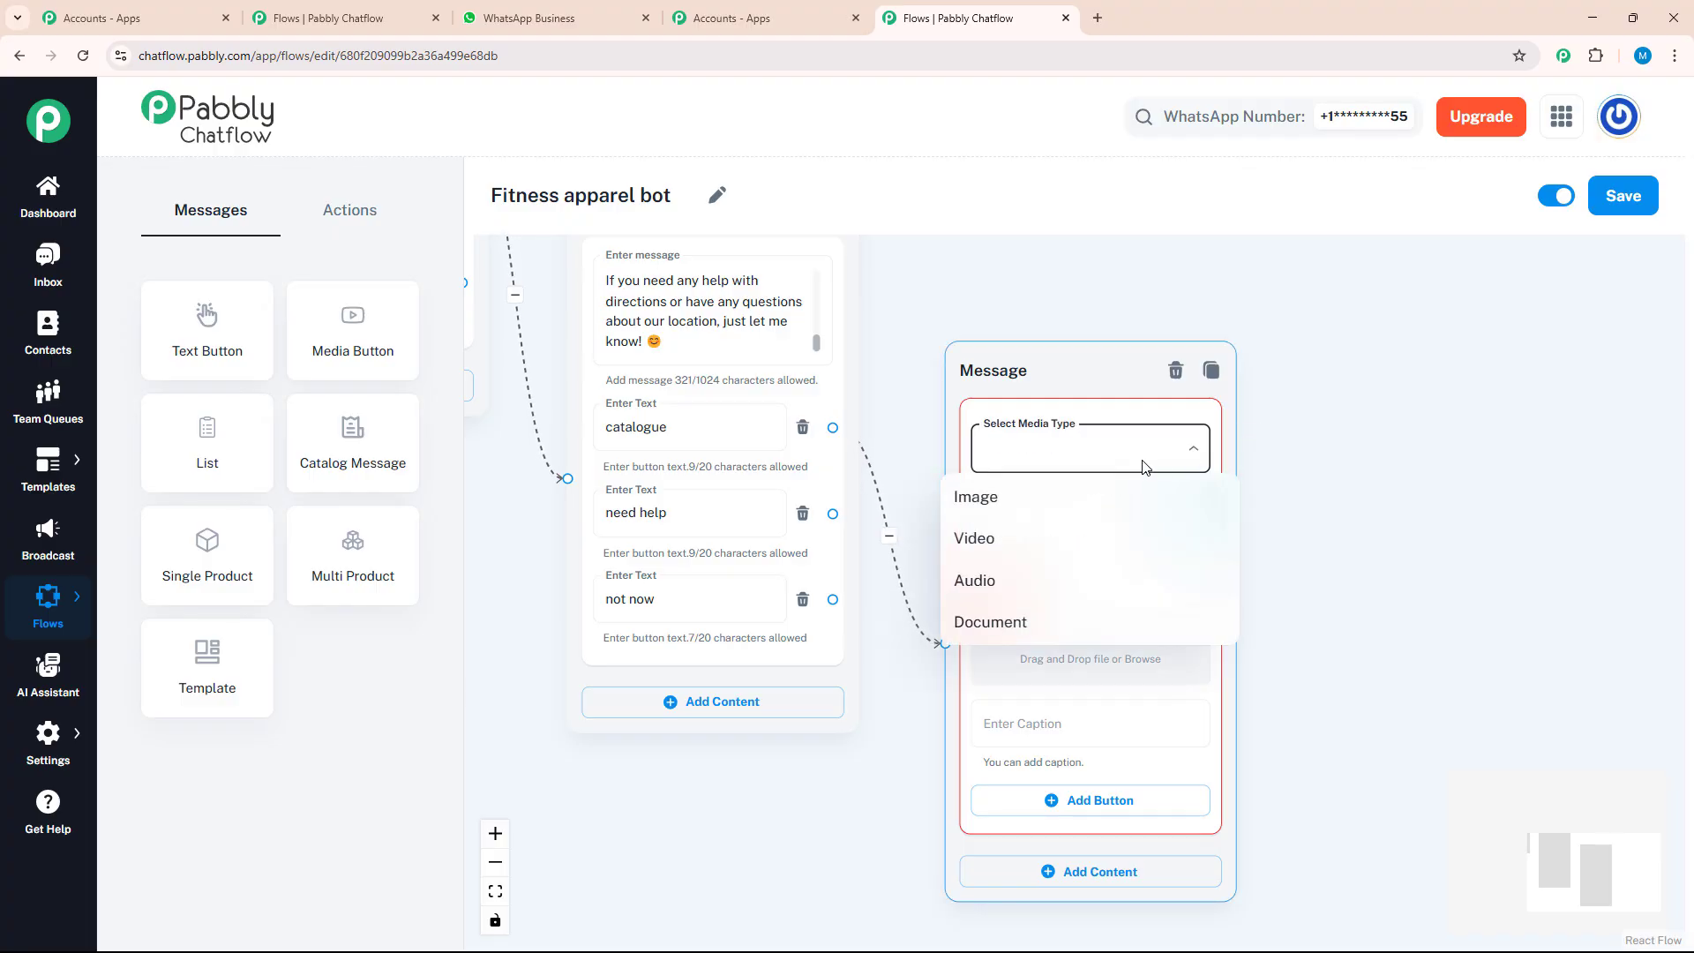
click(1022, 622)
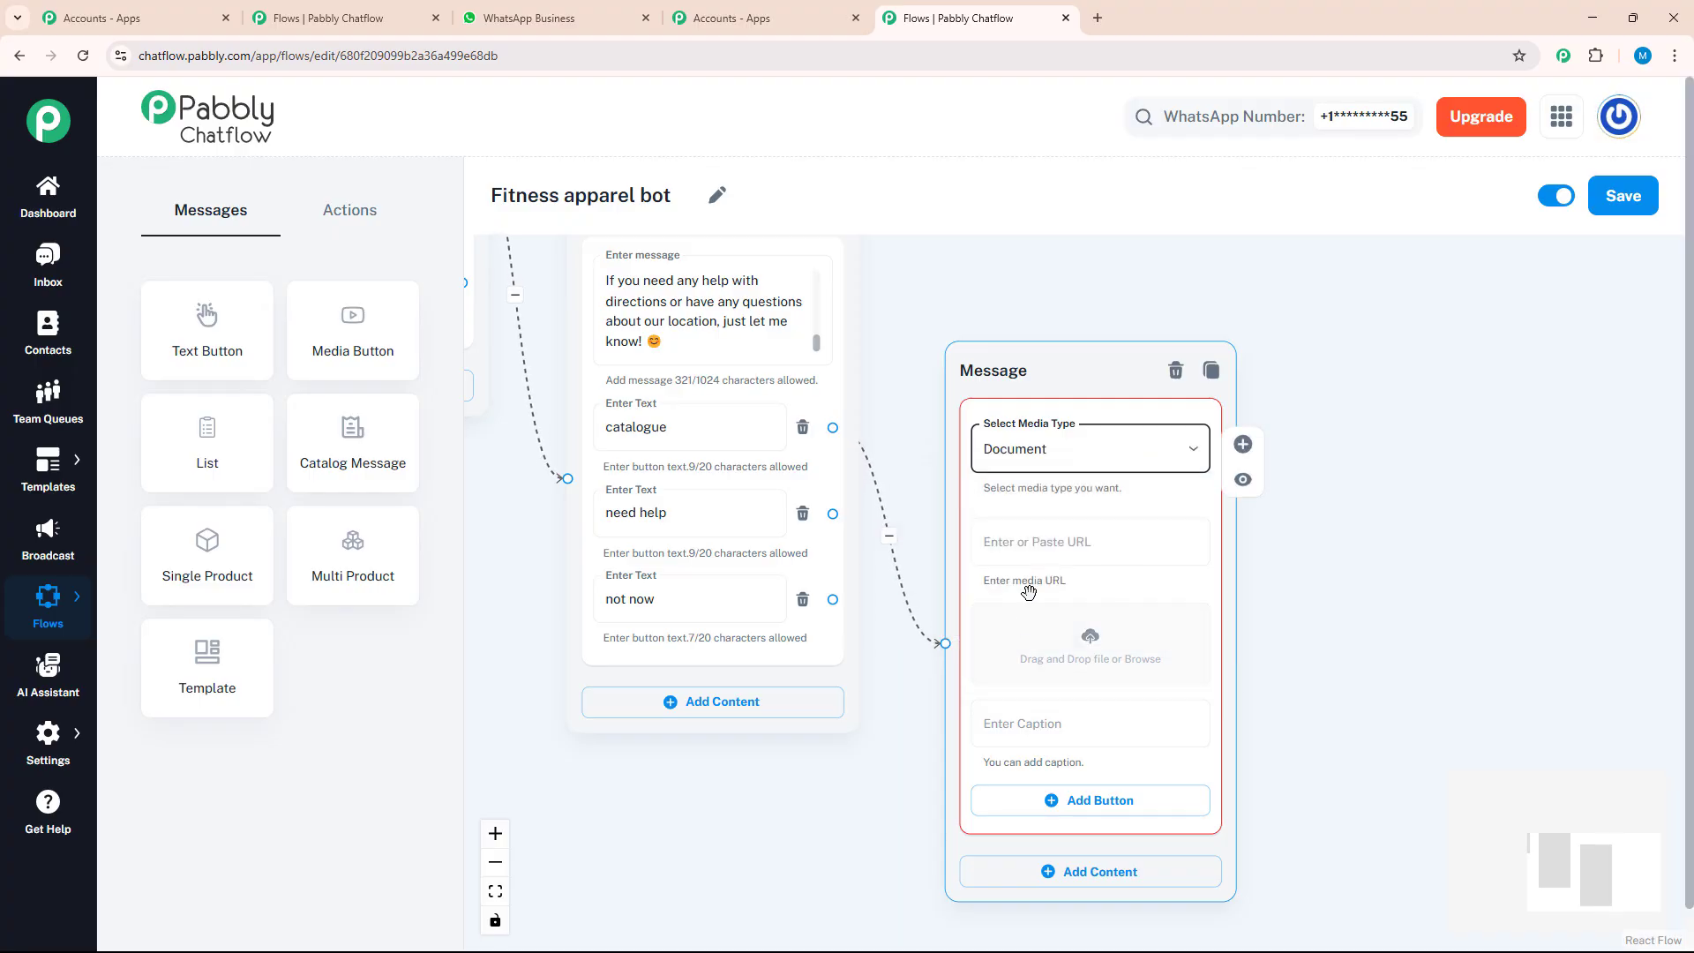
Switch to the catalogue document in Google Docs and check the link-sharing access and role in its share settings
click(1094, 645)
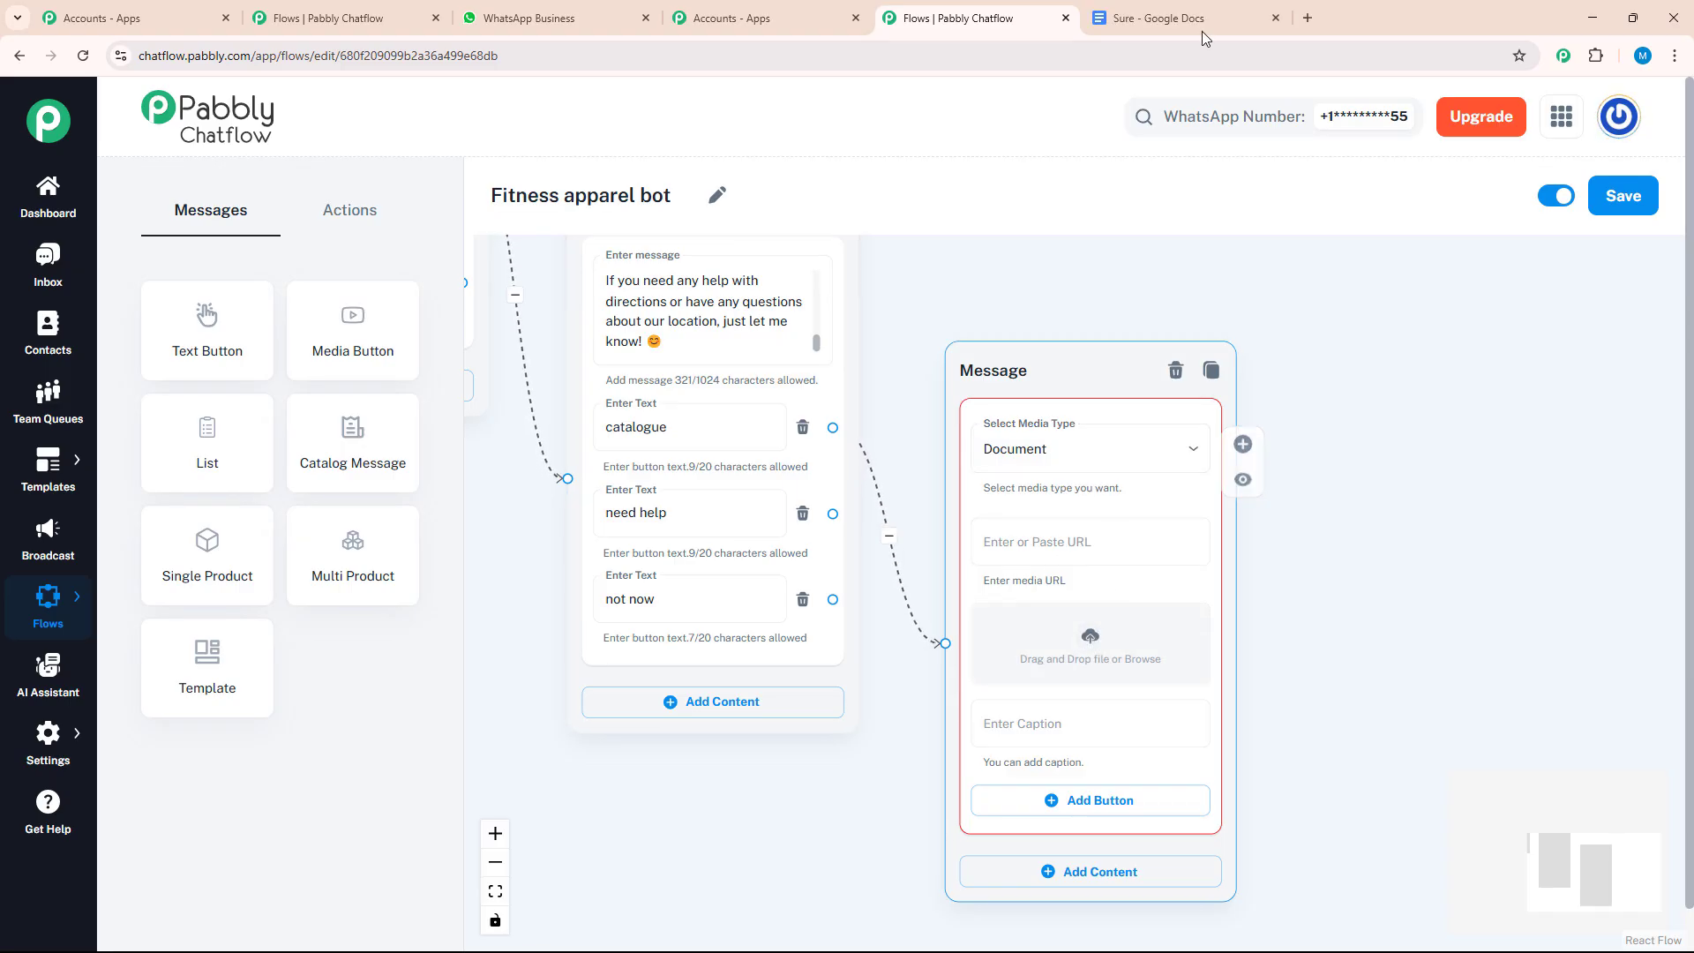
click(1129, 23)
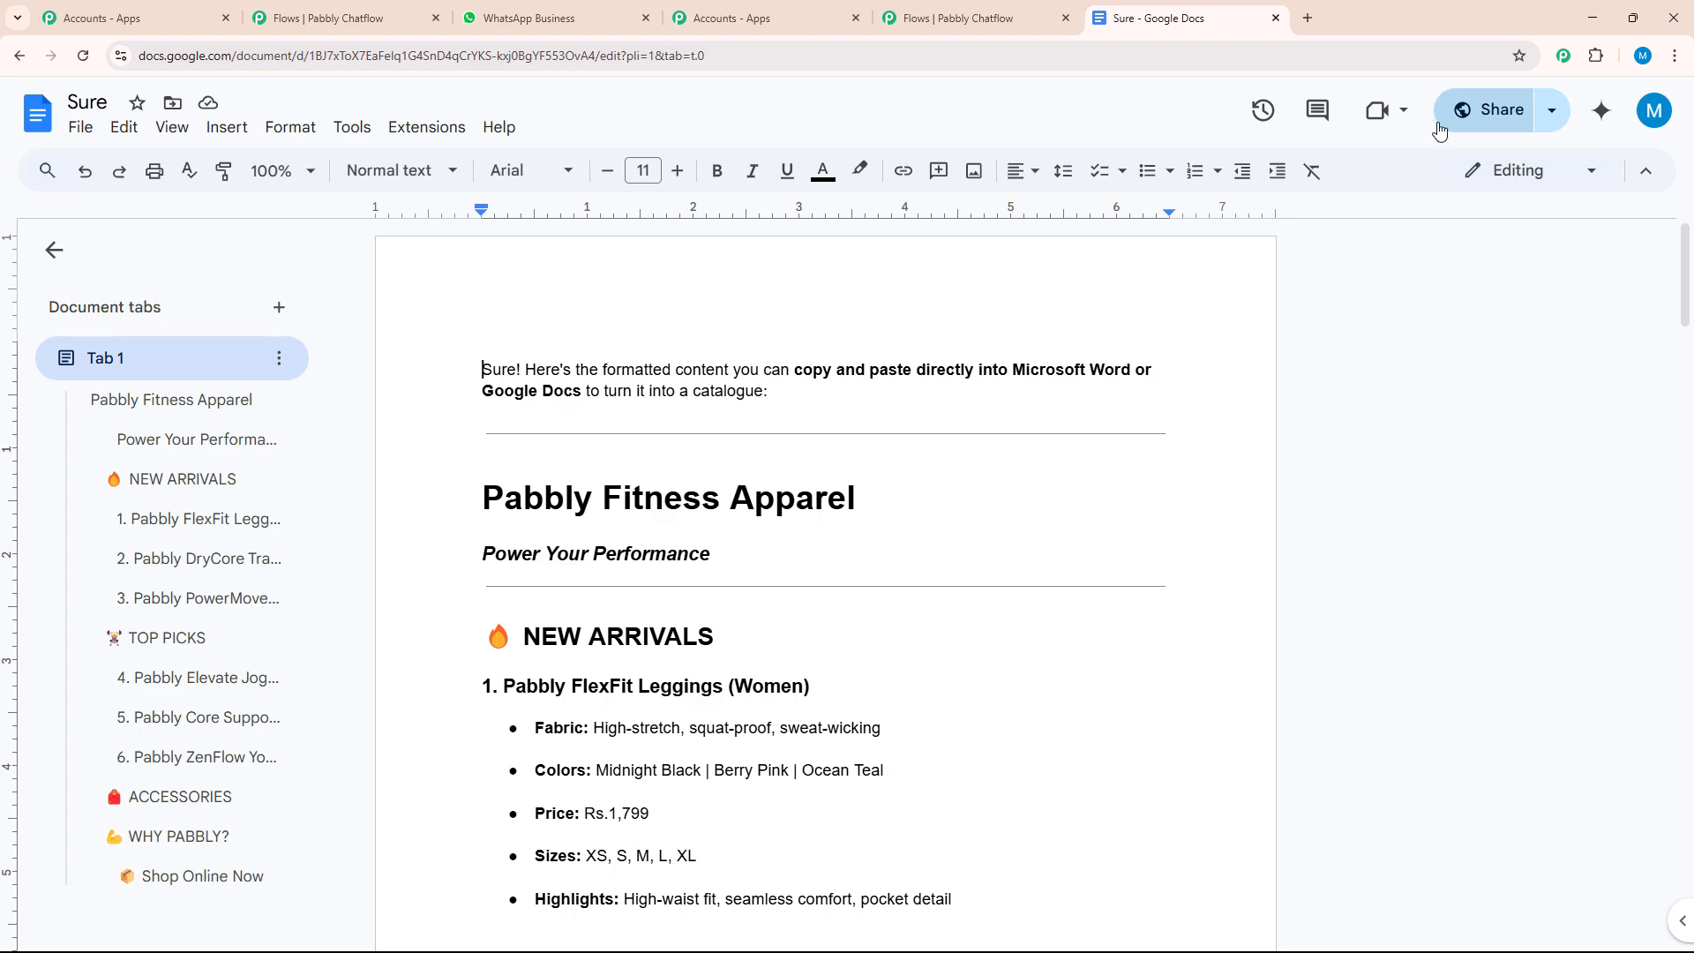
click(1490, 110)
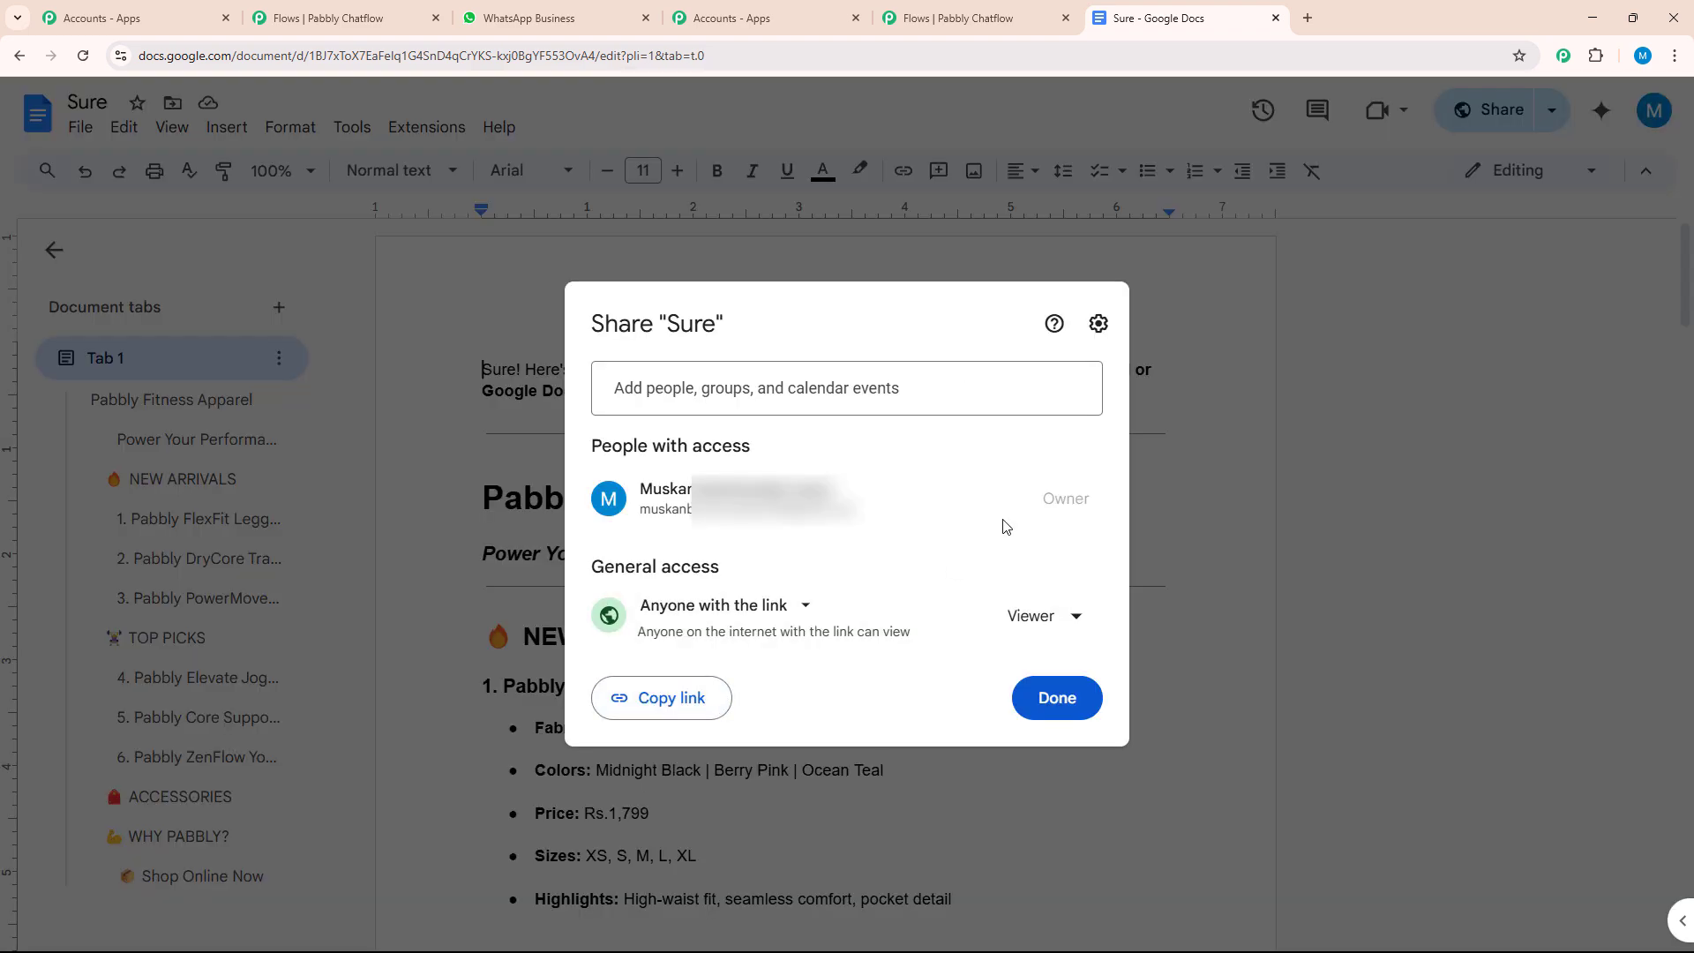
click(1045, 621)
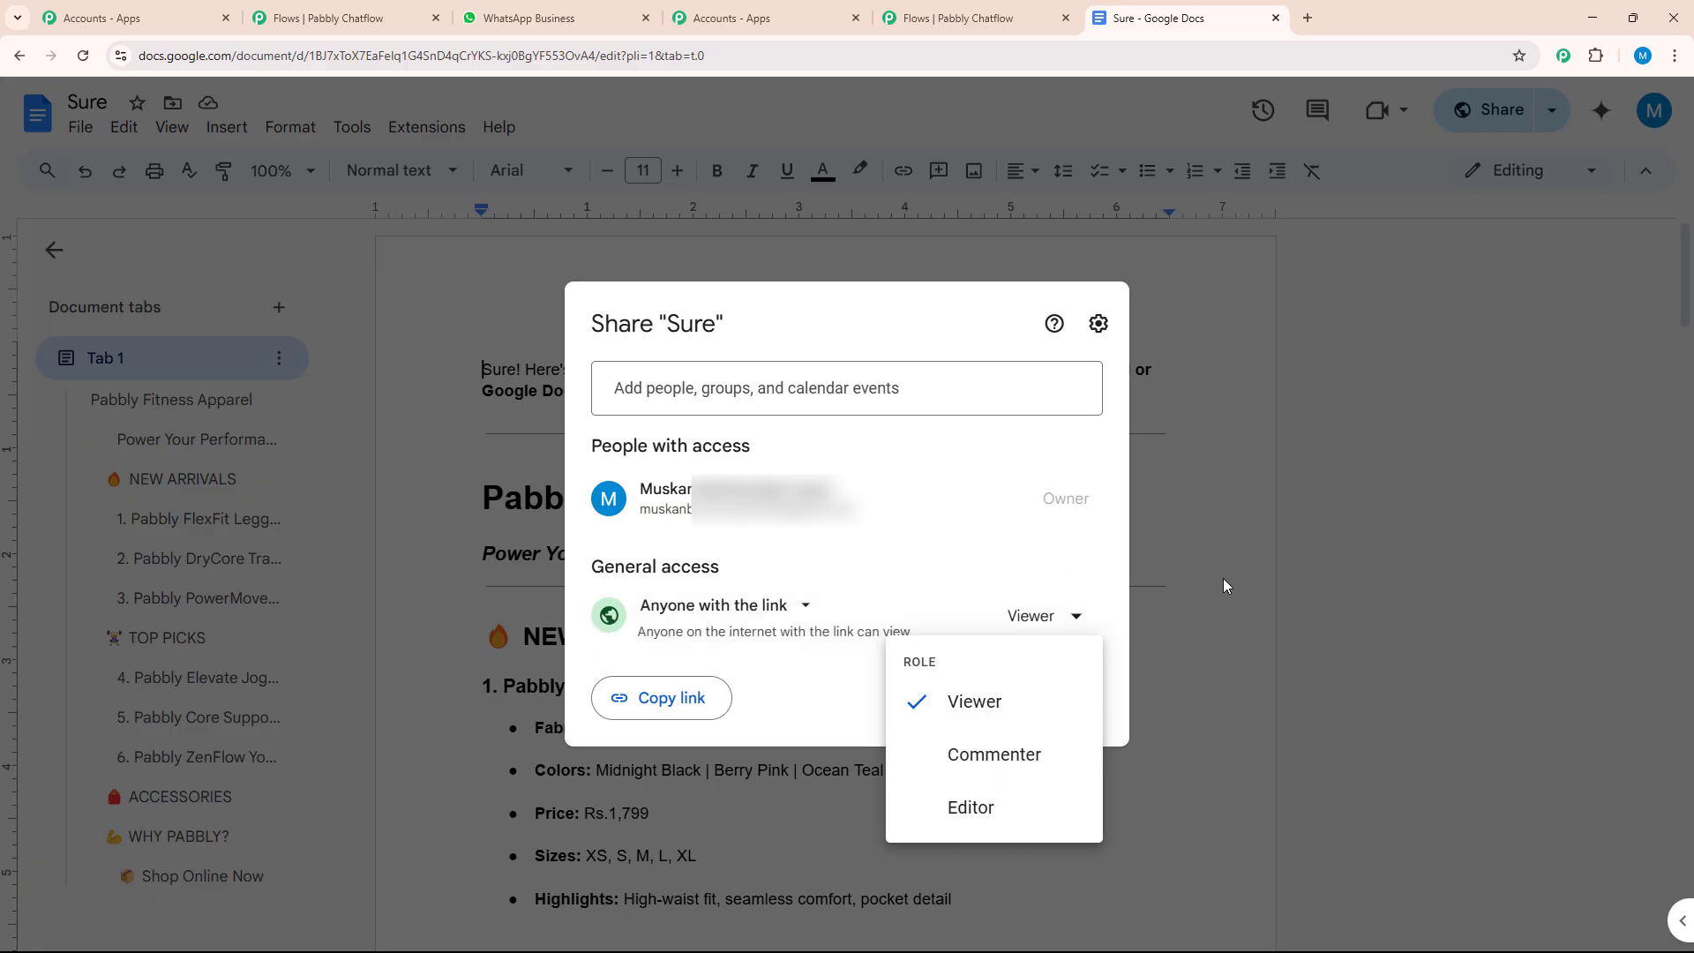
Return to the flow in Pabbly Chatflow and paste the catalogue document's sharing link as the media URL
click(950, 19)
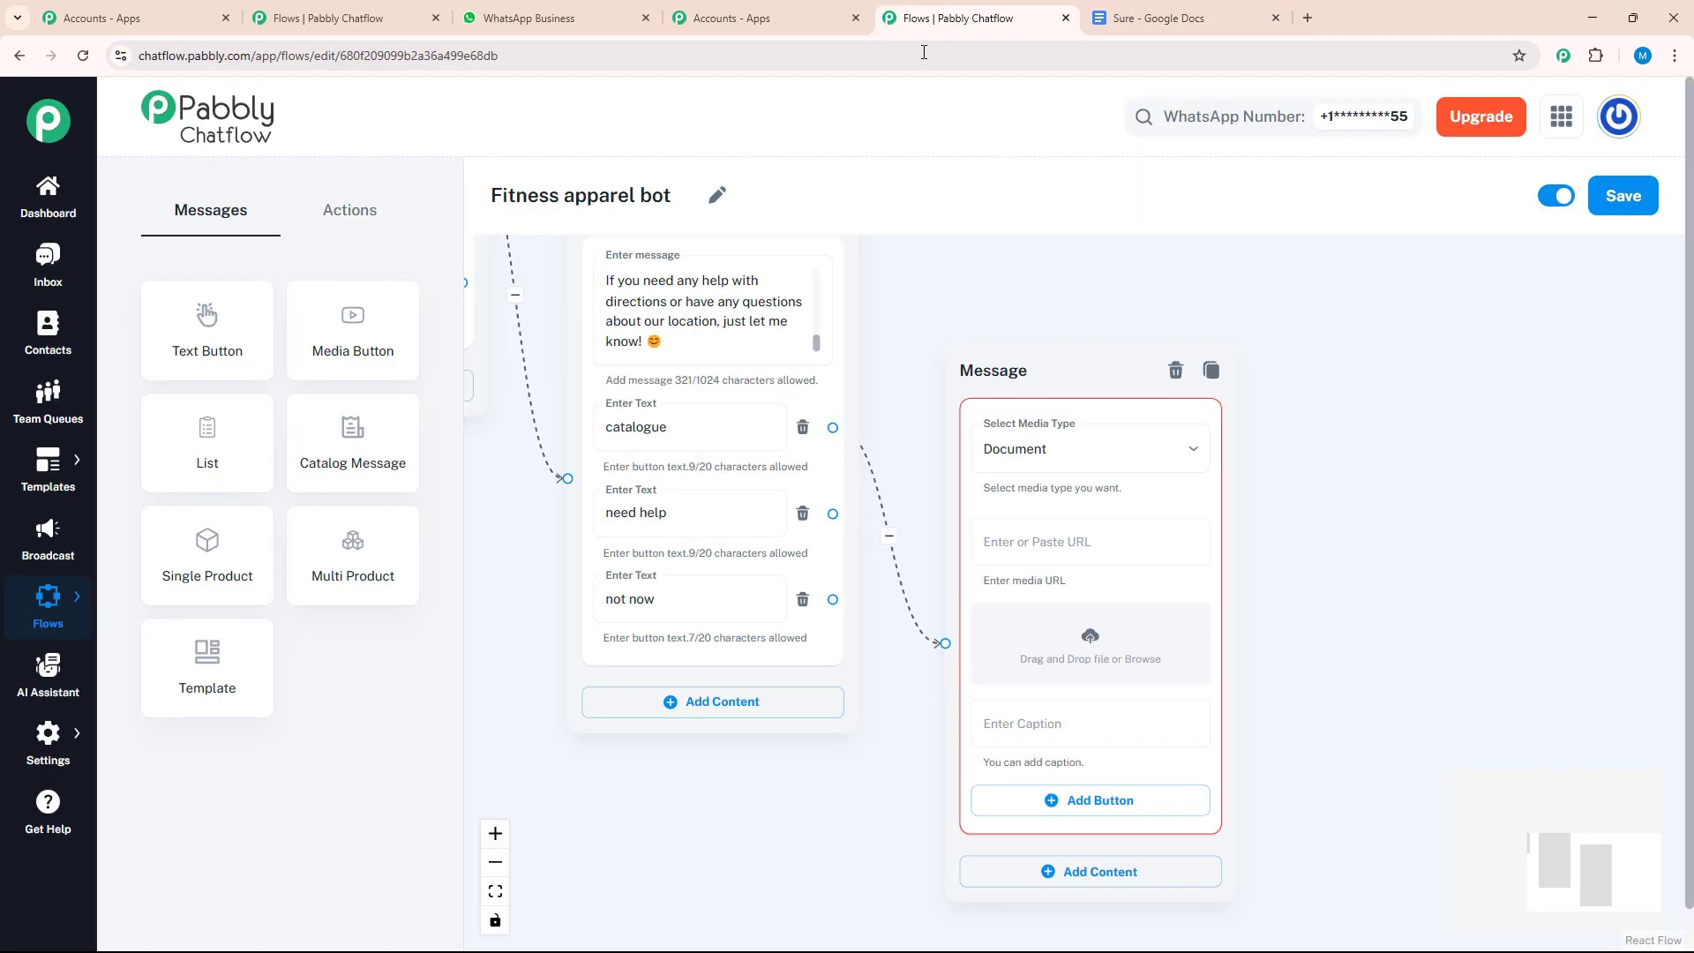
click(986, 531)
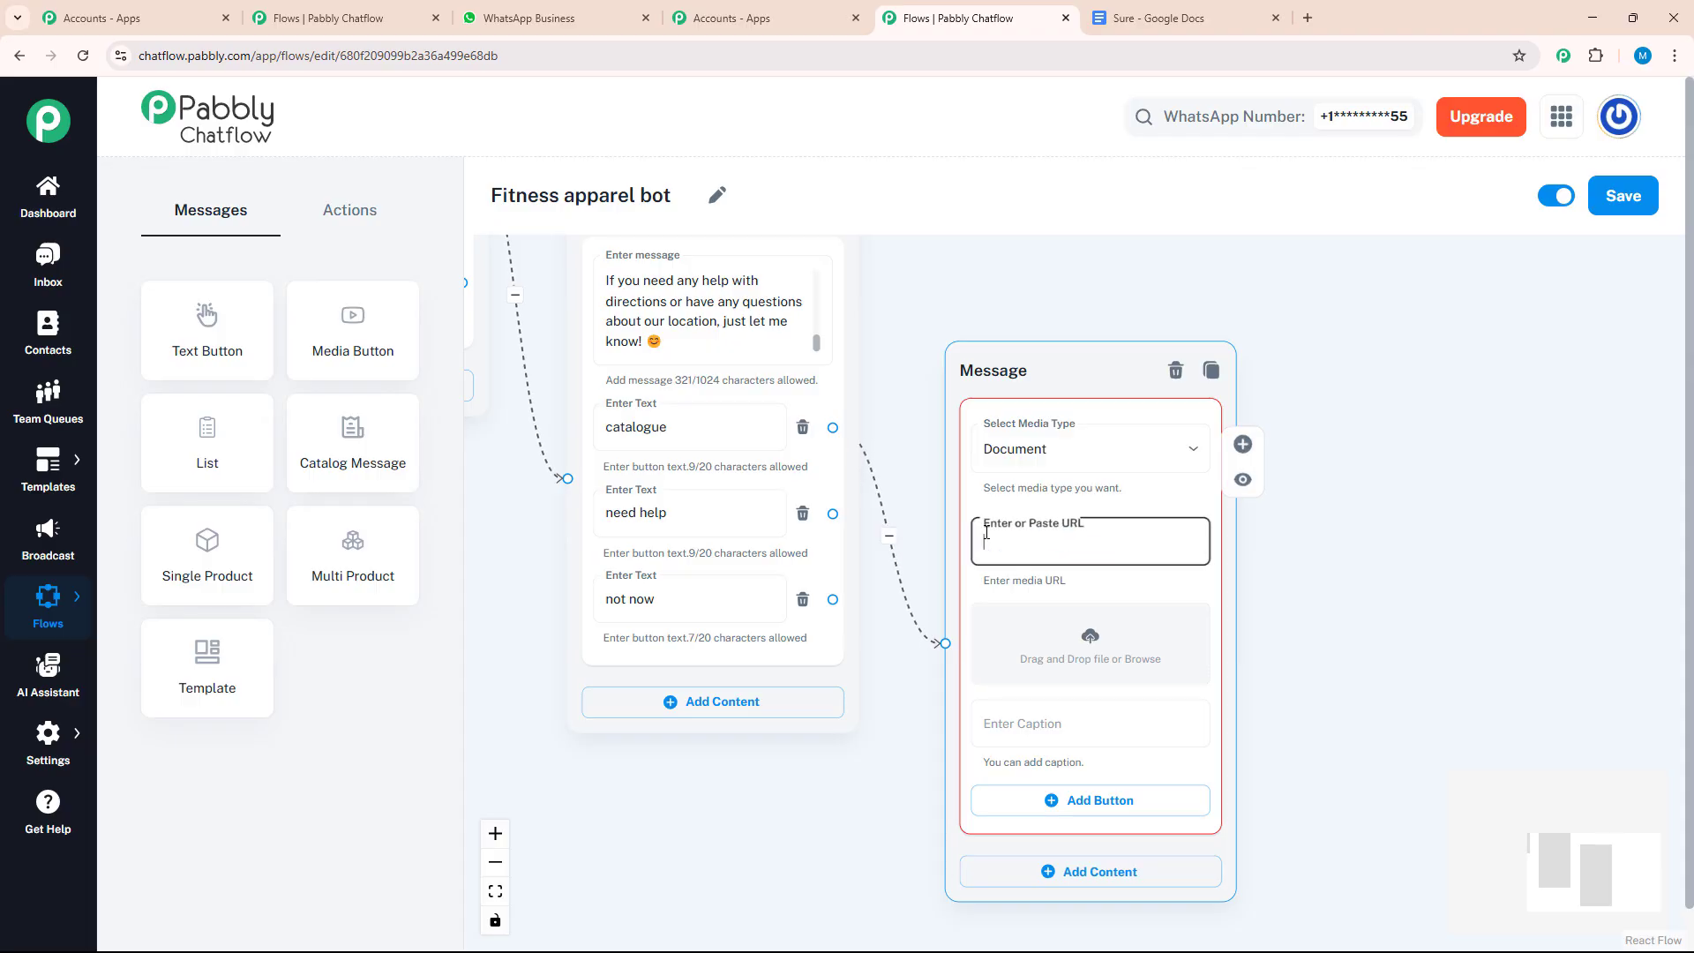
key(ctrl+v)
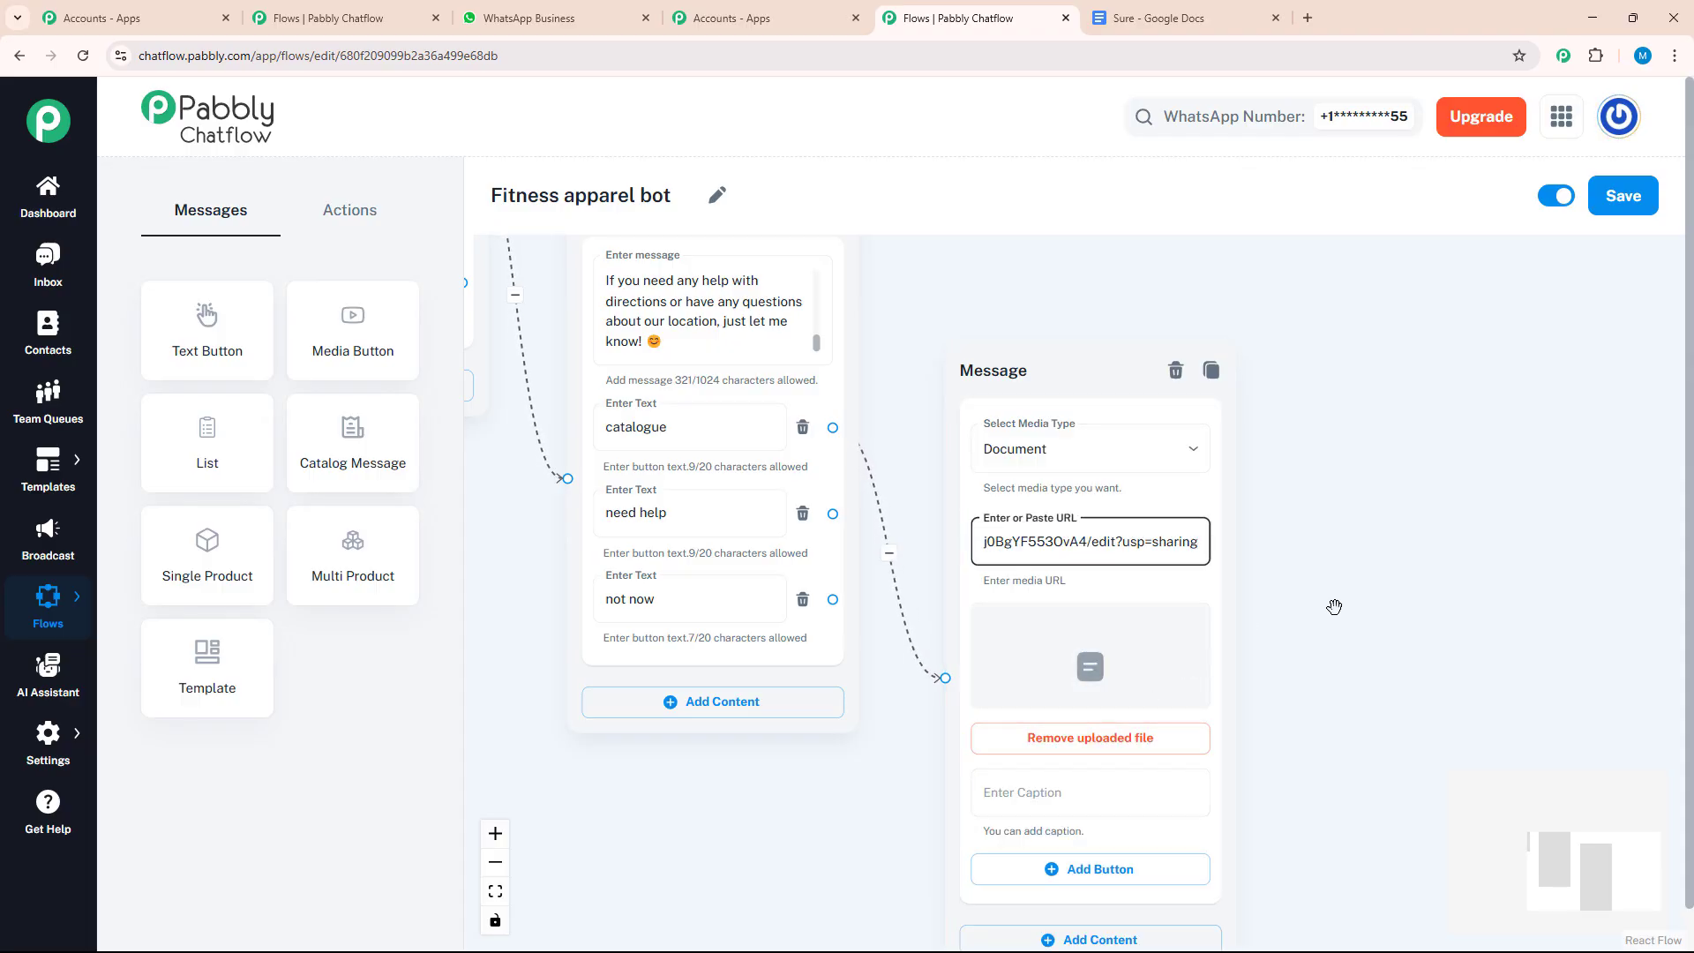
Caption the document message "catalogue" and leave it without a reply button, deleting the empty one
drag(1331, 605, 1312, 429)
scroll(1252, 445, down, 3)
click(1124, 502)
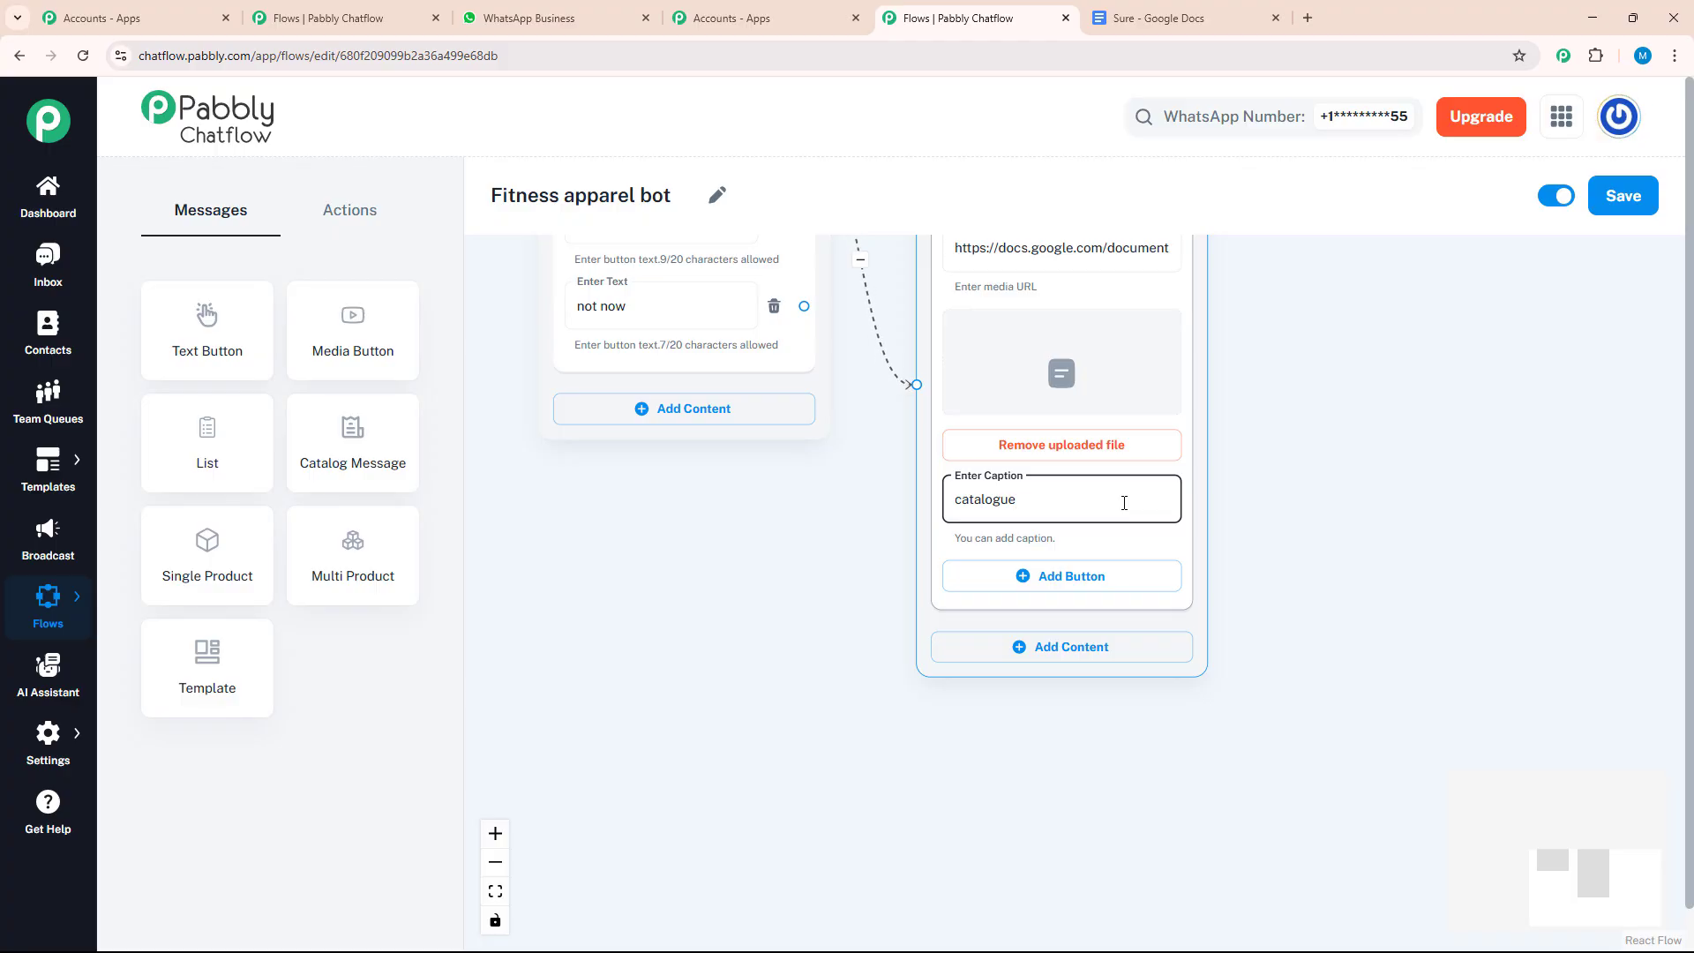
click(1065, 578)
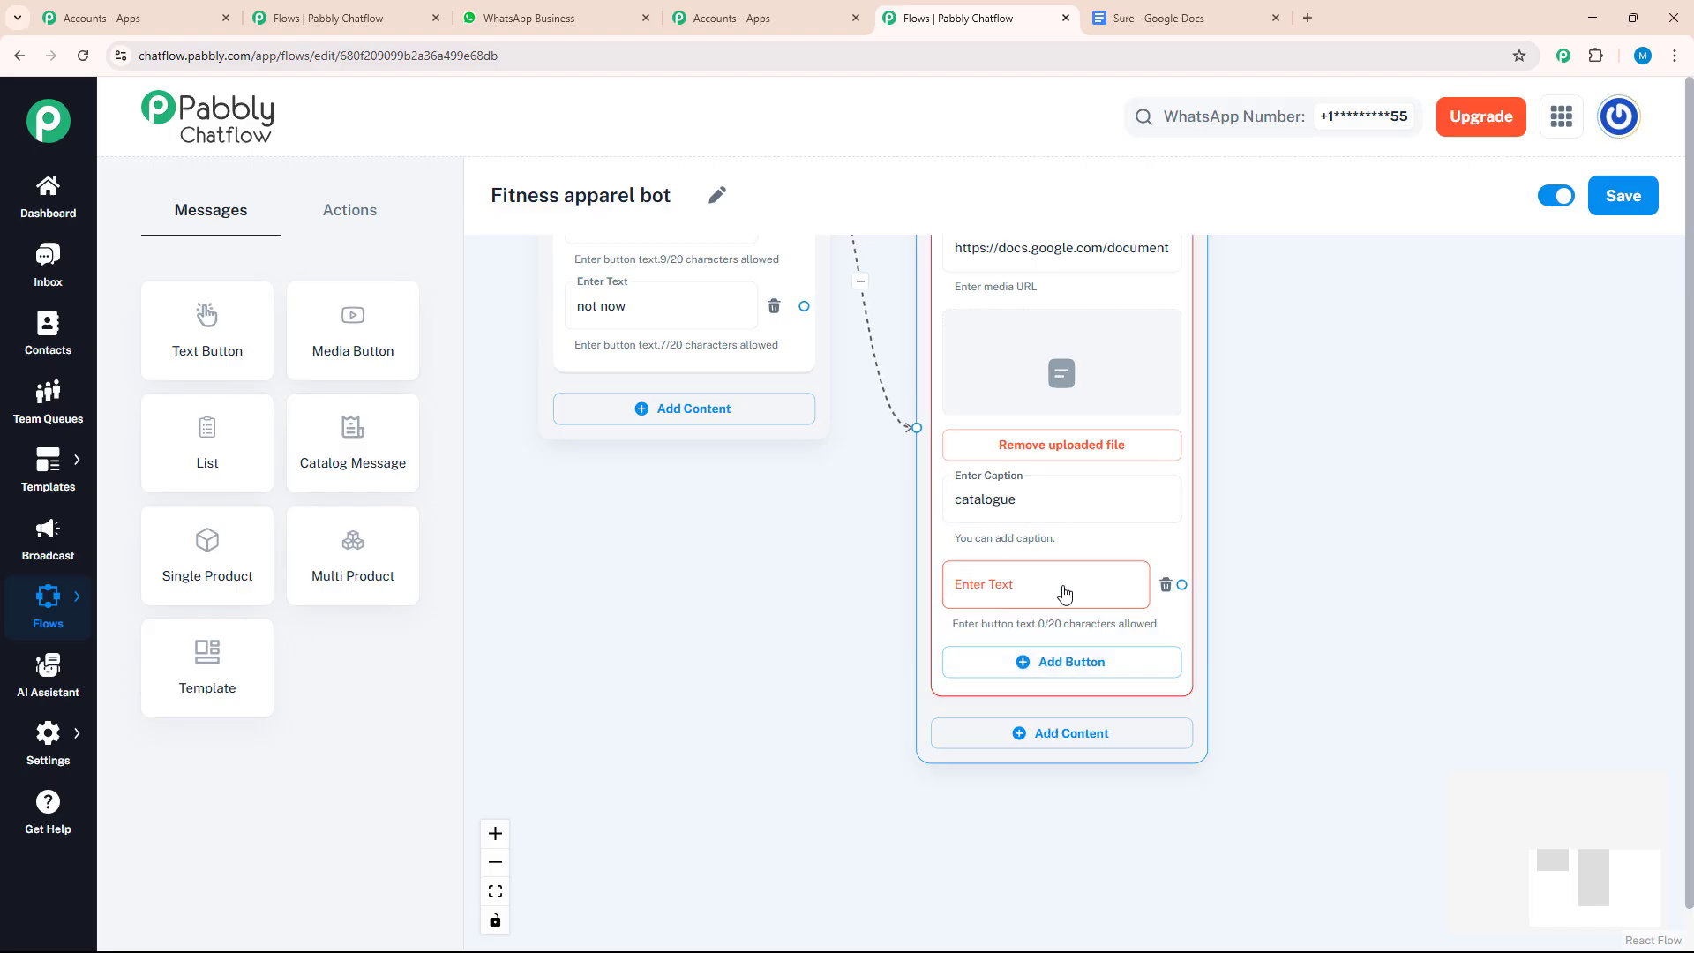
click(1164, 586)
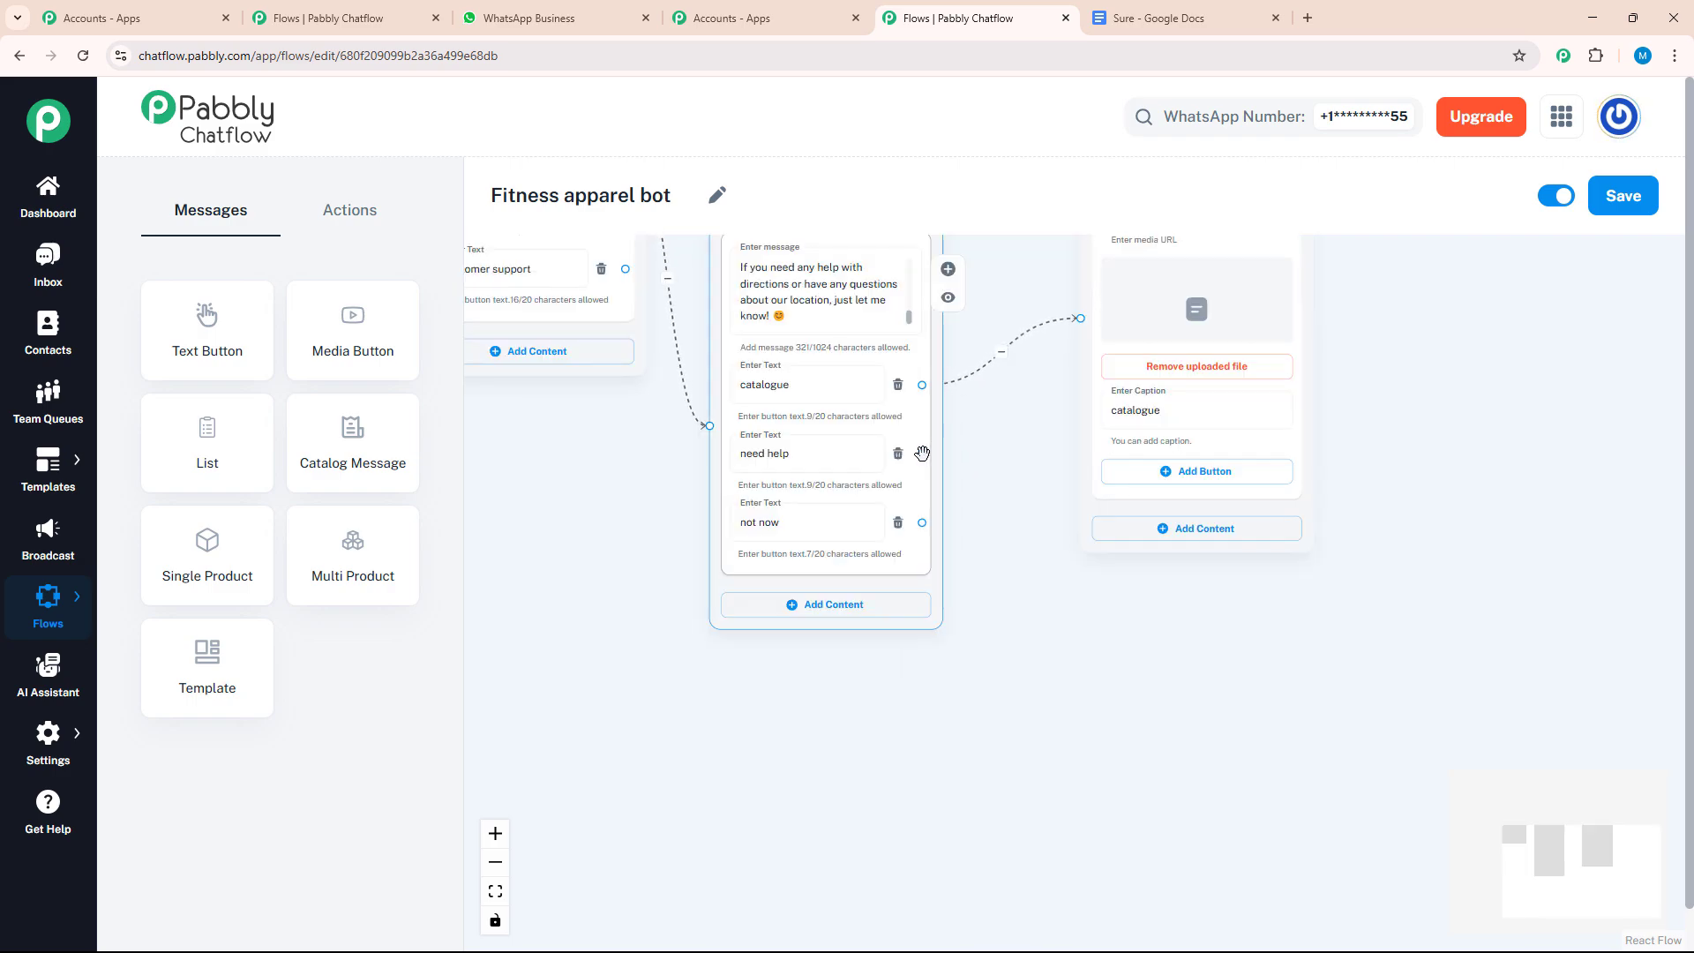
Branch from the store location message's "need help" button to a new Text + Button message
drag(922, 453, 1121, 679)
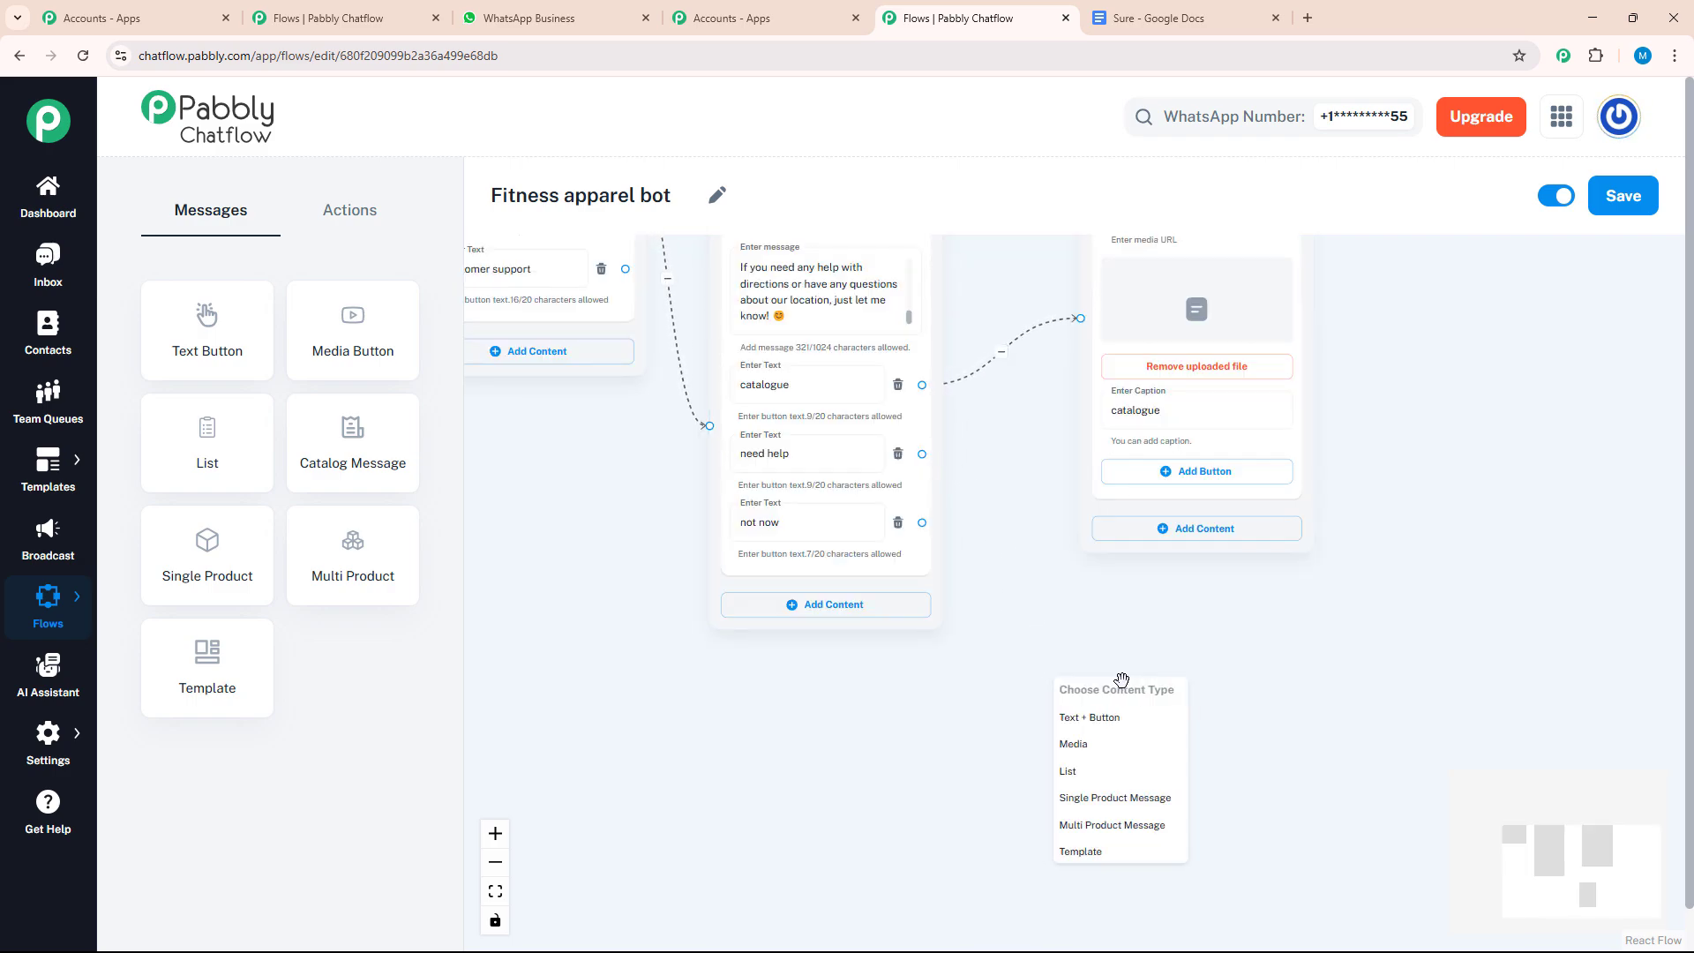
click(1139, 726)
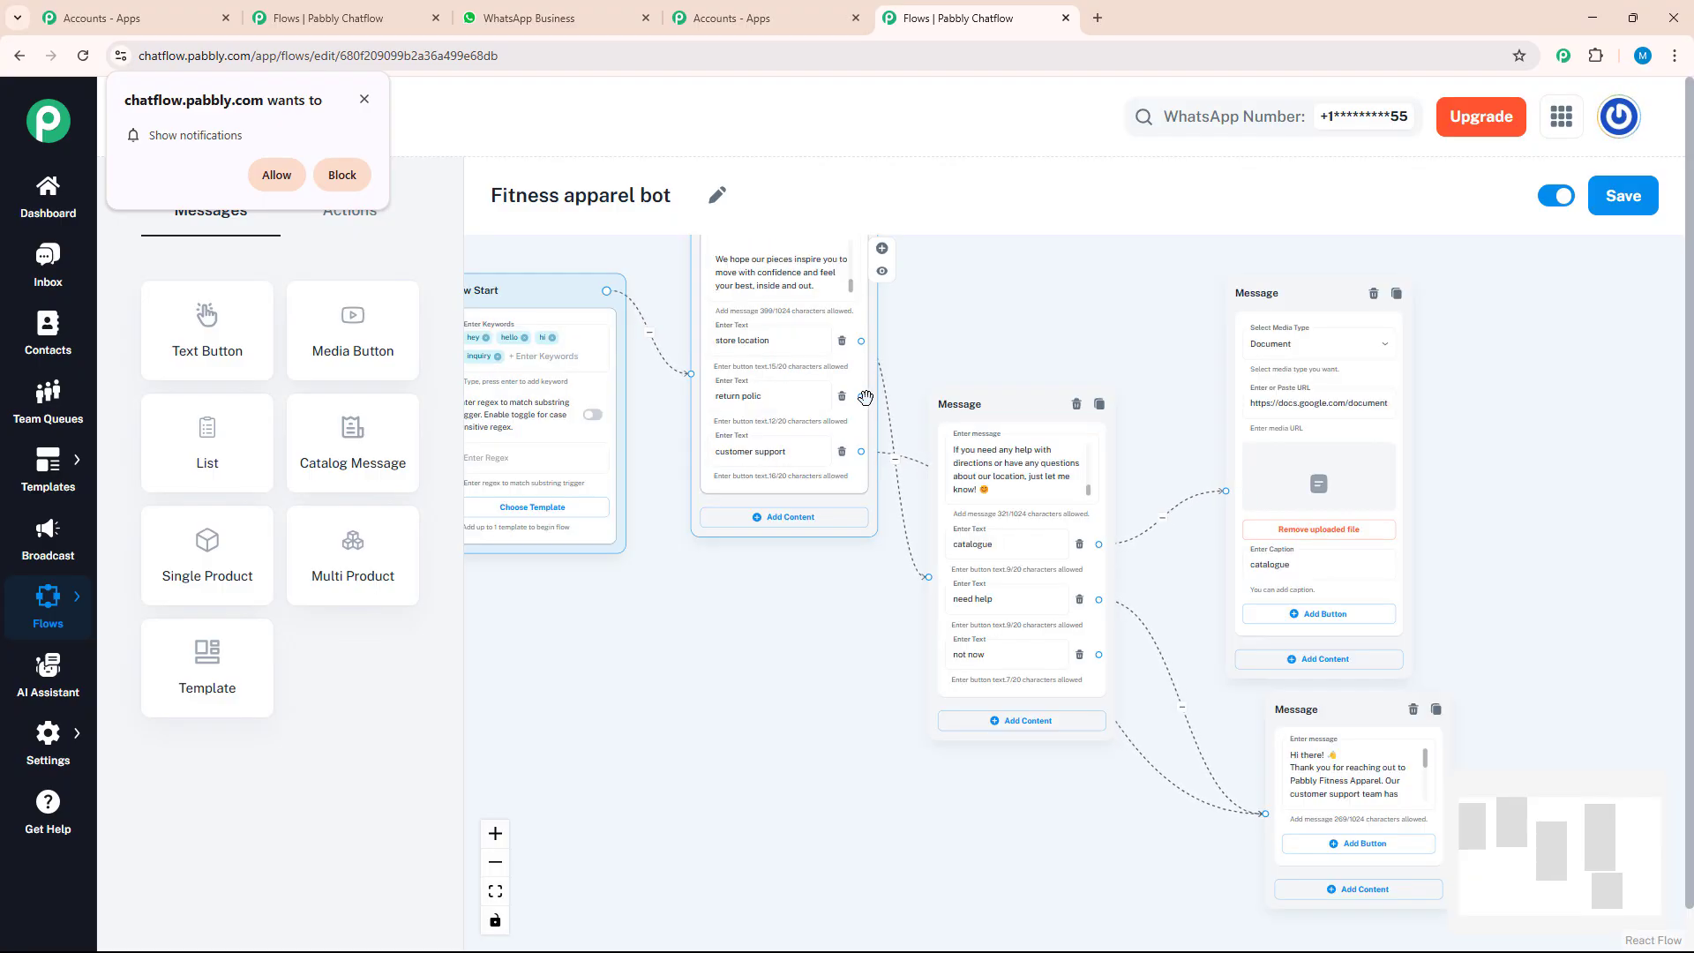
Branch from the welcome message's "return polic" button to a new Text + Button message and position it above the store location message
drag(862, 398, 1003, 305)
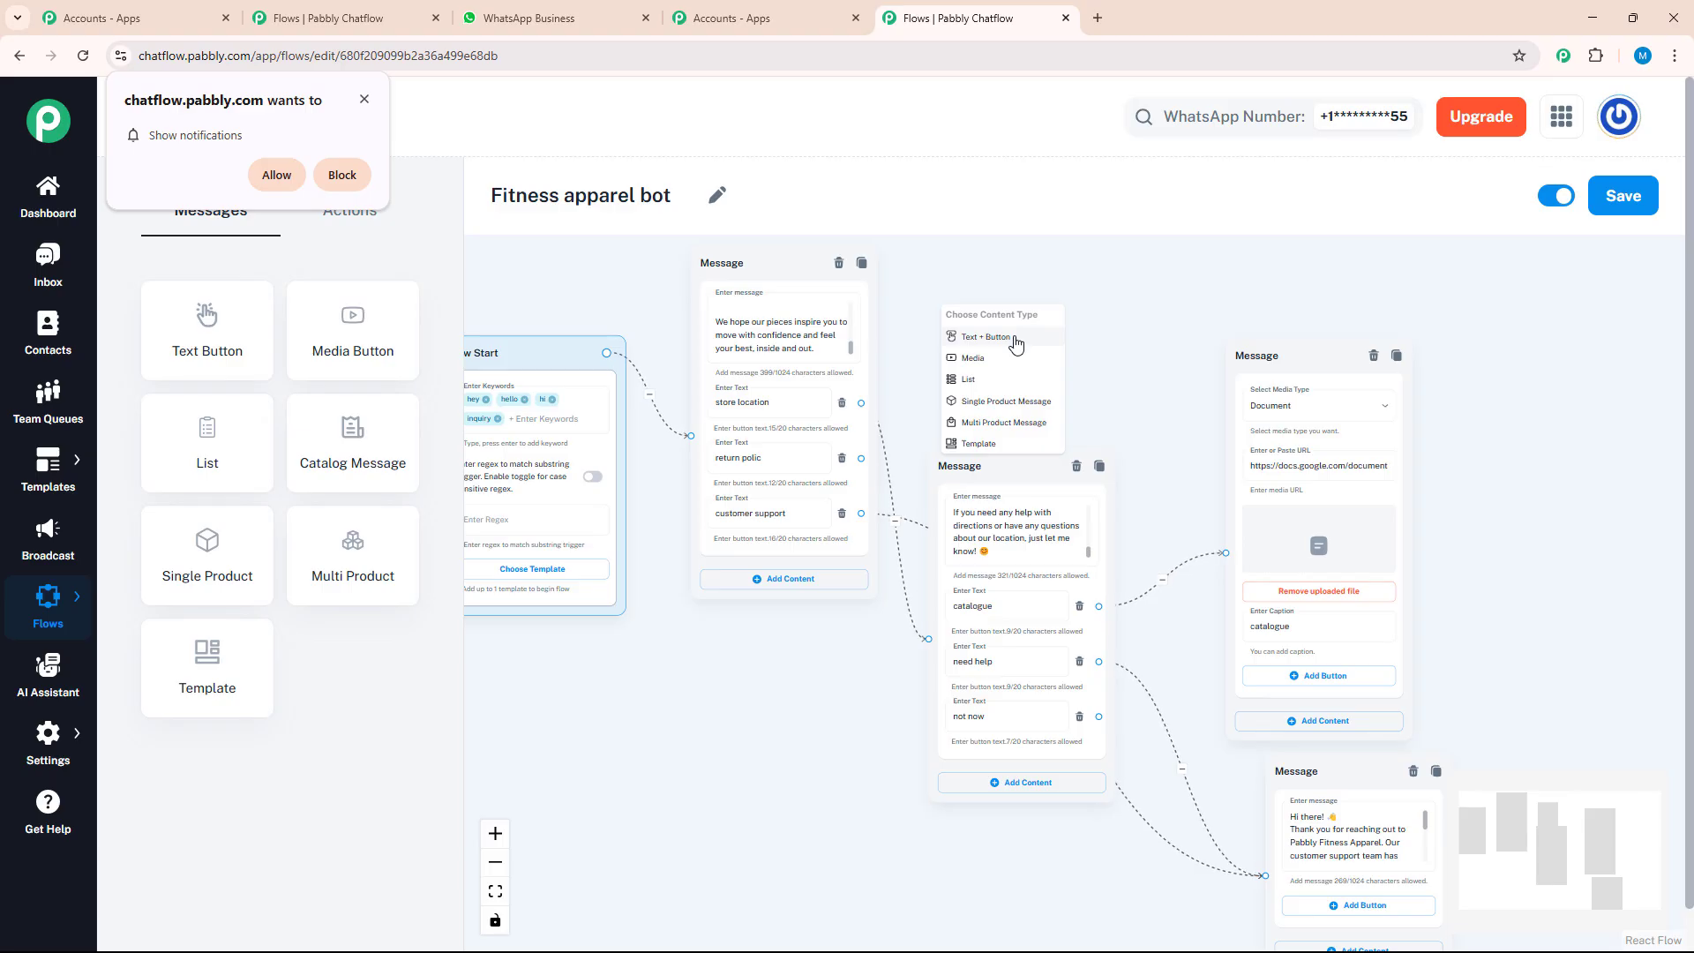
click(1015, 339)
drag(1014, 329, 1078, 256)
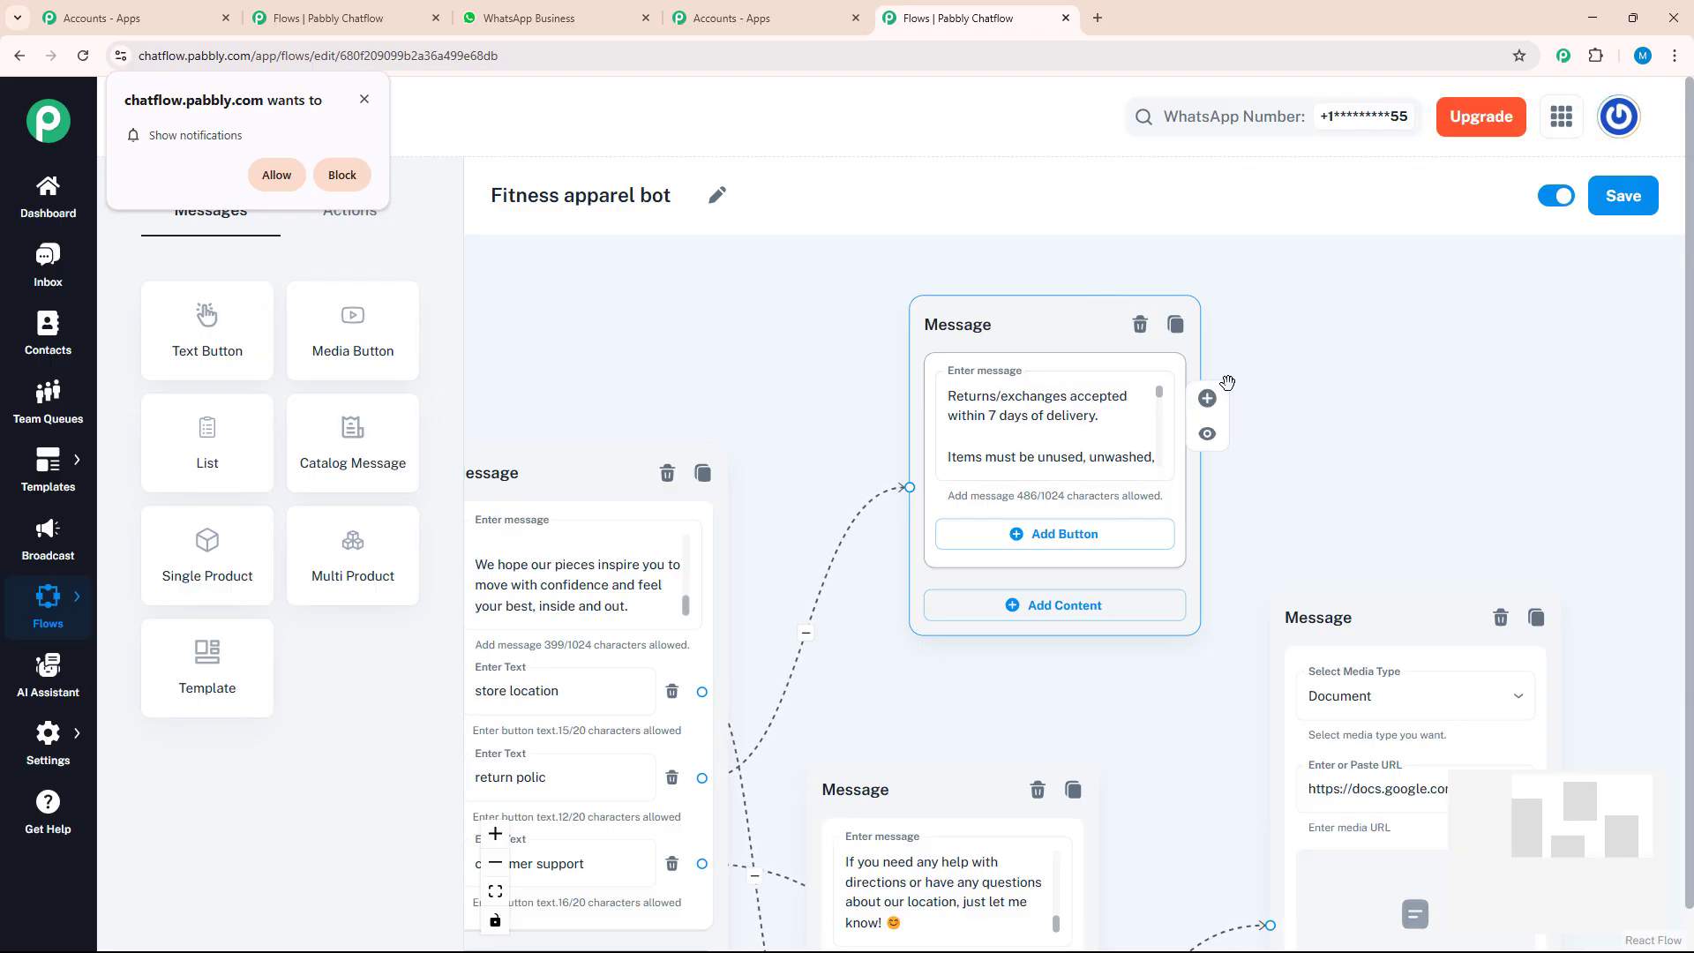
Add two reply buttons to the returns and exchanges message: "need more help" and "not now"
scroll(1227, 388, down, 3)
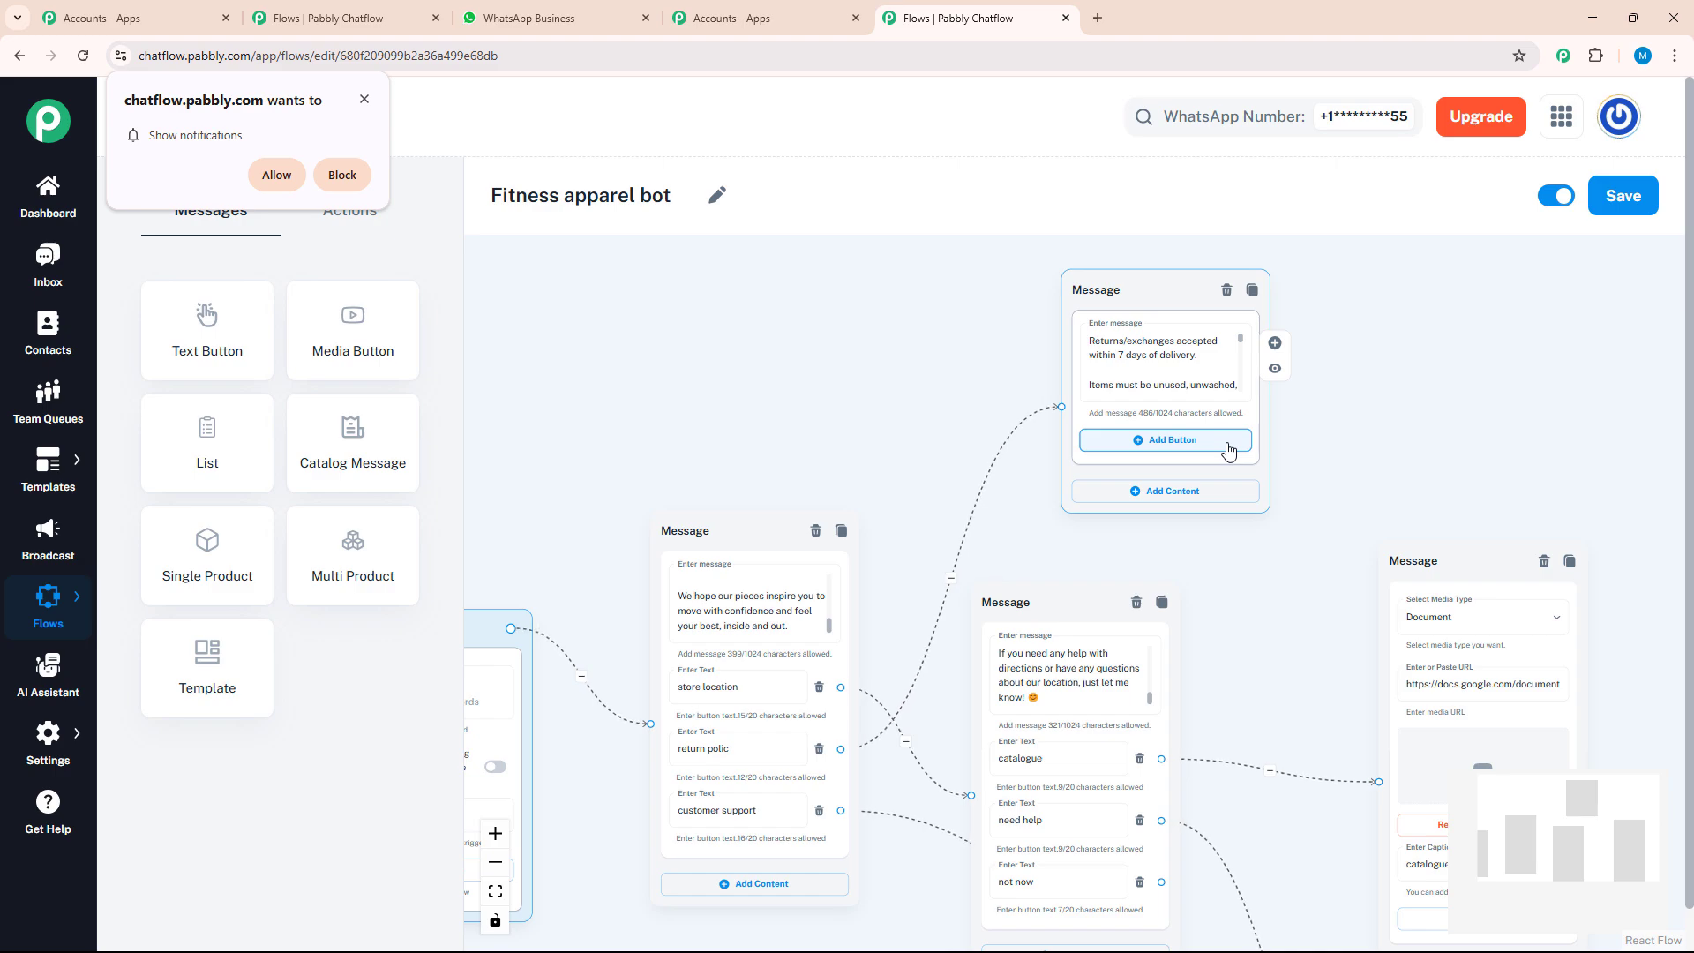
click(1226, 446)
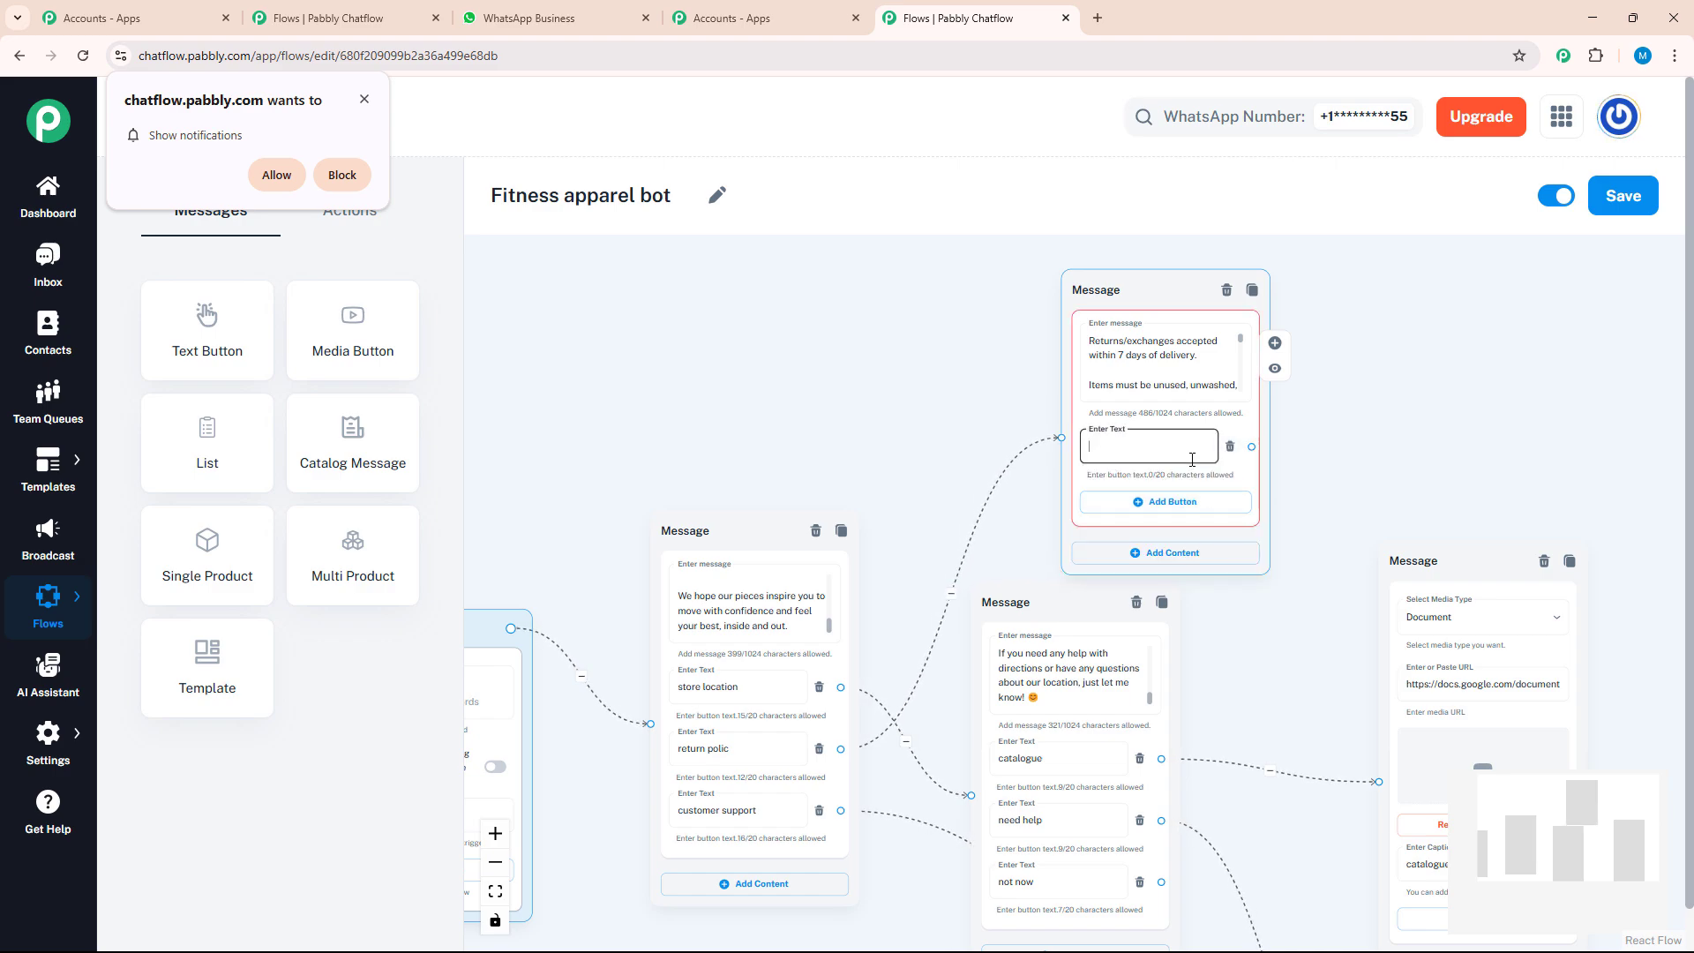
text(need more help)
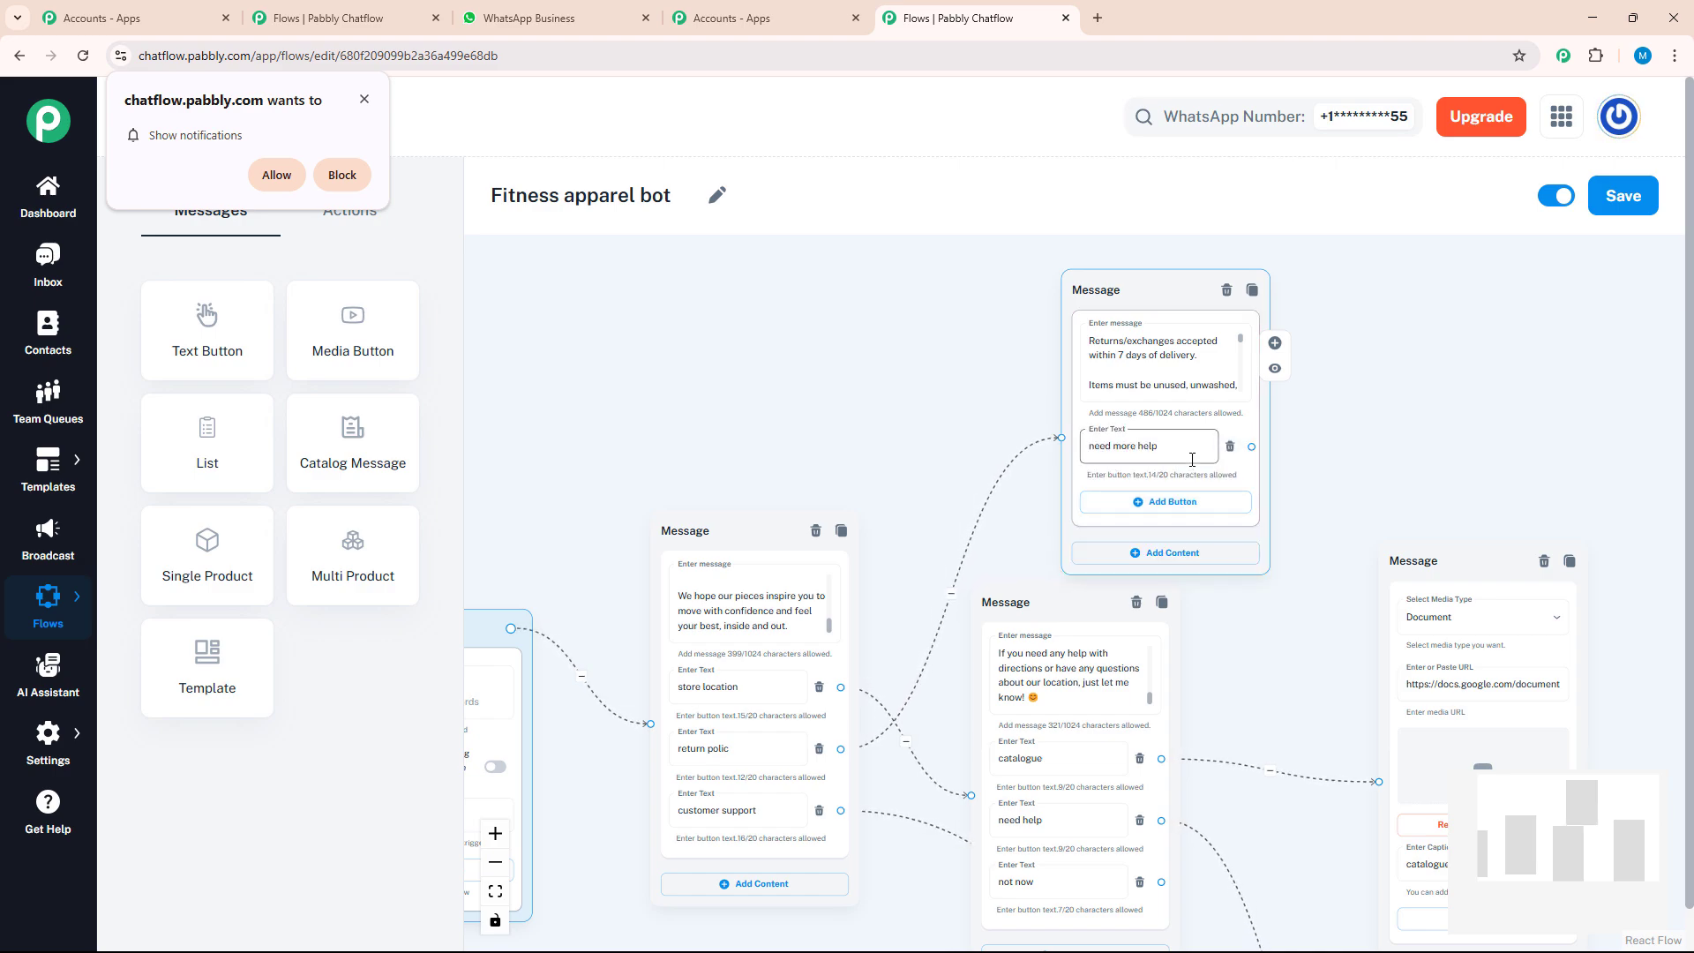
click(1178, 501)
text(not now)
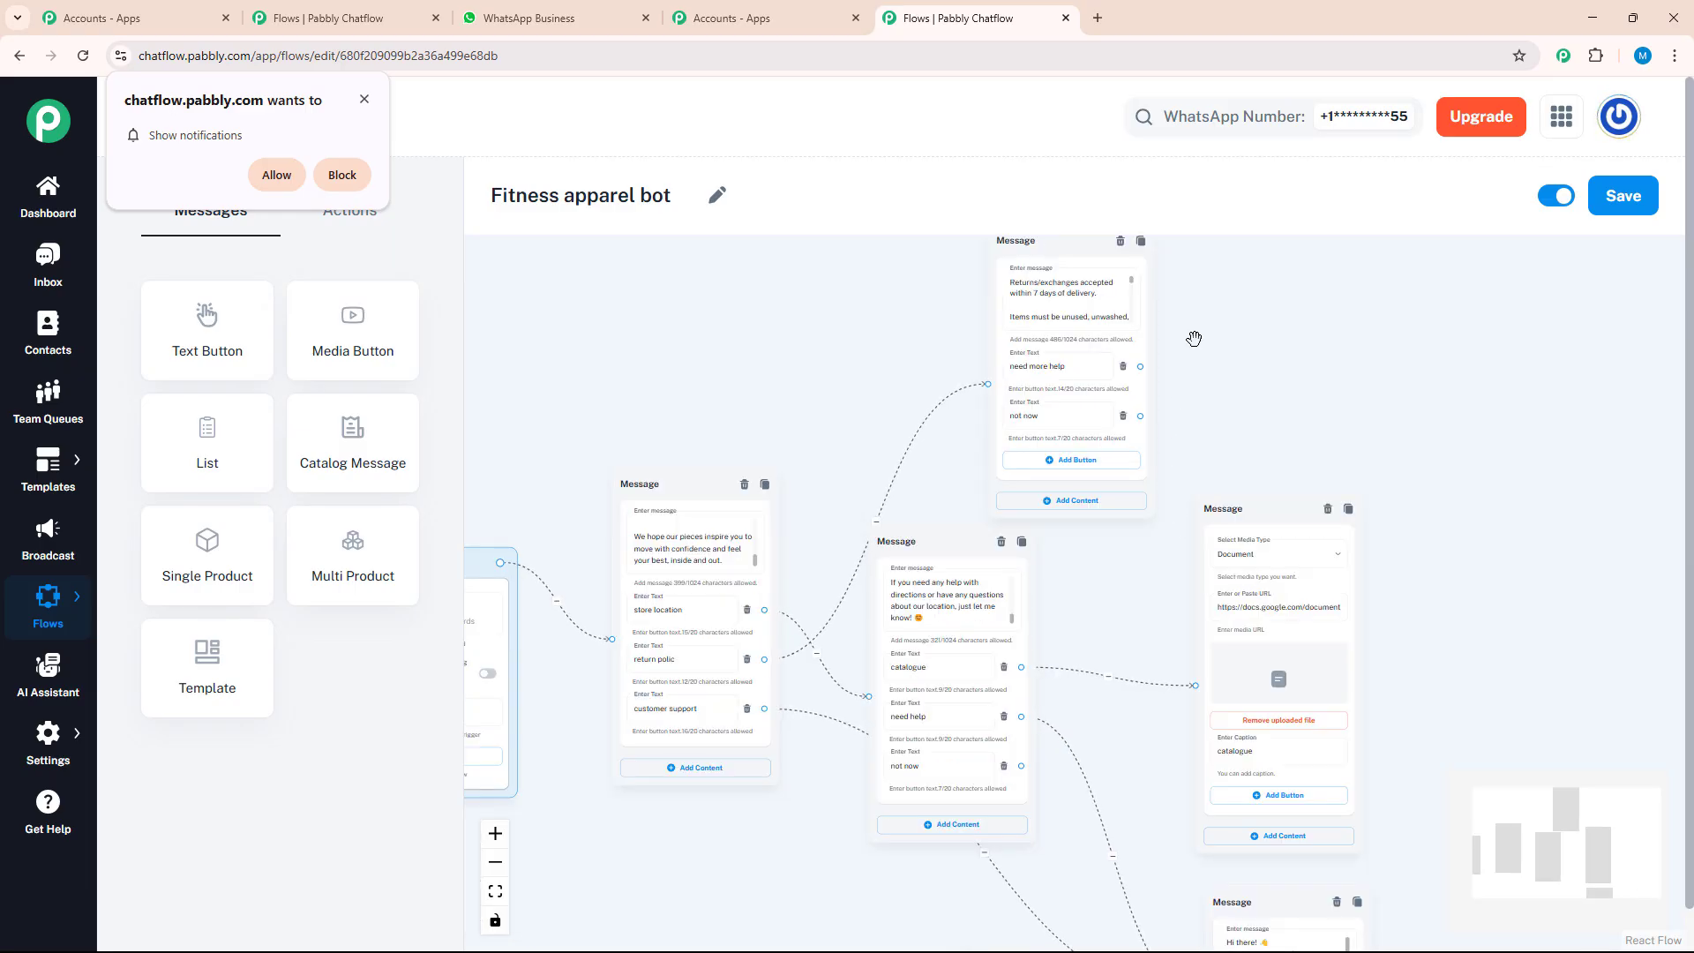
Connect the "need more help" button to the existing customer support message and save the flow
click(1138, 369)
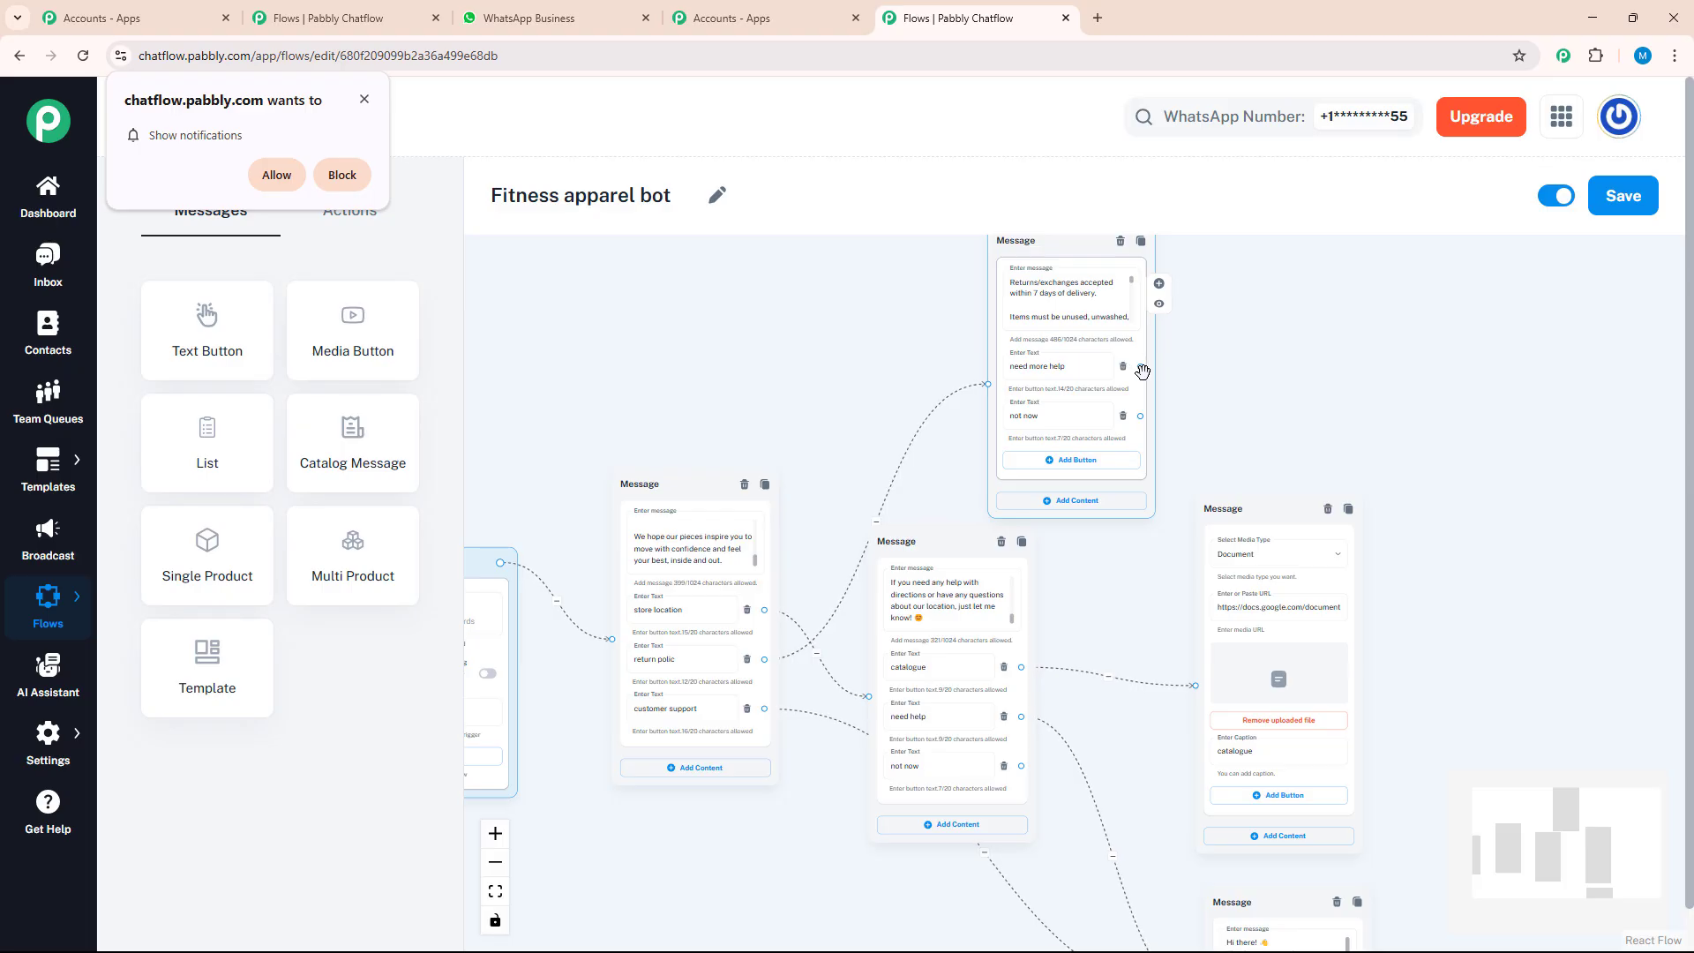
drag(1095, 280, 1148, 784)
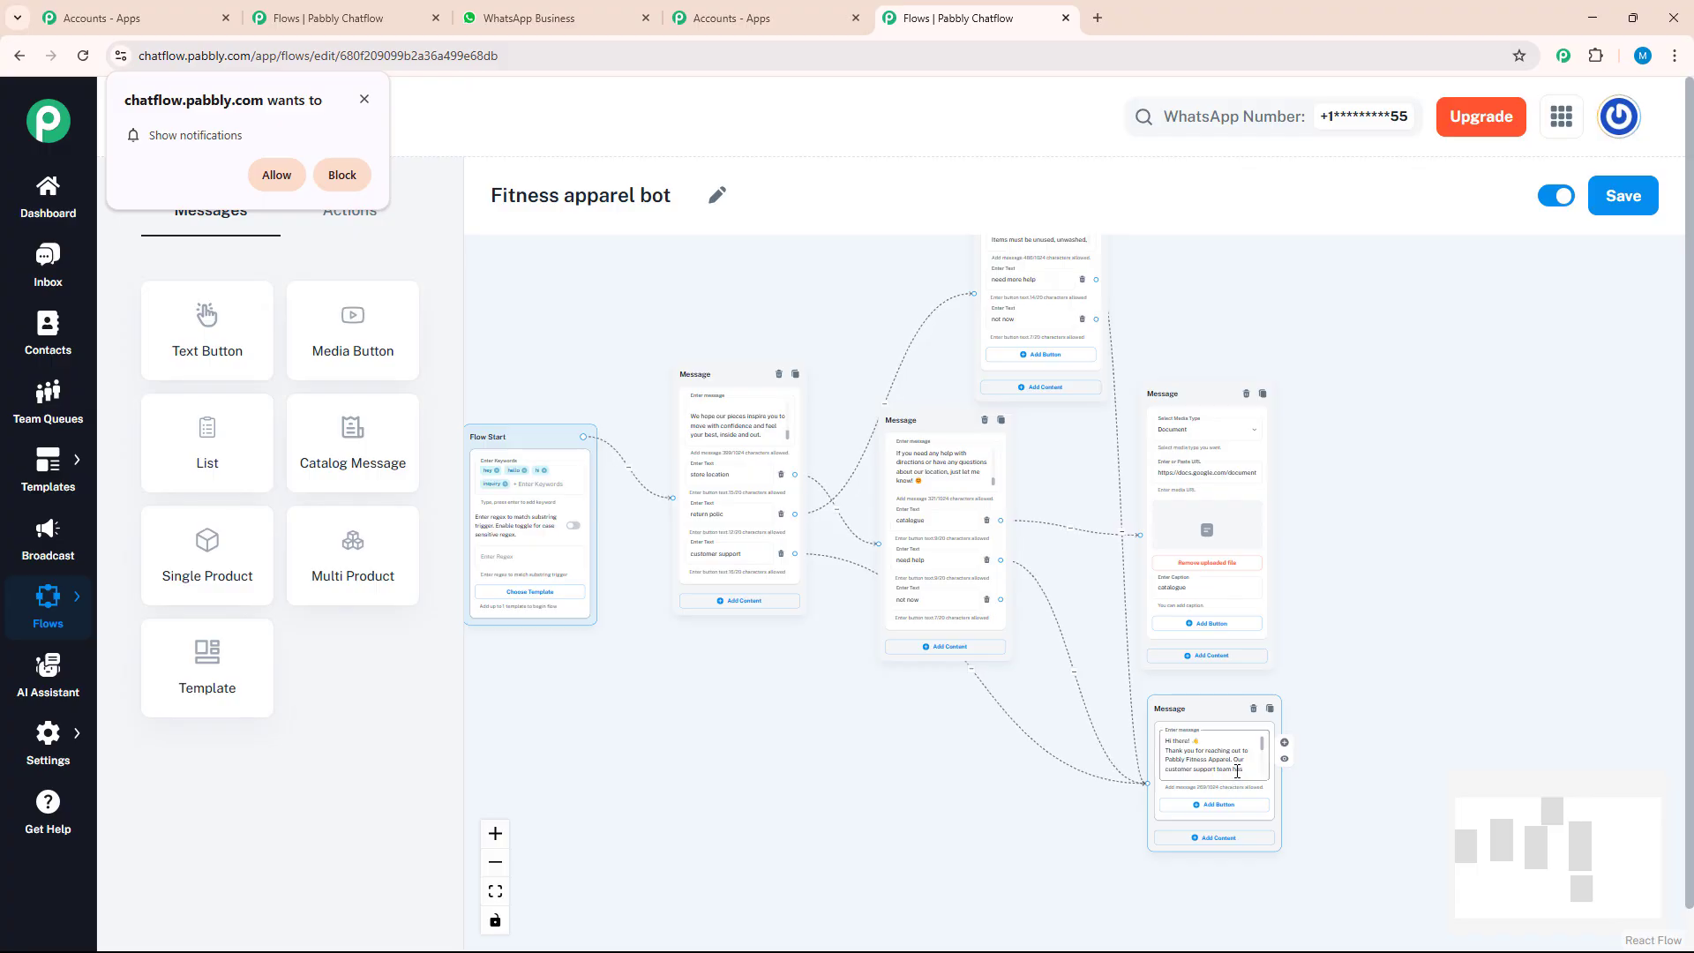
drag(1319, 623, 1436, 633)
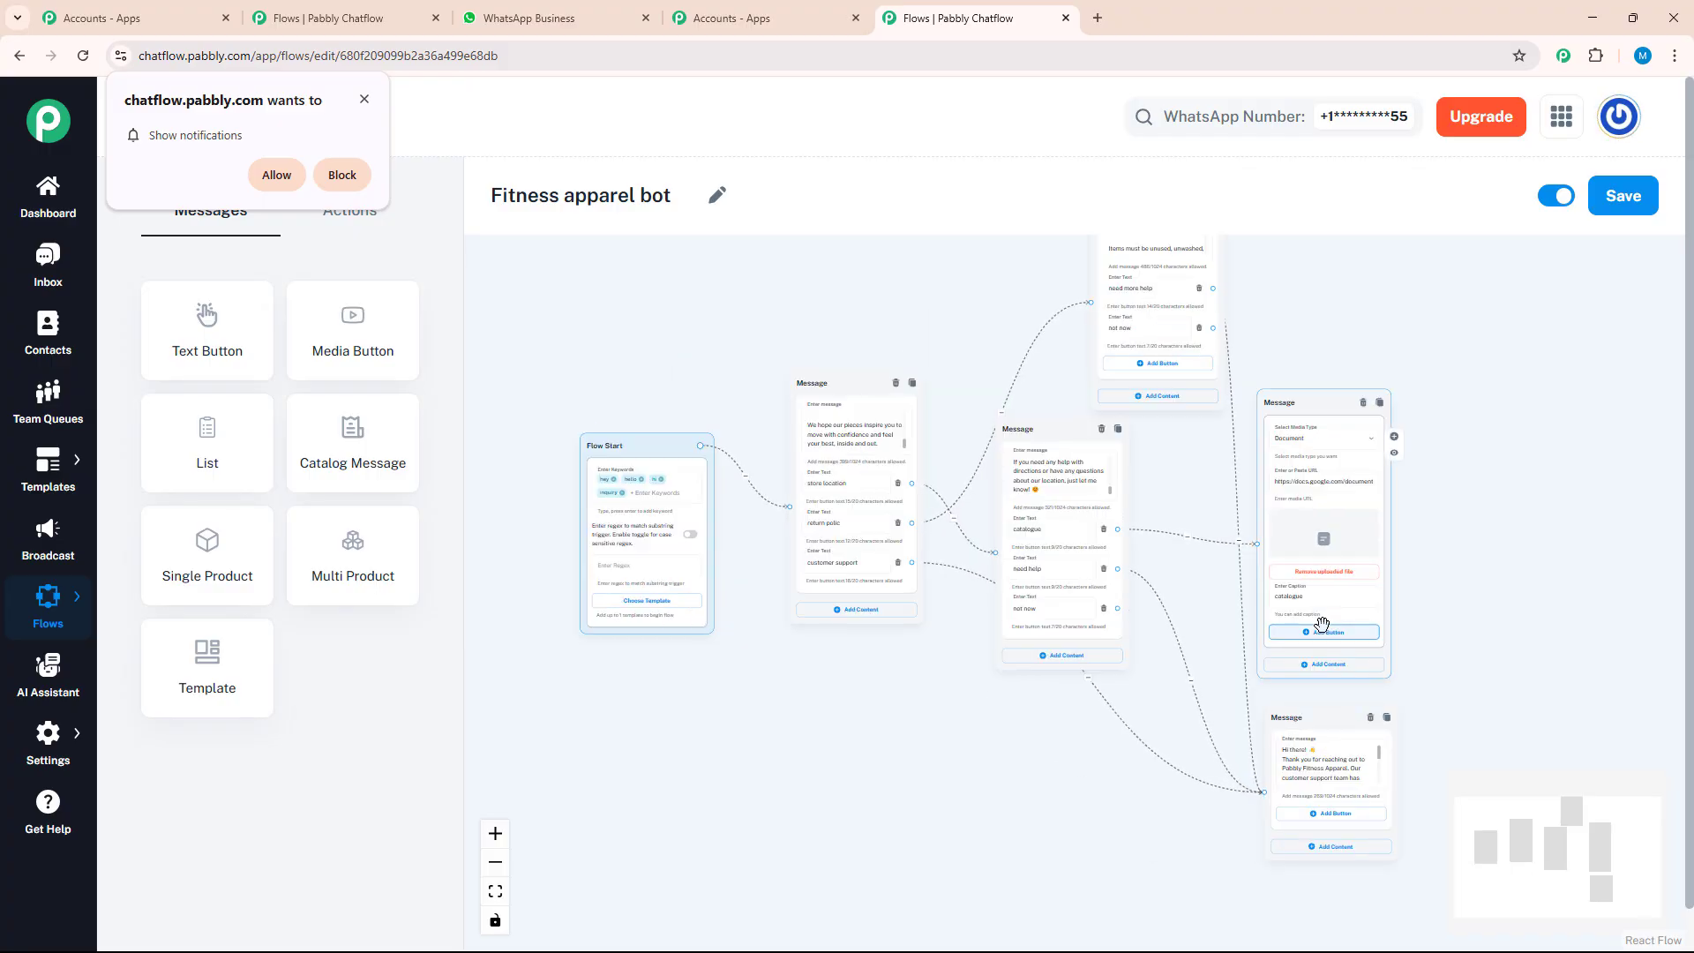
drag(1669, 255, 1610, 288)
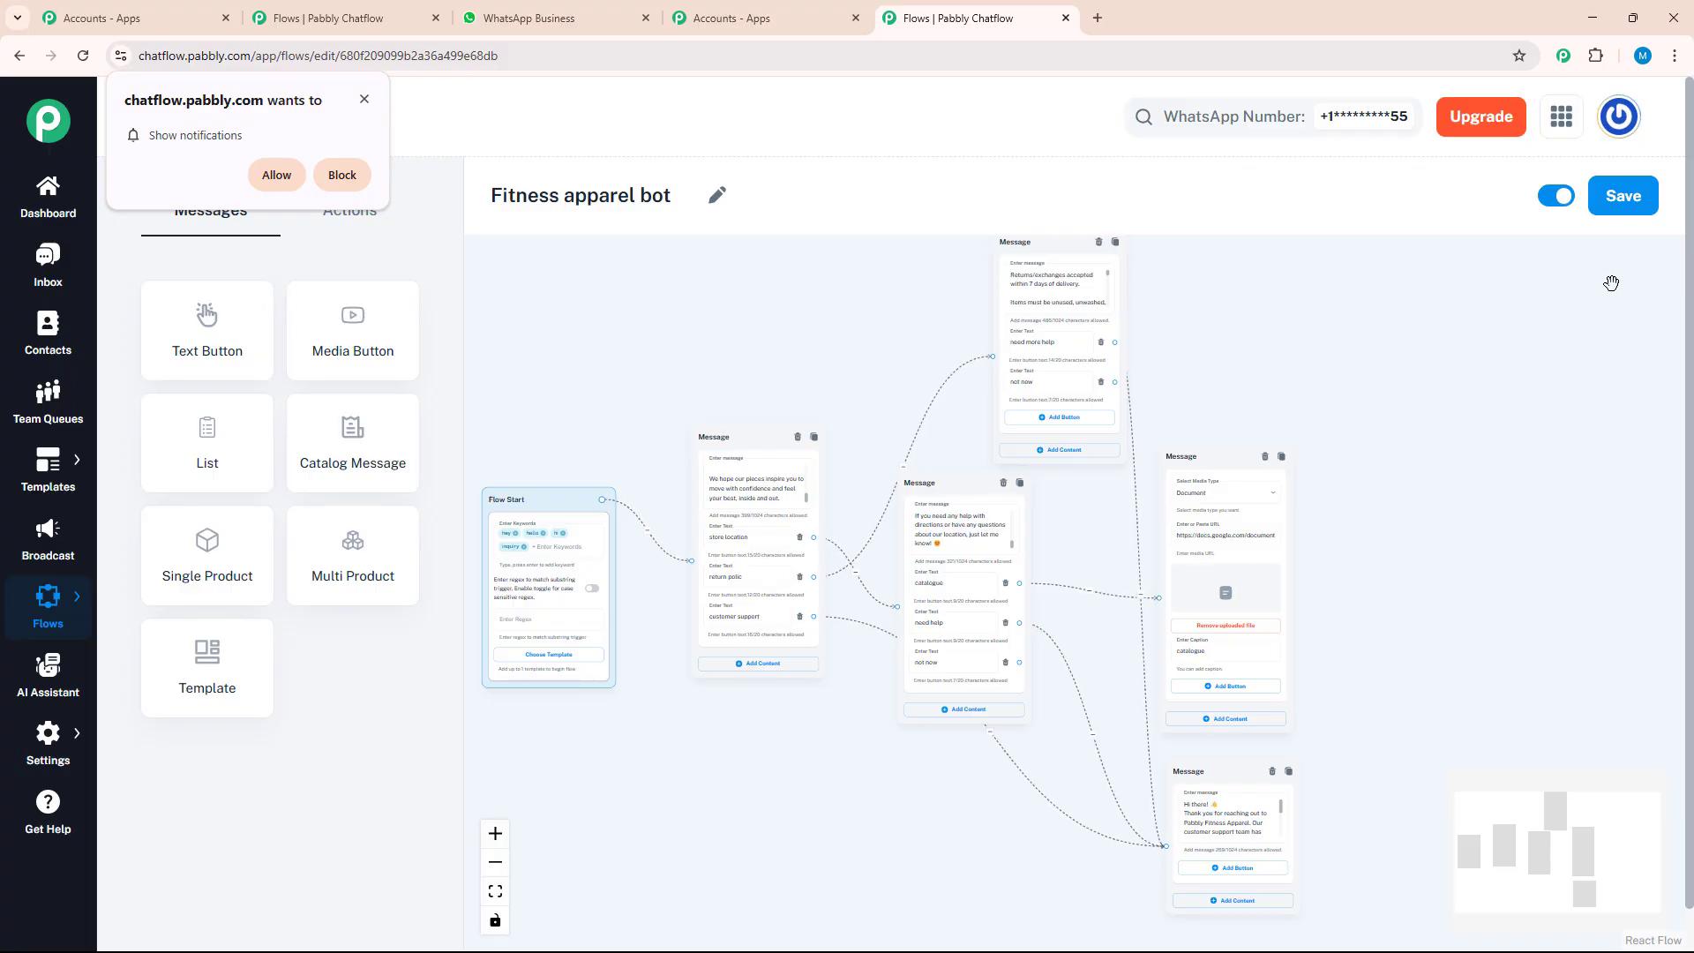
click(1627, 204)
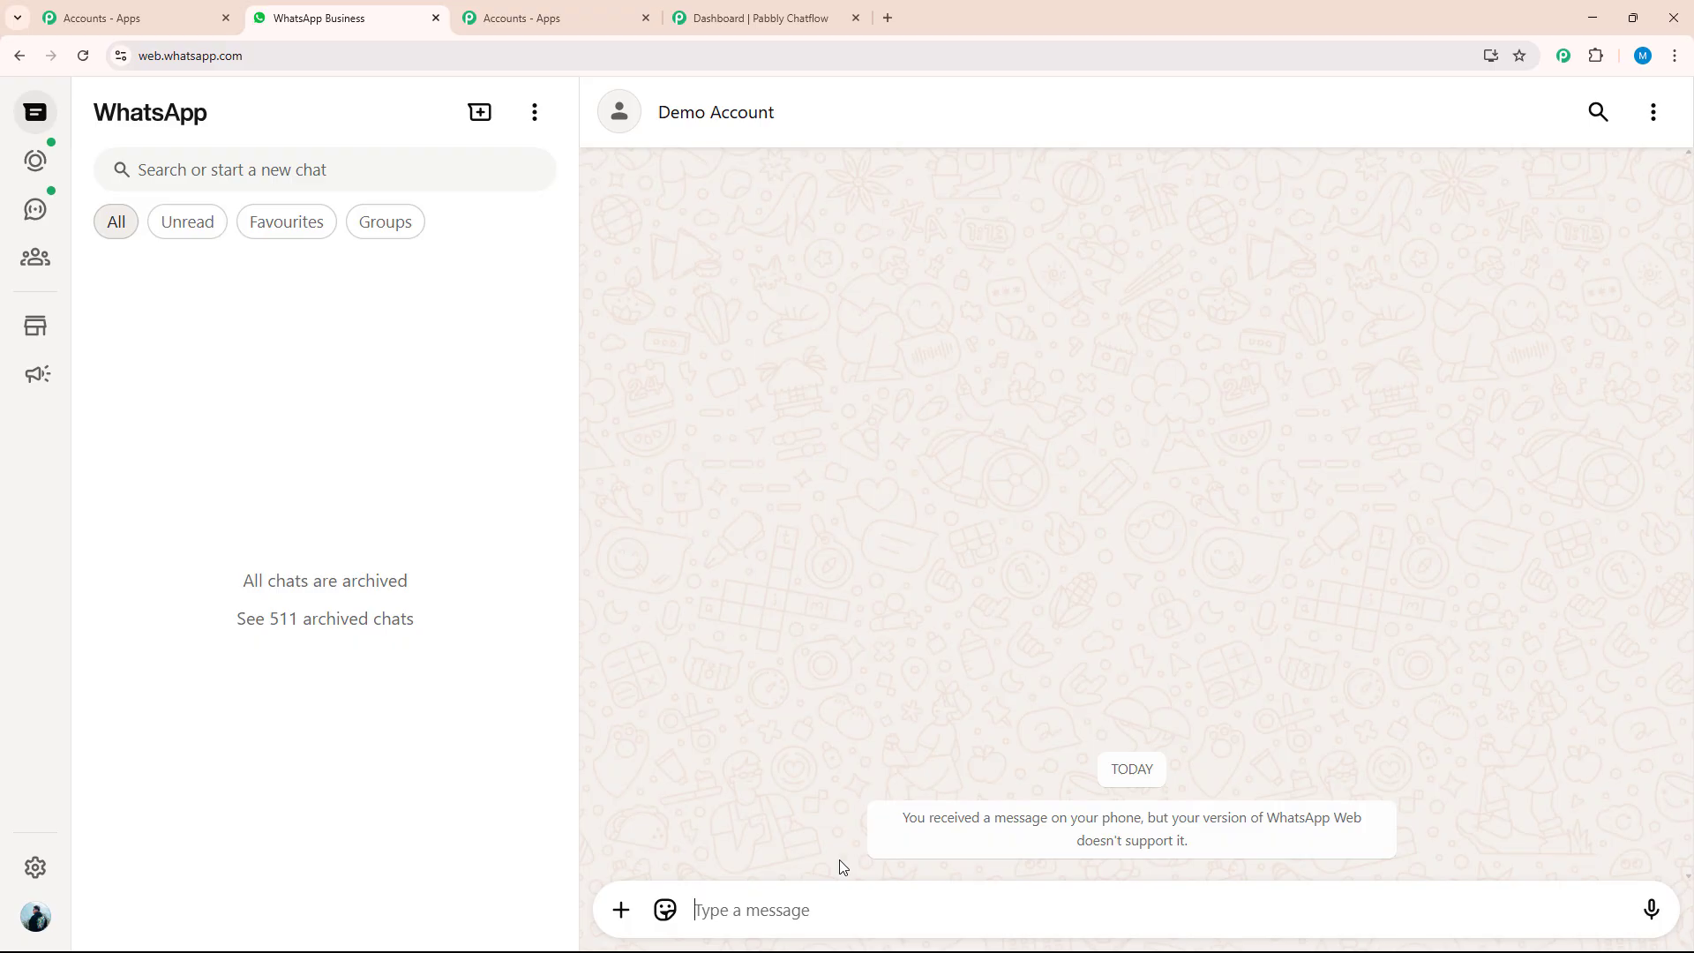
Test the bot in WhatsApp Web by sending "hey", choosing "return polic" and "not now", and review the conversation
text(hey)
key(Return)
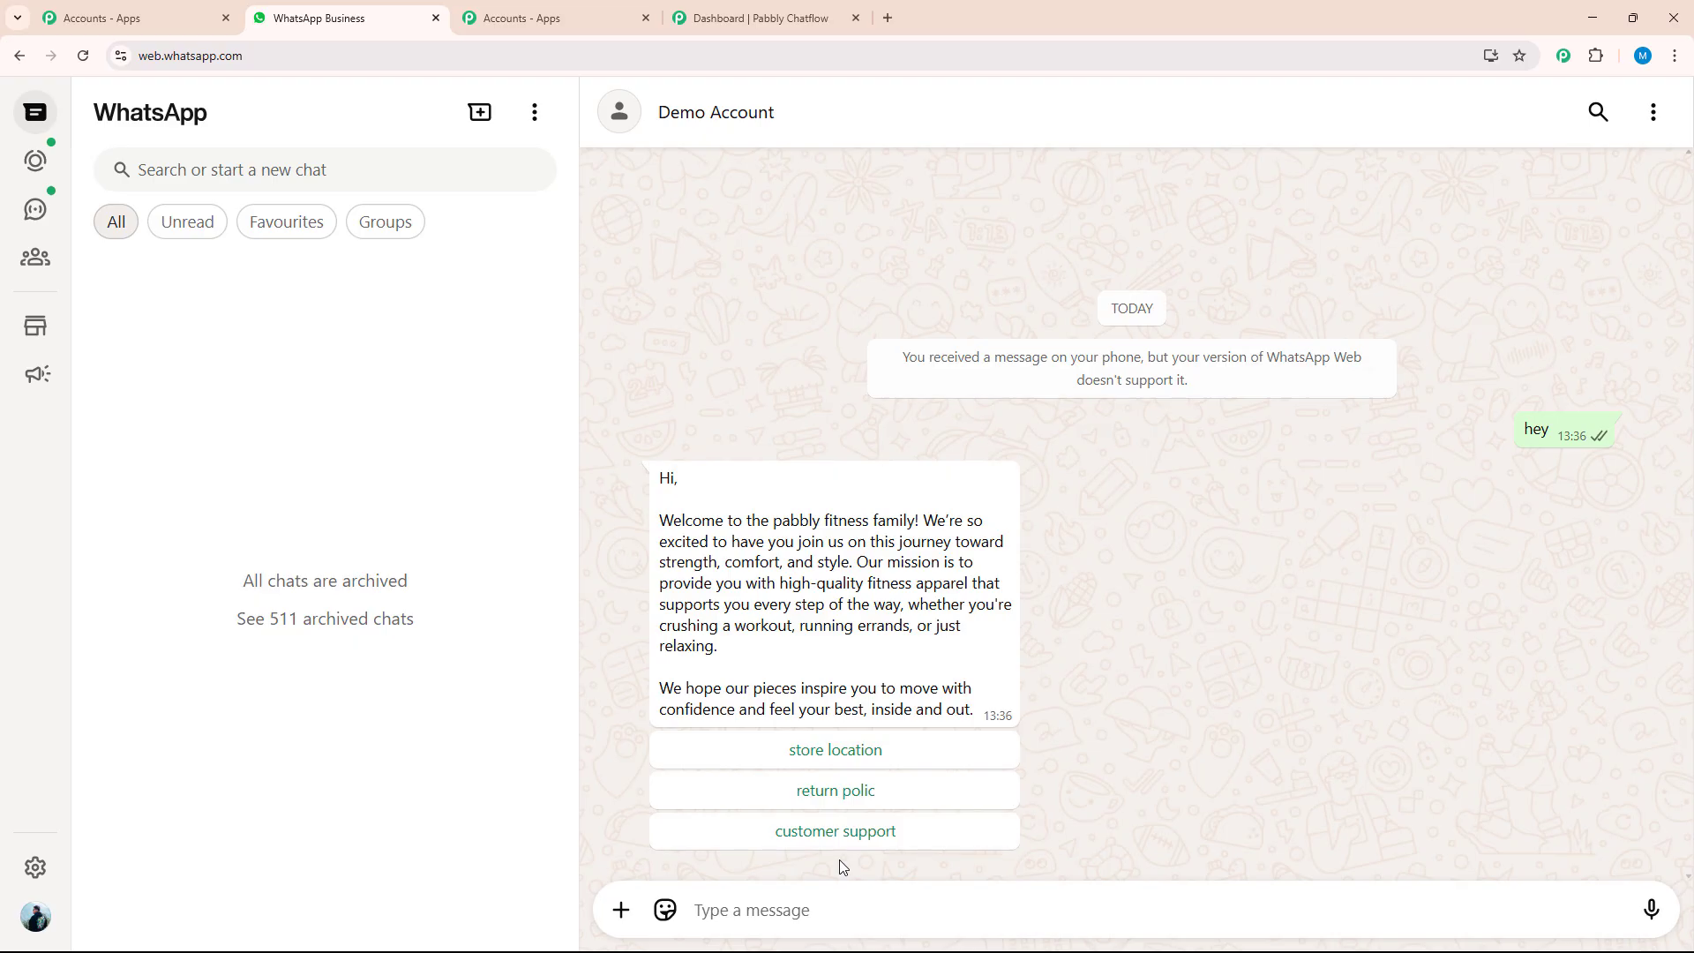
click(854, 799)
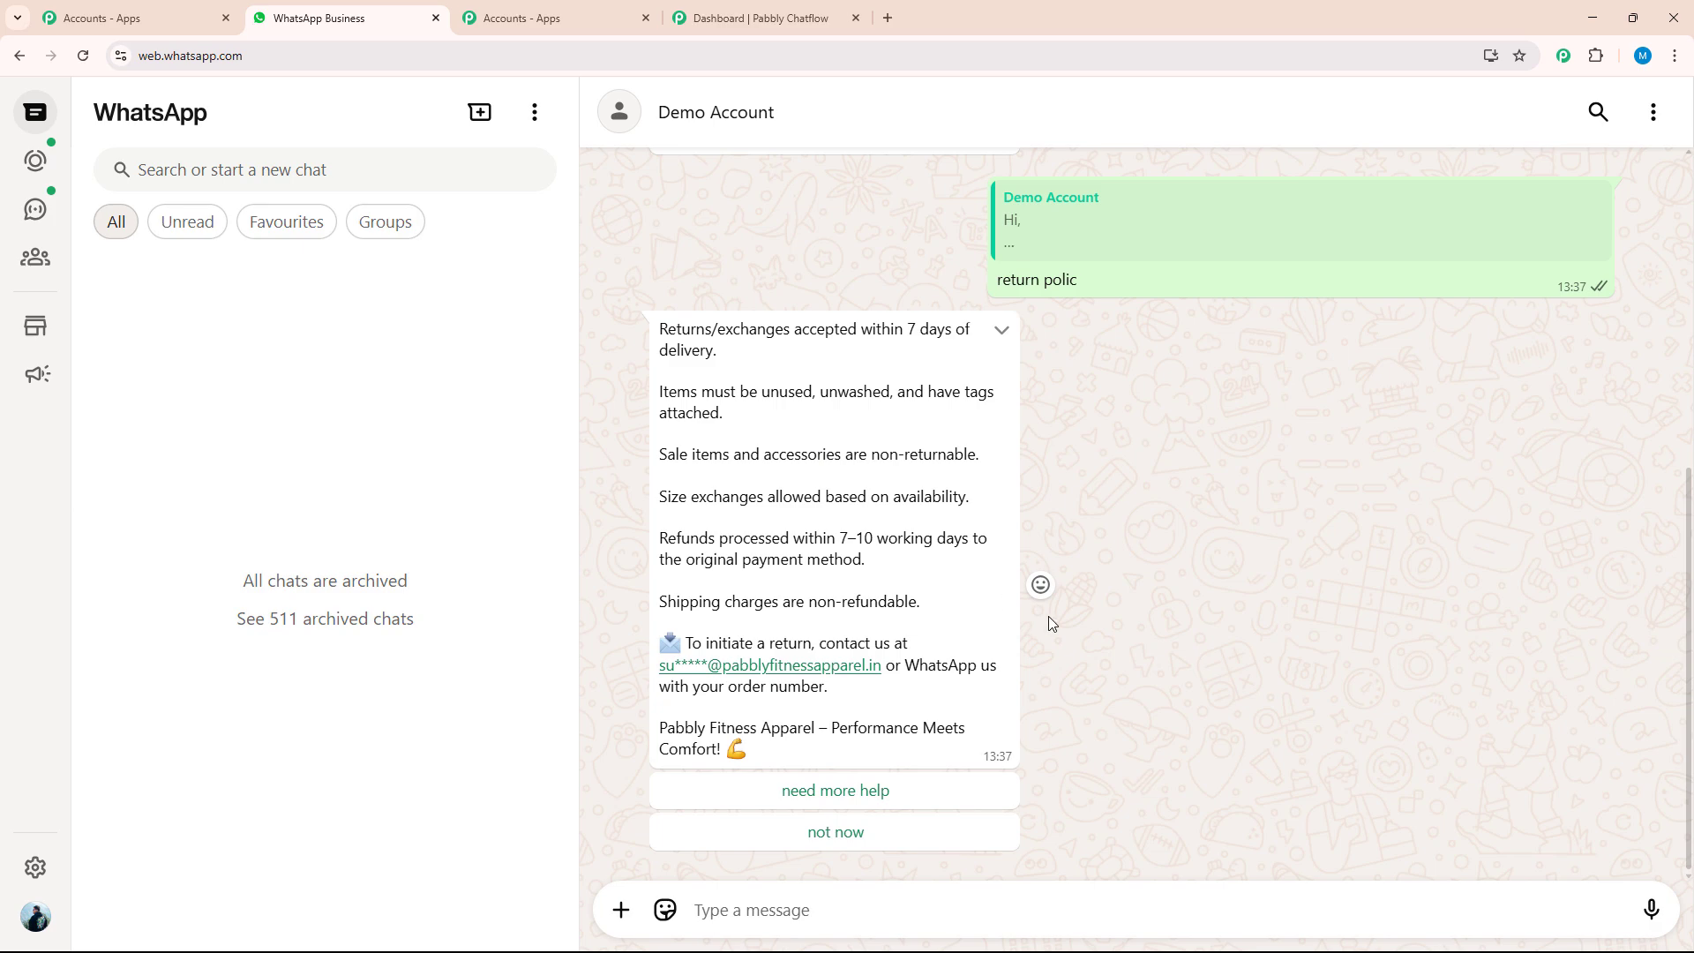
click(835, 838)
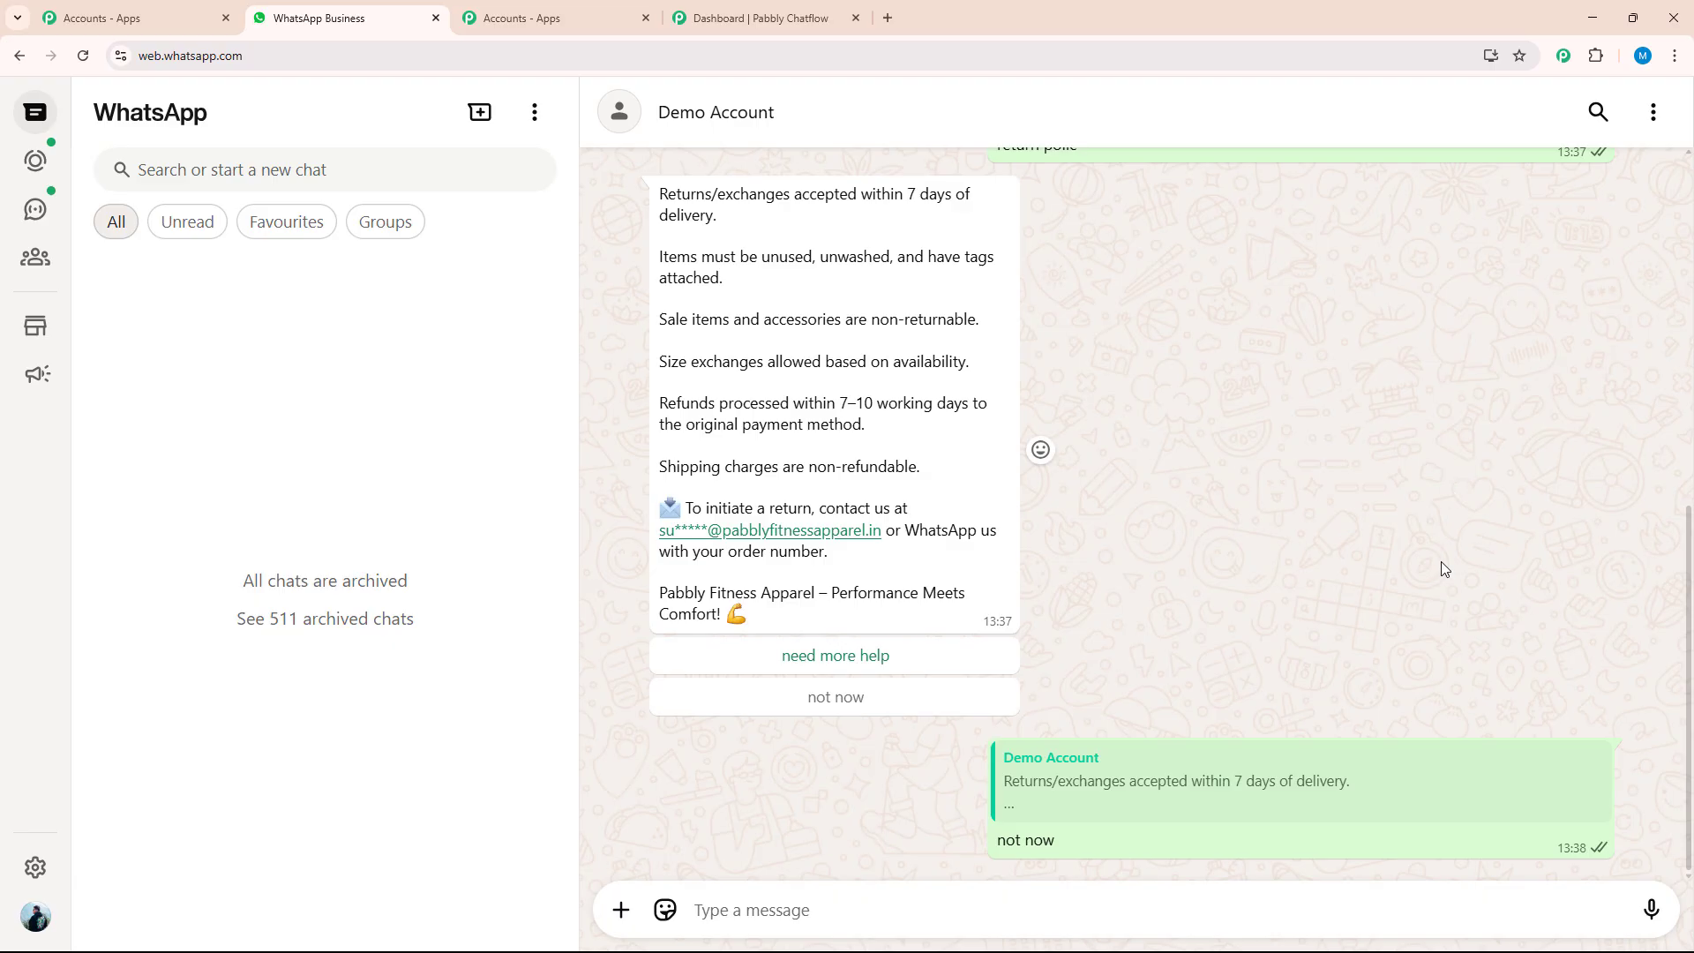
scroll(1440, 580, up, 5)
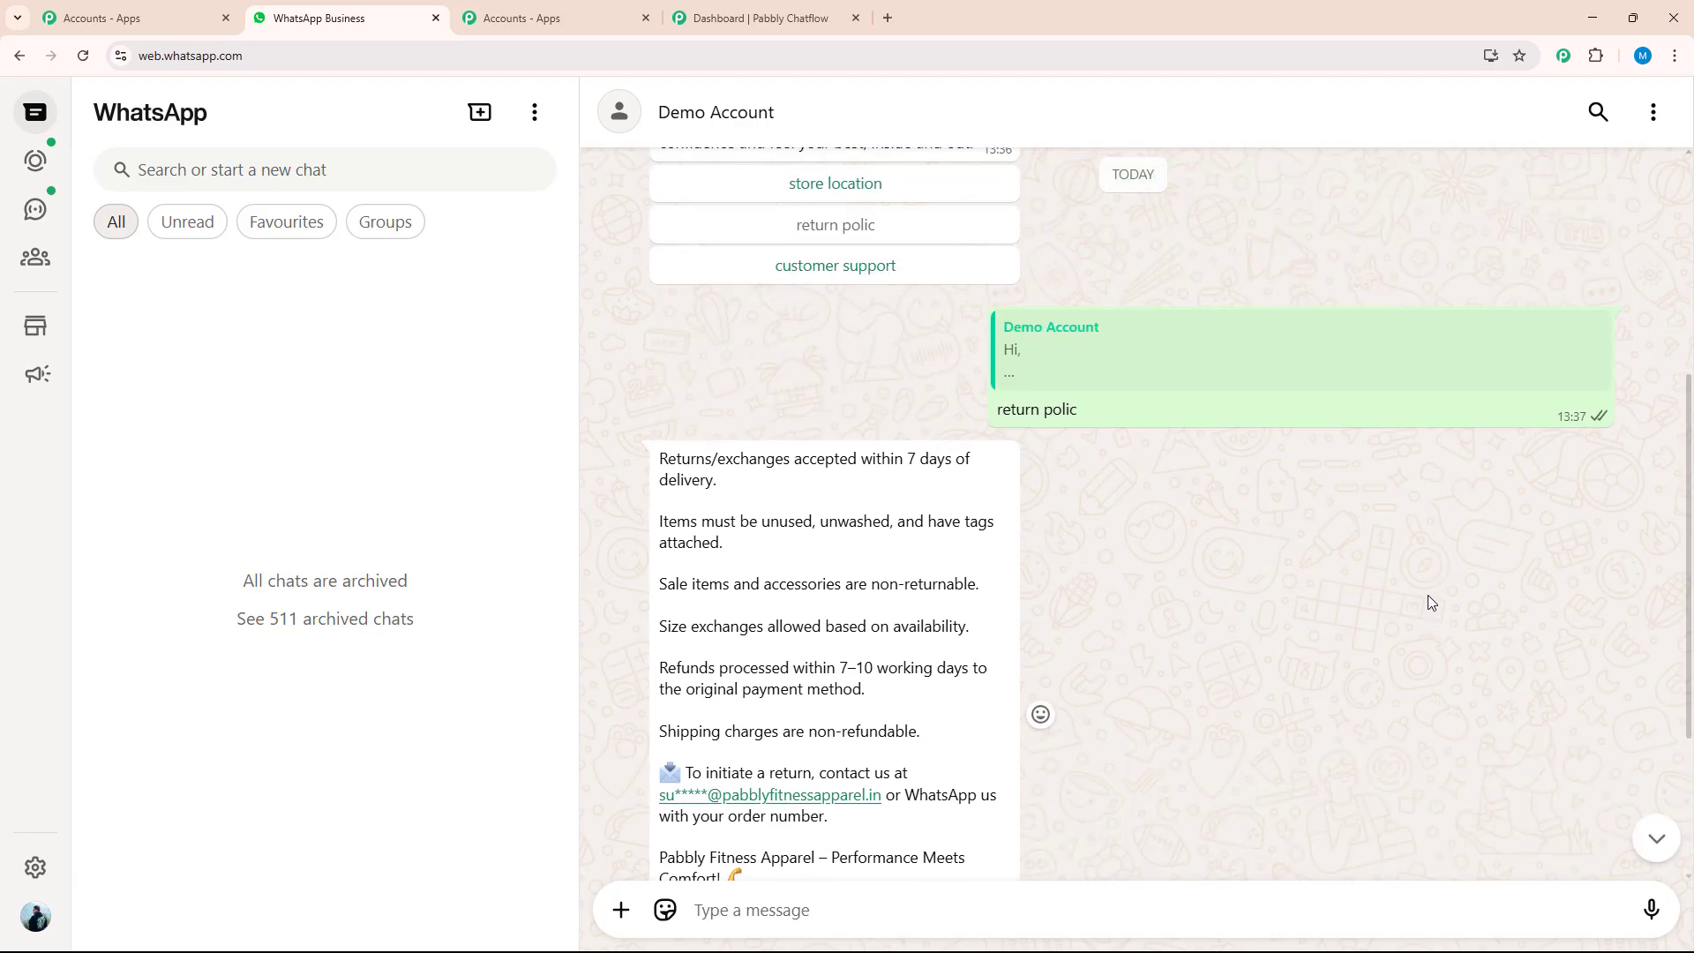
scroll(1420, 579, up, 1)
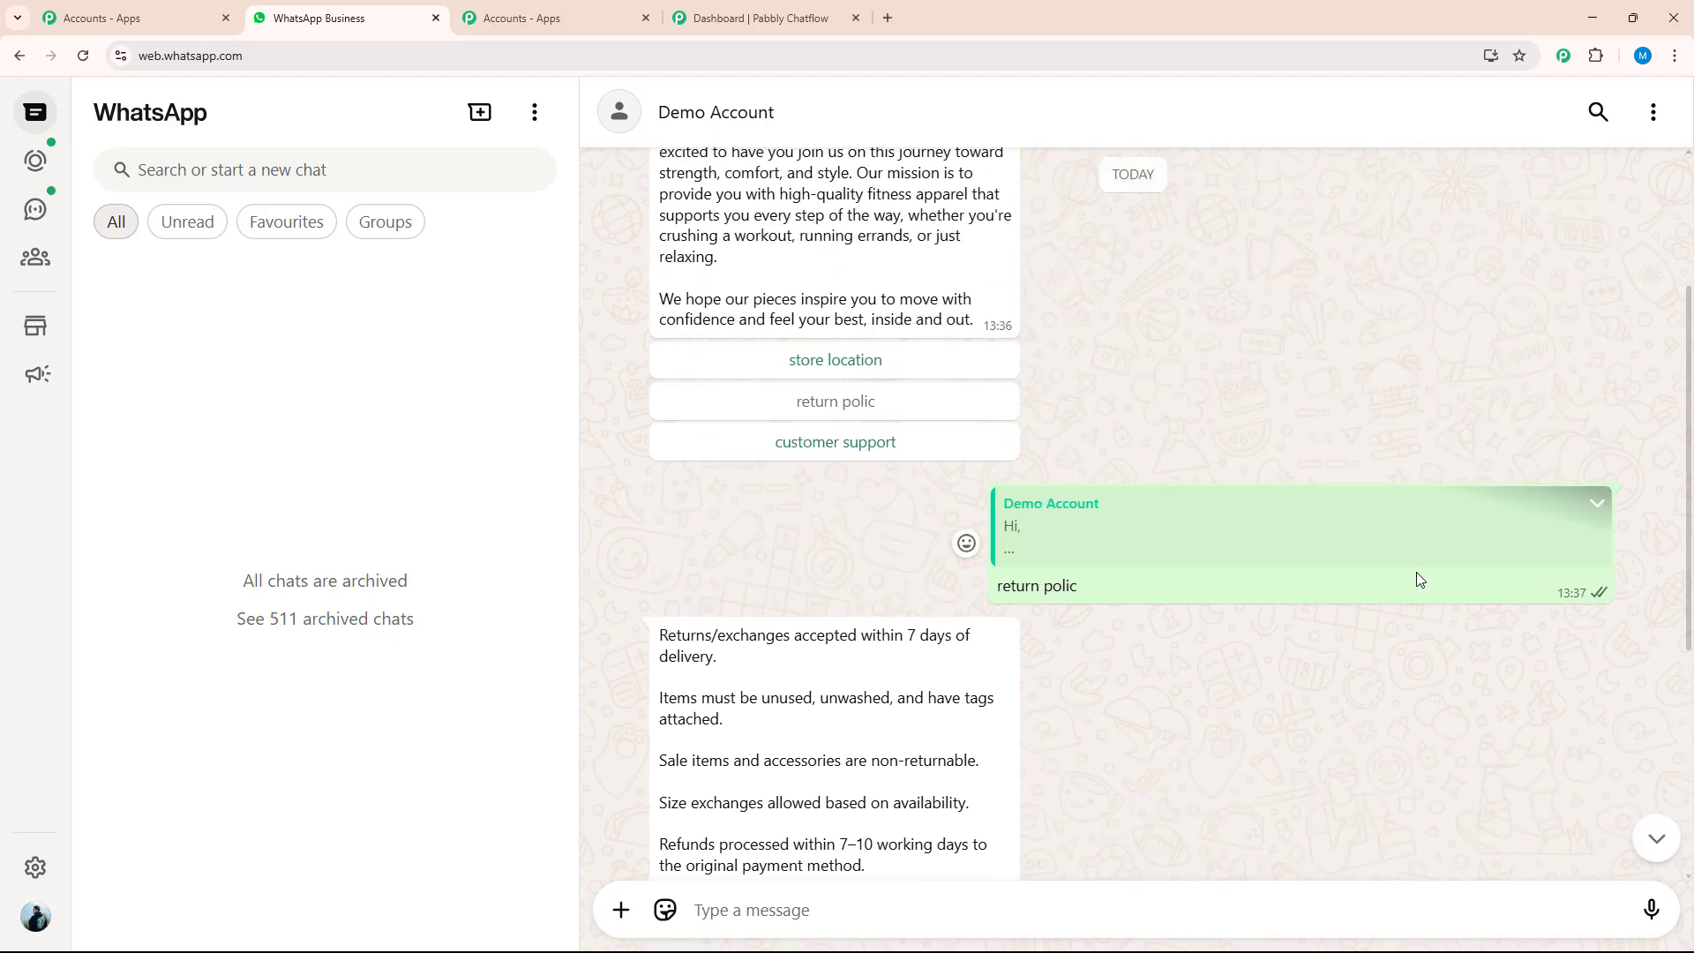